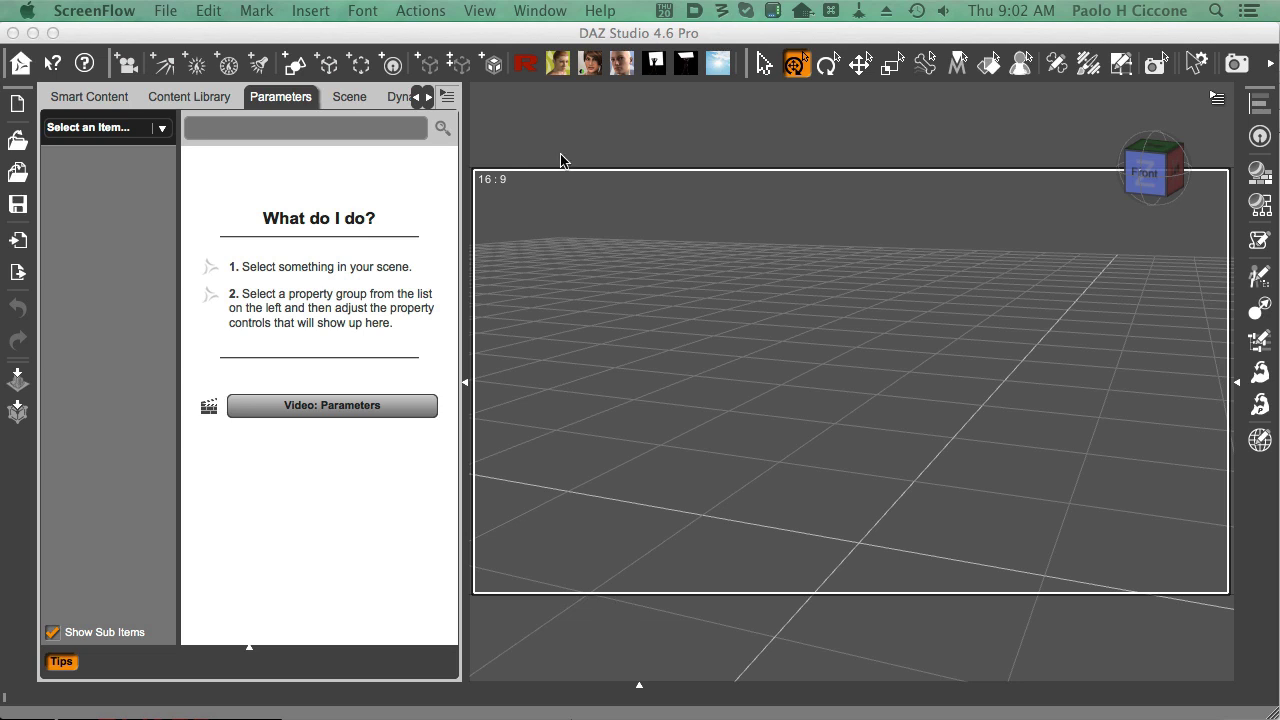
# - Bring the DAZ Studio window, with its empty scene and ground grid, to the front
pyautogui.click(397, 43)
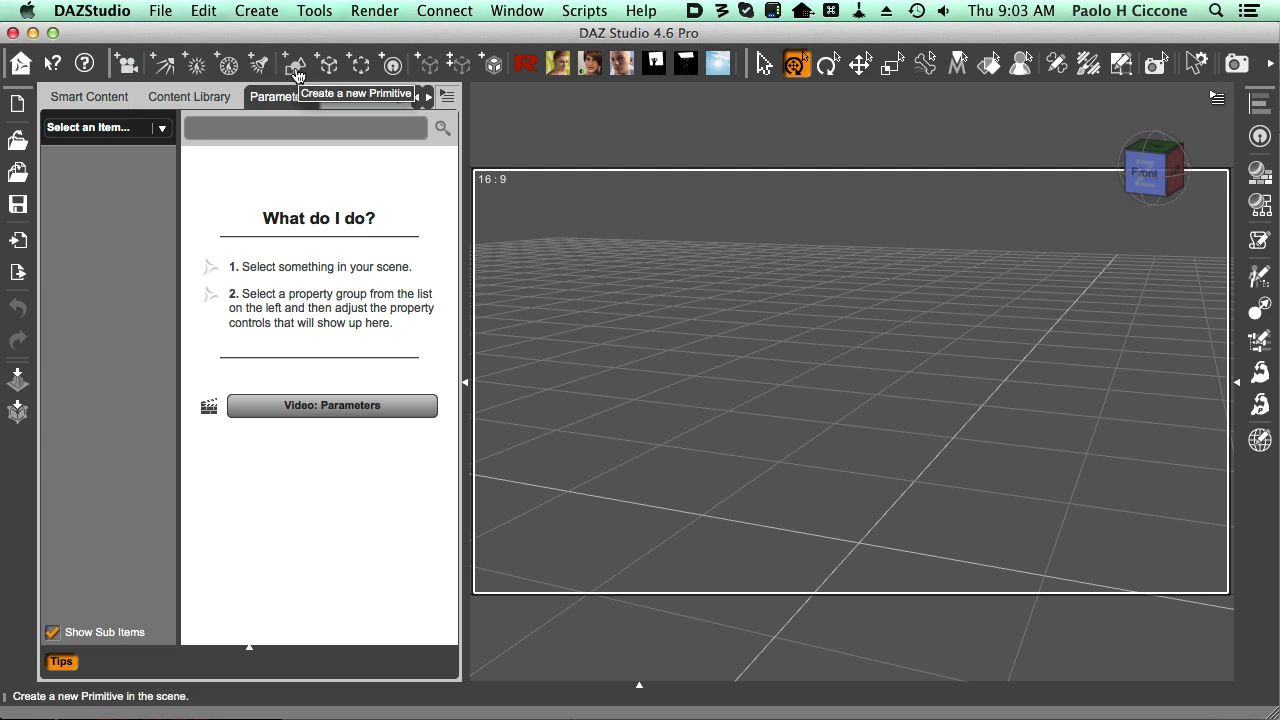
# - Create a 100 m plane primitive at the world centre
pyautogui.click(296, 75)
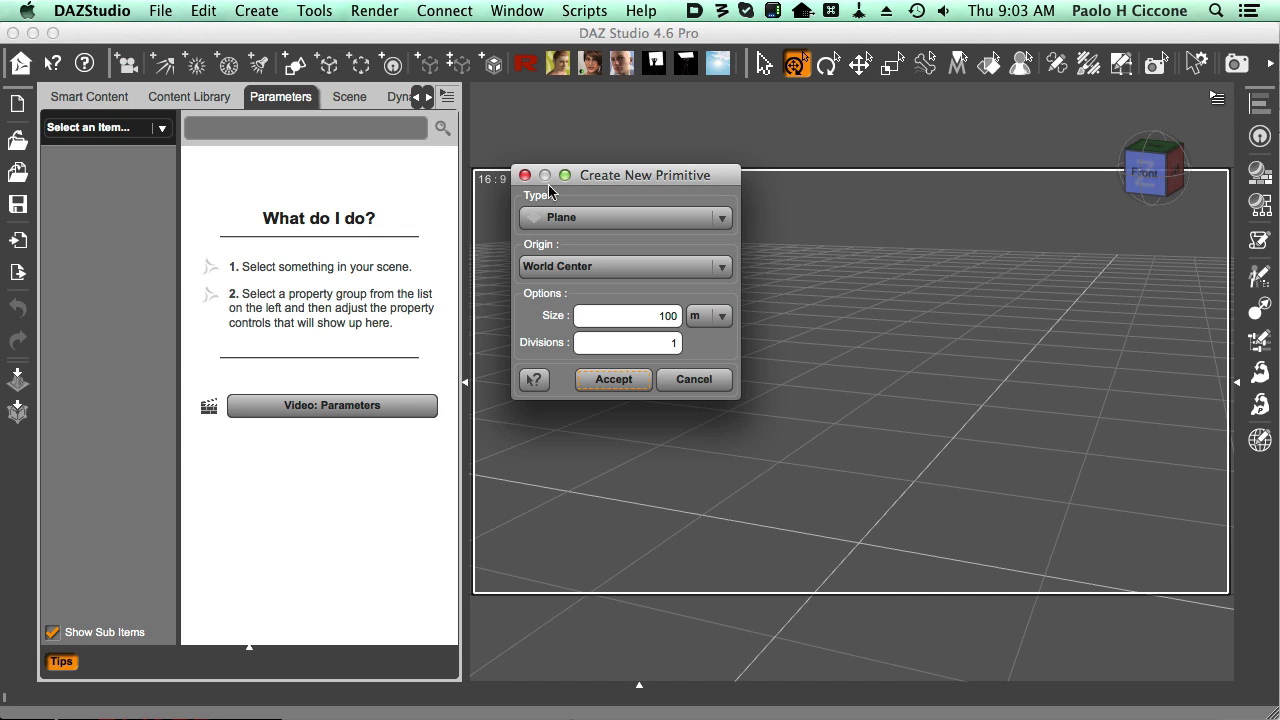
pyautogui.moveTo(609, 180); pyautogui.dragTo(606, 175)
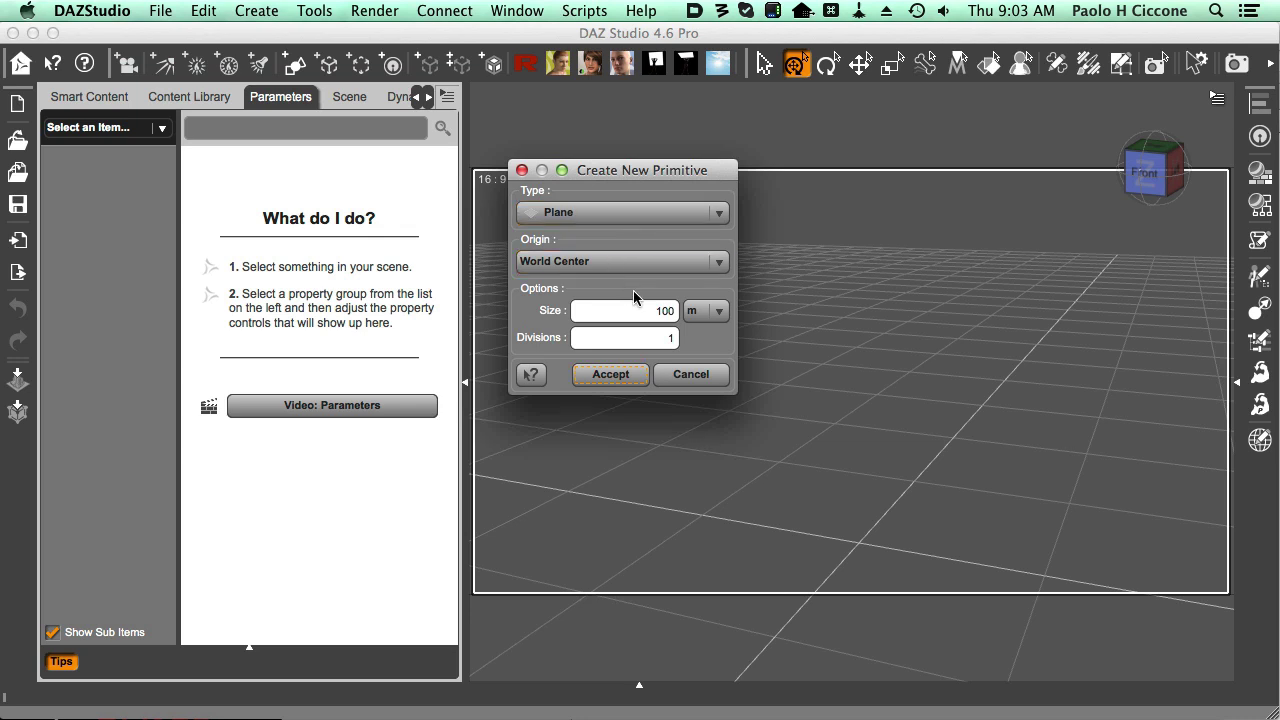
pyautogui.click(662, 313)
pyautogui.click(626, 376)
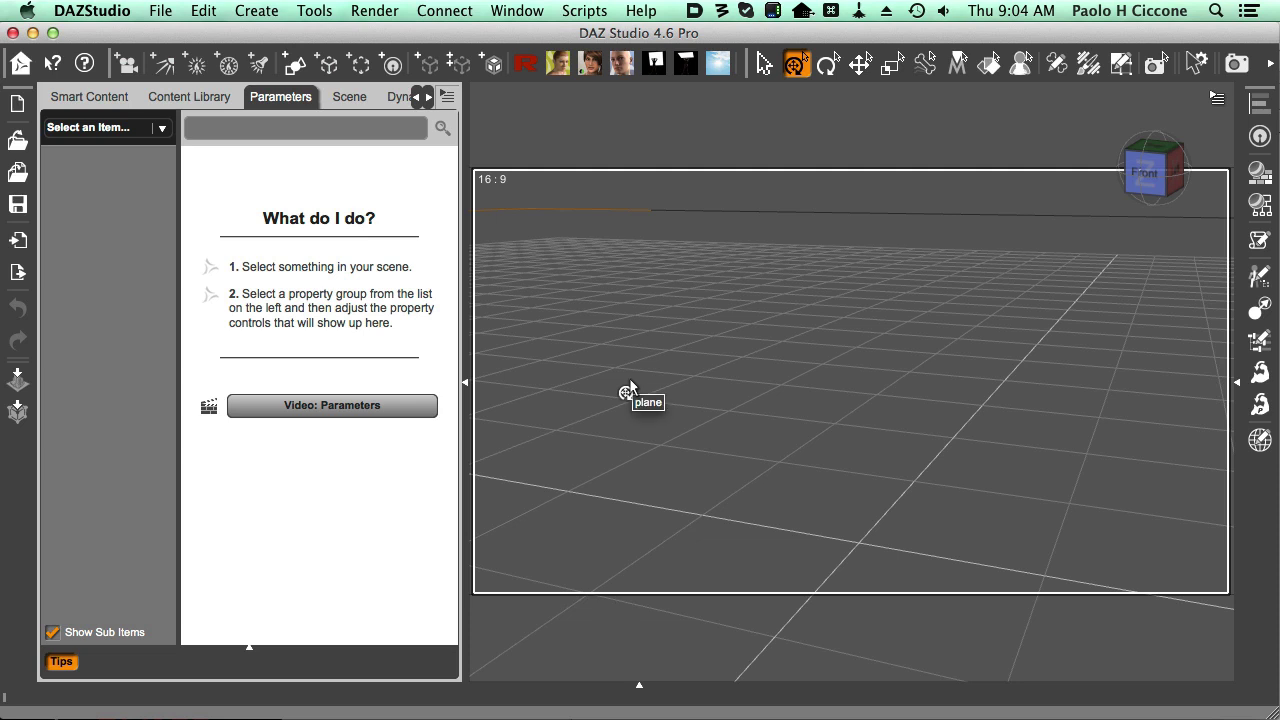
# - Set the viewport draw style to Texture Shaded
pyautogui.moveTo(1162, 104)
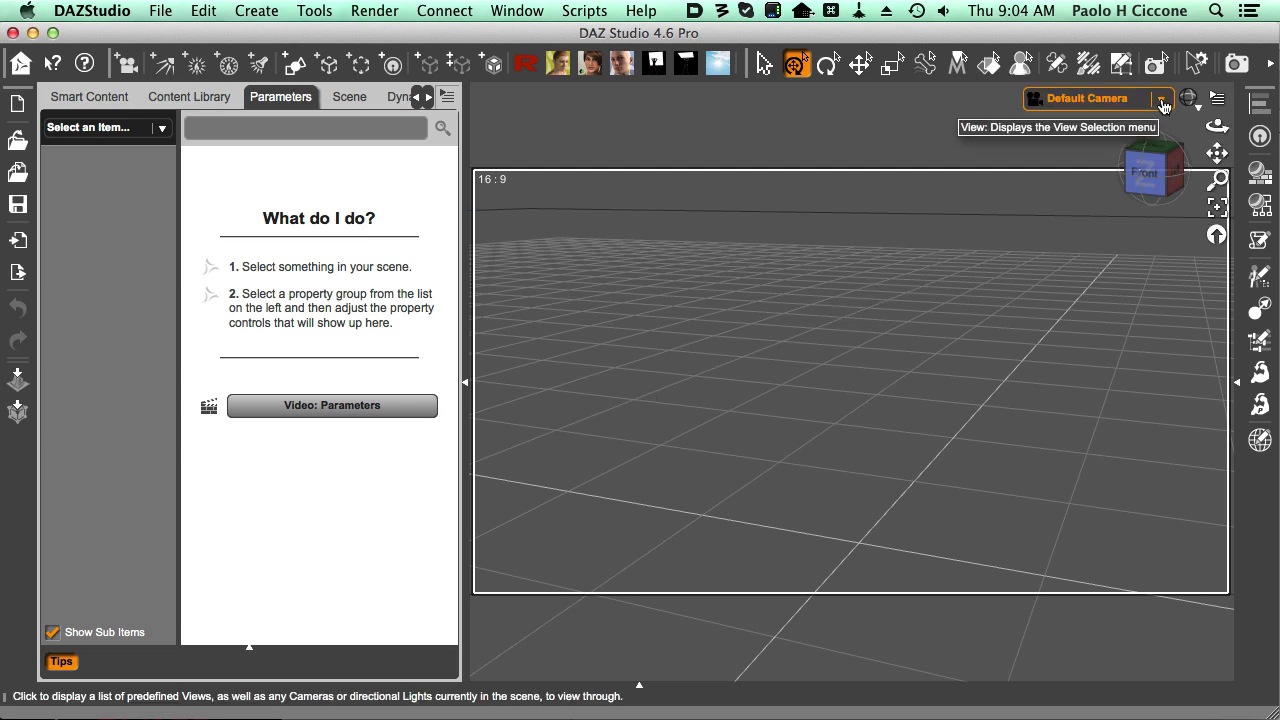
pyautogui.click(1188, 98)
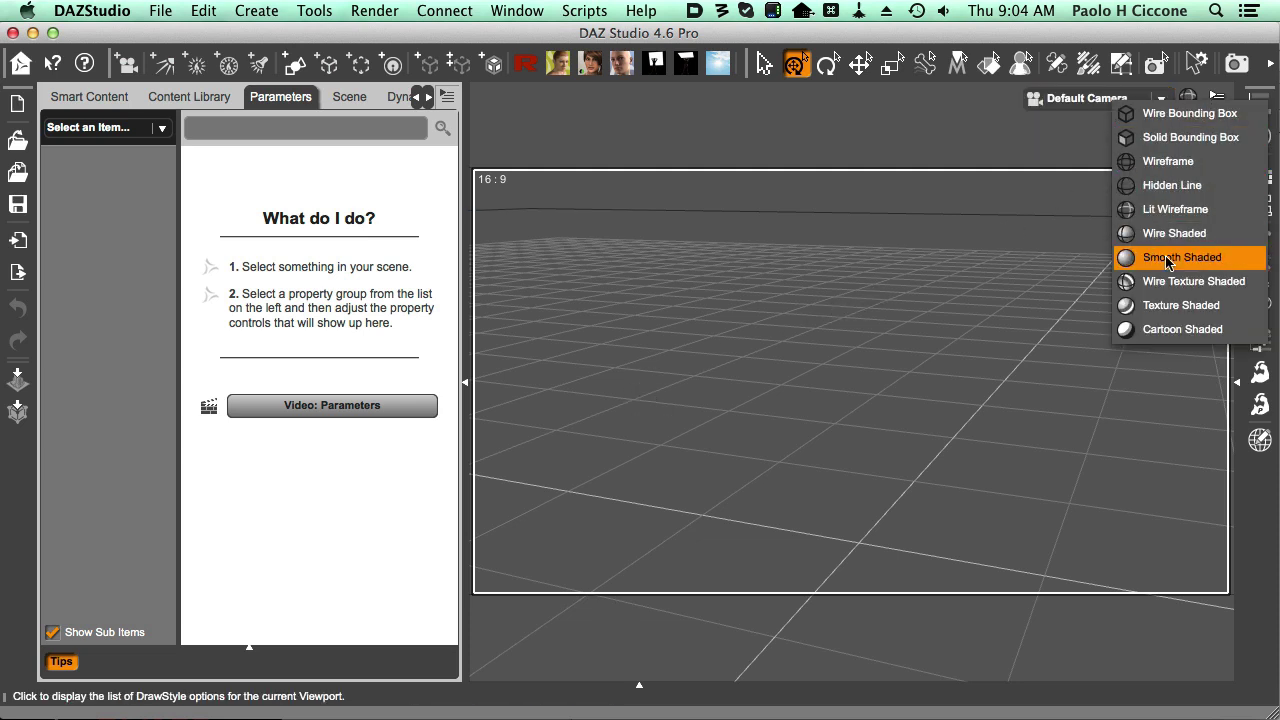
pyautogui.click(1156, 310)
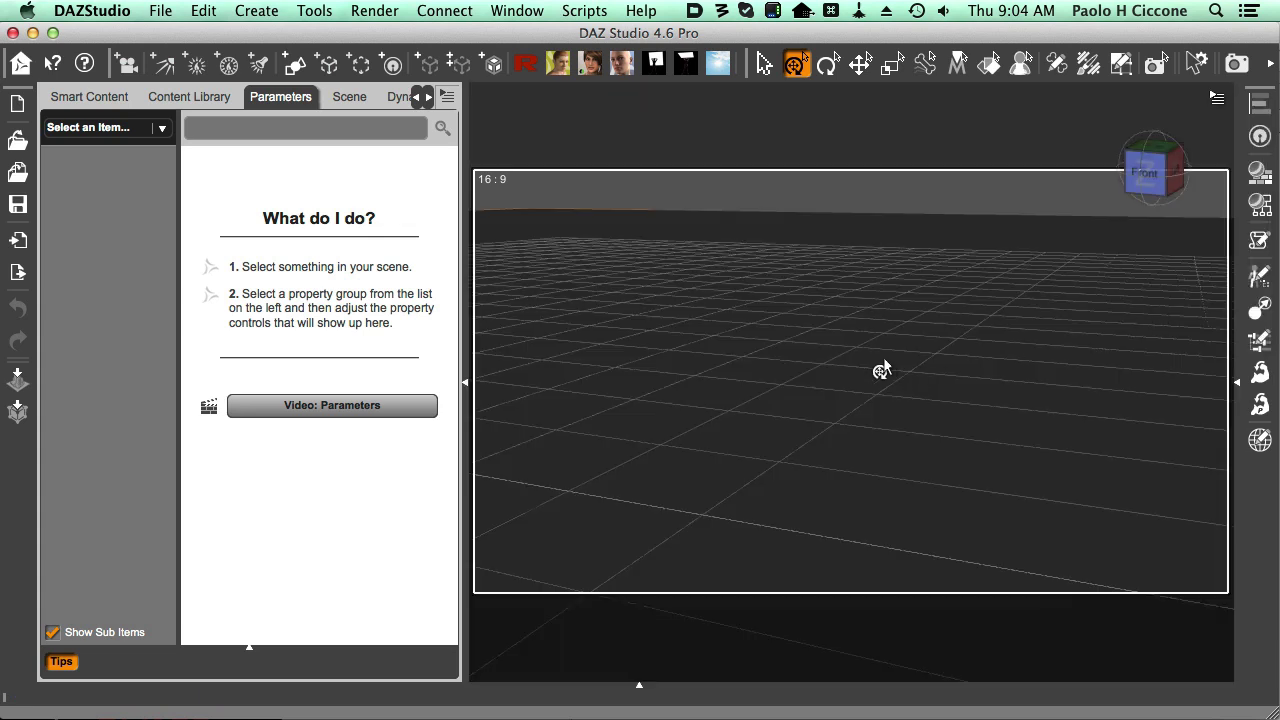
# - Toggle the plane's visibility off and on in the Scene tab, leaving it visible
pyautogui.click(350, 97)
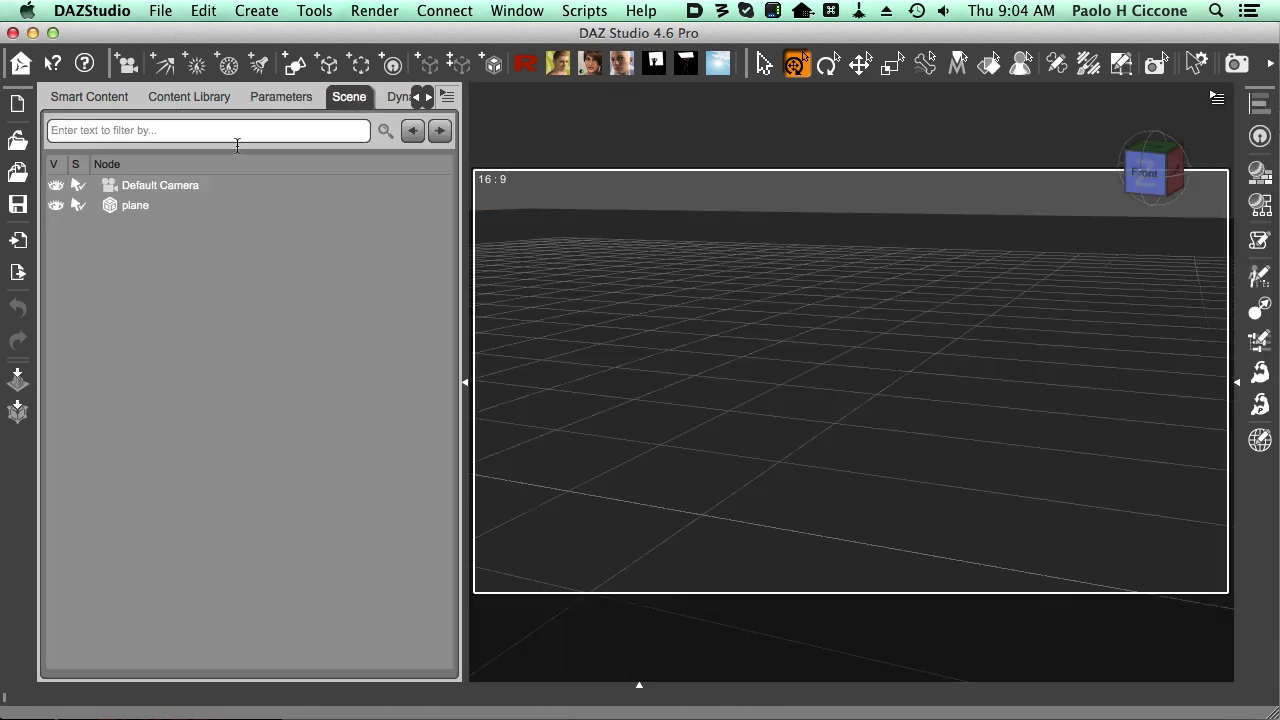
pyautogui.click(56, 206)
pyautogui.click(56, 206)
pyautogui.click(56, 206)
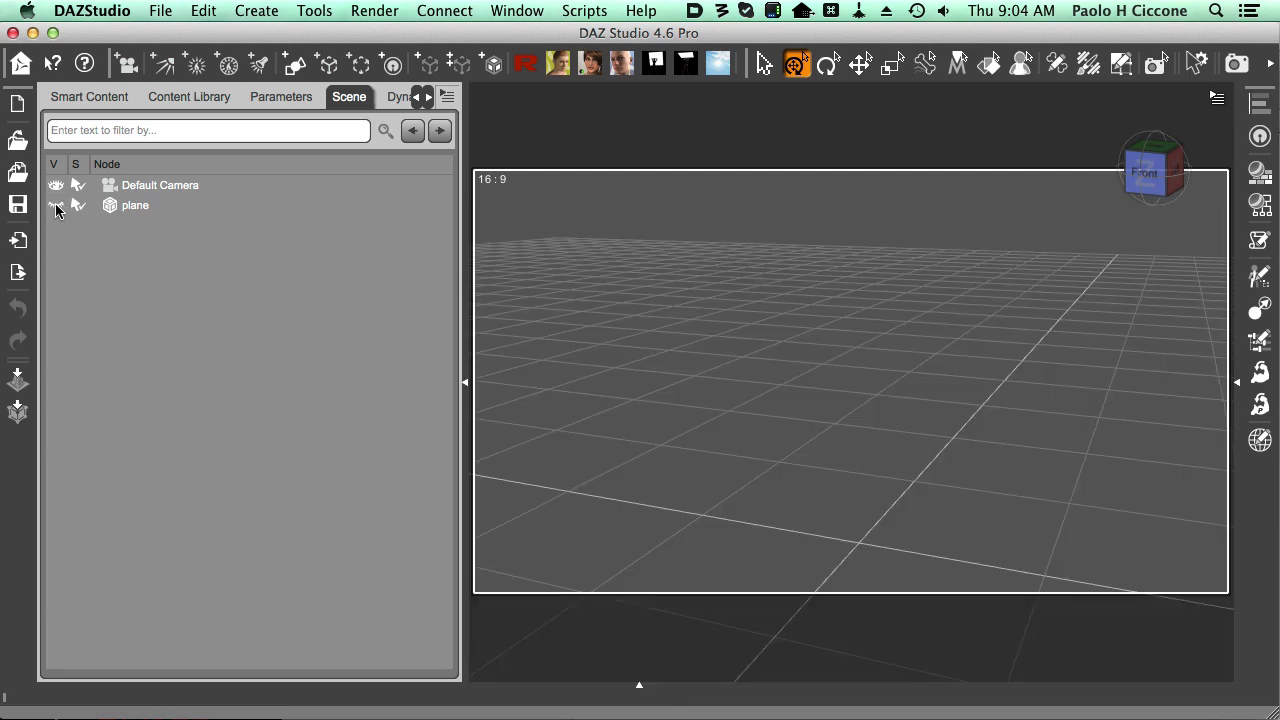
pyautogui.click(56, 206)
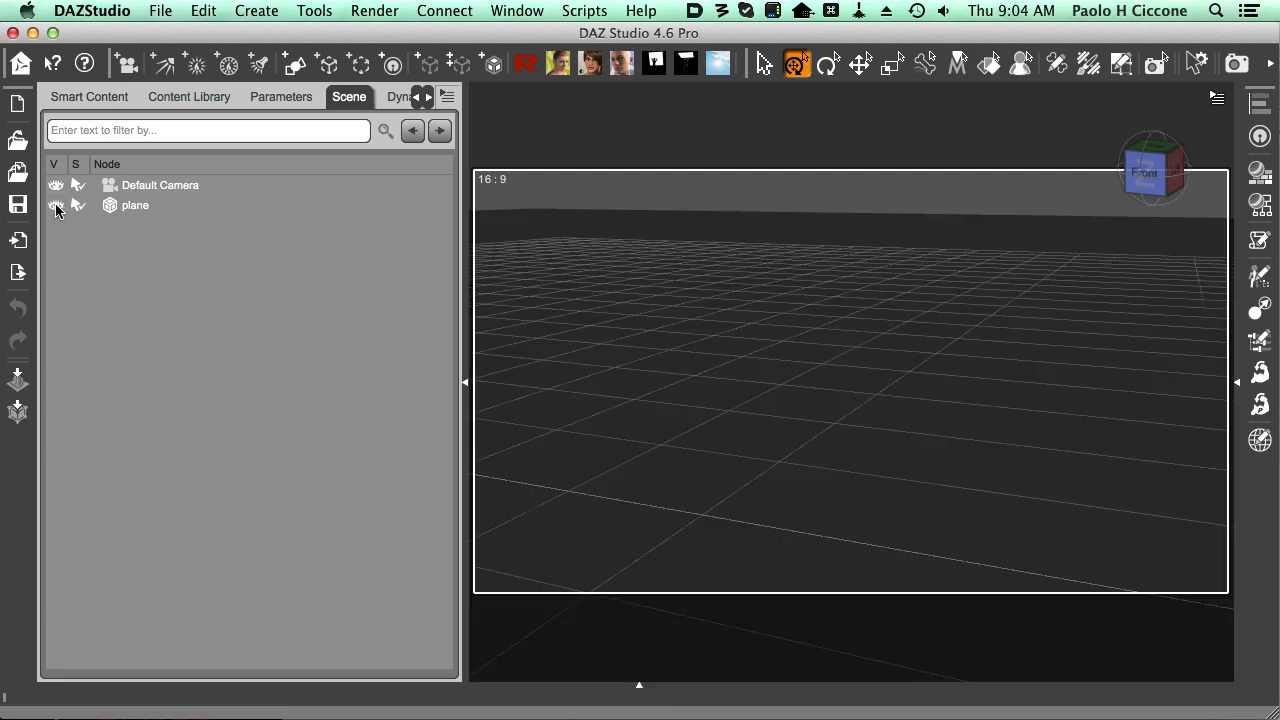
# - Create a cube primitive
pyautogui.click(296, 66)
pyautogui.click(618, 214)
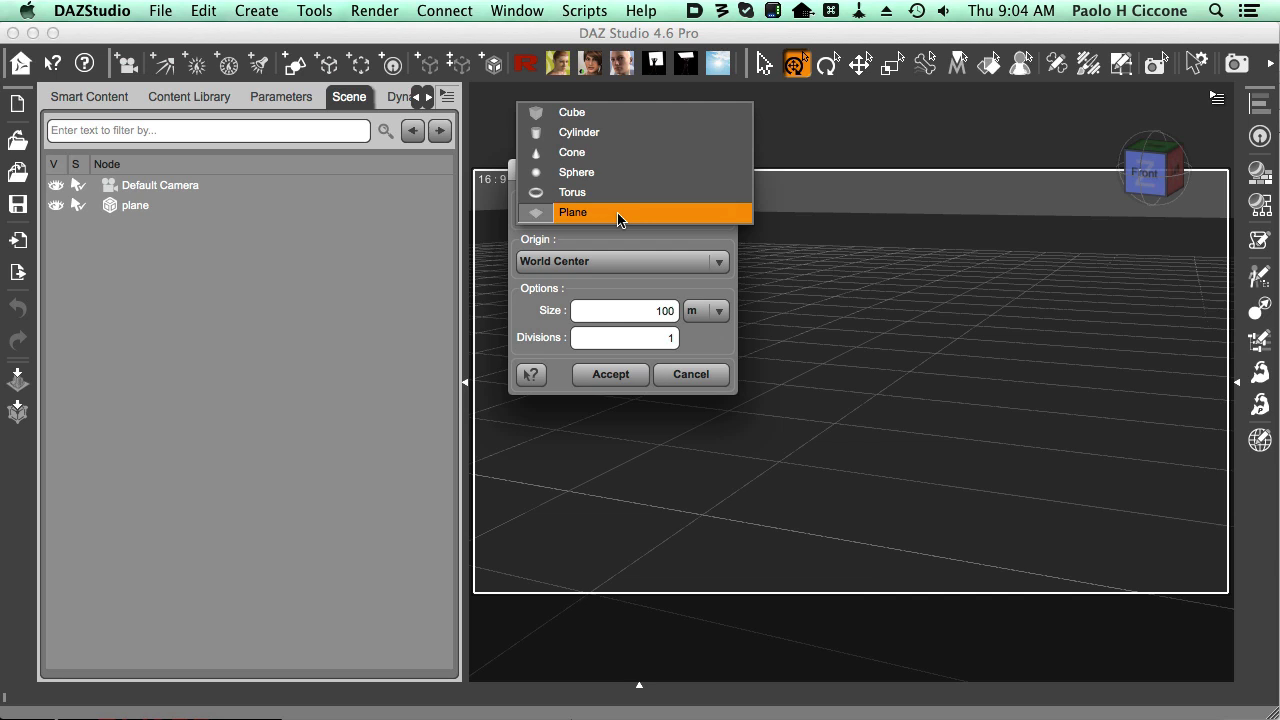
pyautogui.click(597, 114)
pyautogui.click(626, 376)
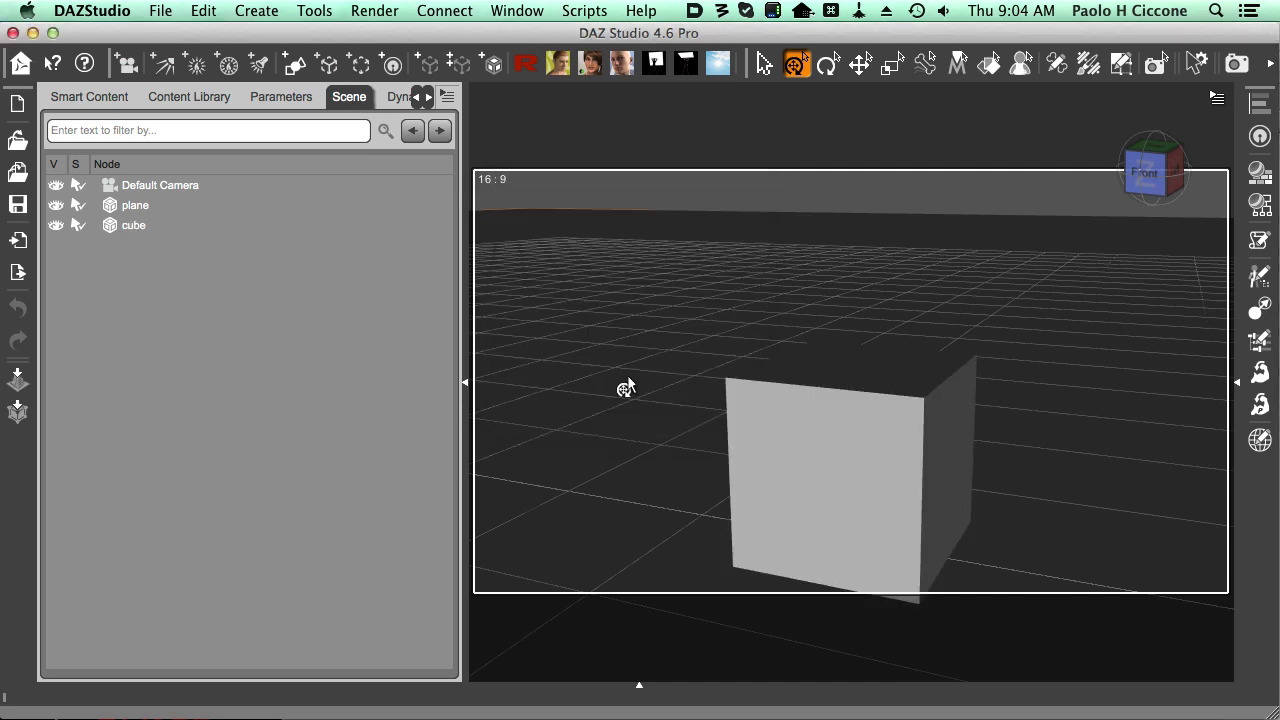
# - Scale the cube much wider and taller into a wall-like block
pyautogui.click(816, 443)
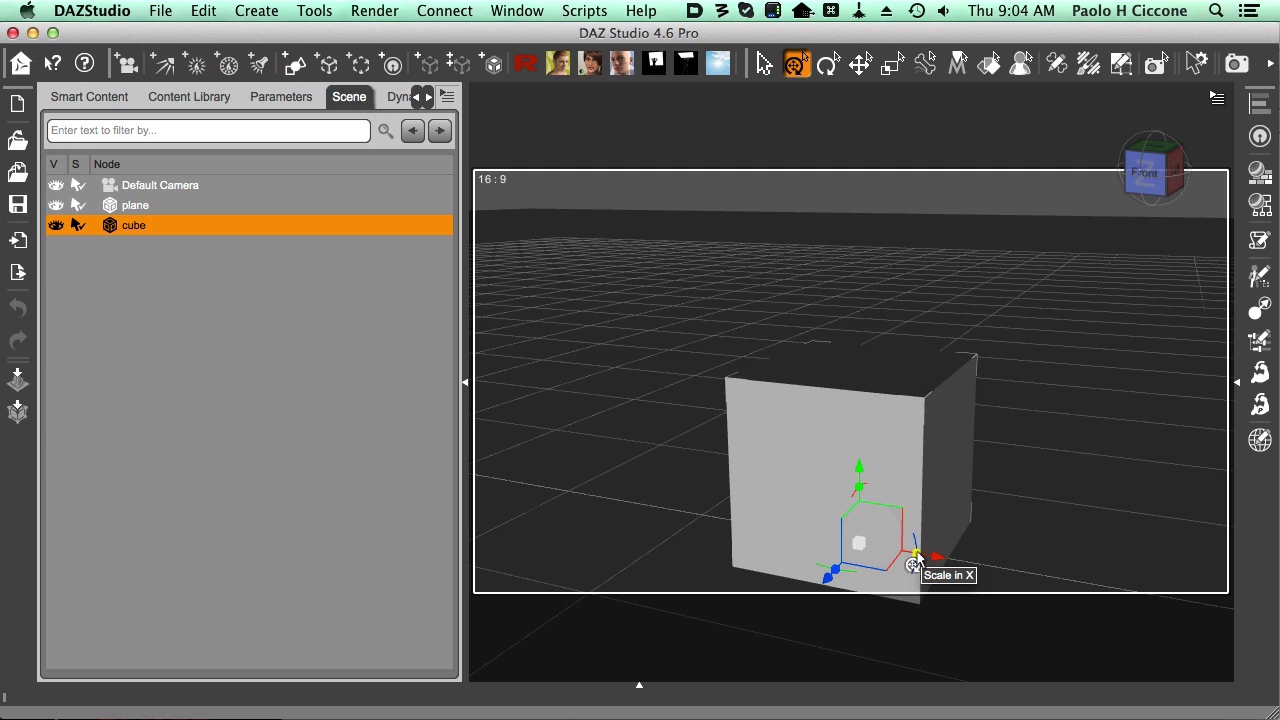
pyautogui.moveTo(916, 562); pyautogui.dragTo(1054, 580)
pyautogui.moveTo(858, 487); pyautogui.dragTo(781, 426)
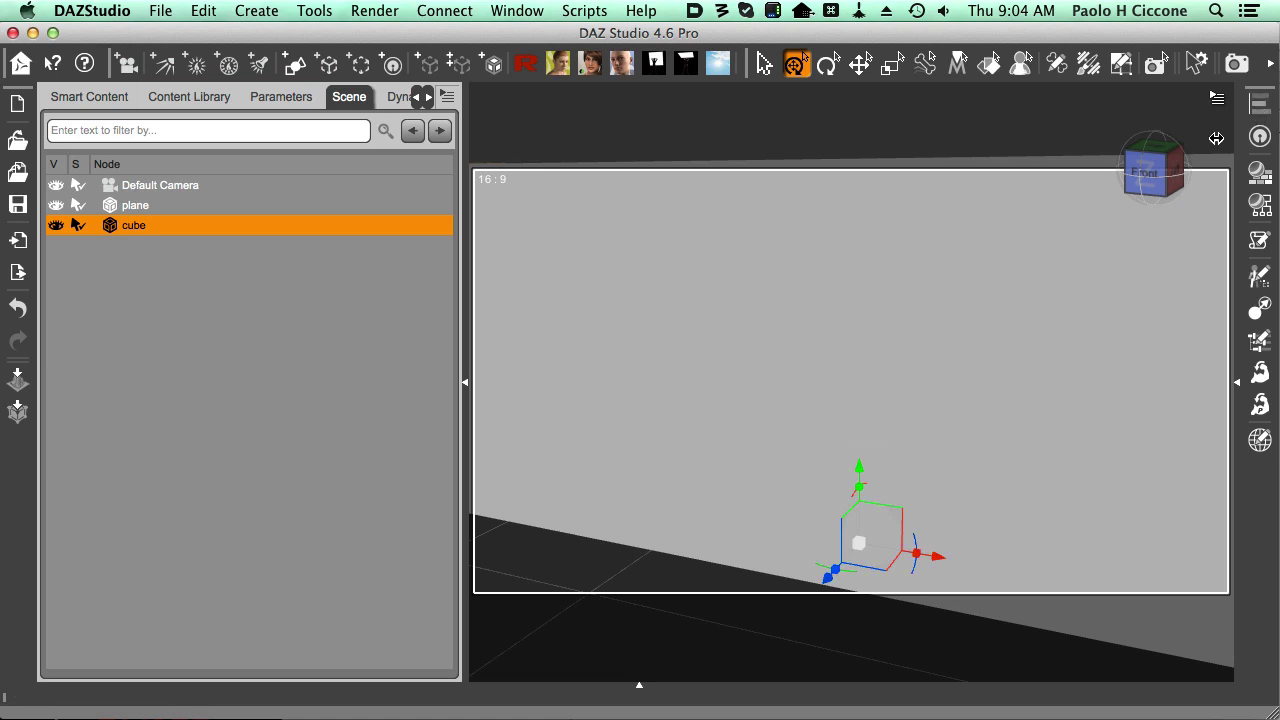
# - Switch the viewport to Perspective View at a low, front-on angle
pyautogui.moveTo(1205, 152)
pyautogui.keyDown('alt'); pyautogui.moveTo(729, 386); pyautogui.dragTo(818, 392); pyautogui.keyUp('alt')
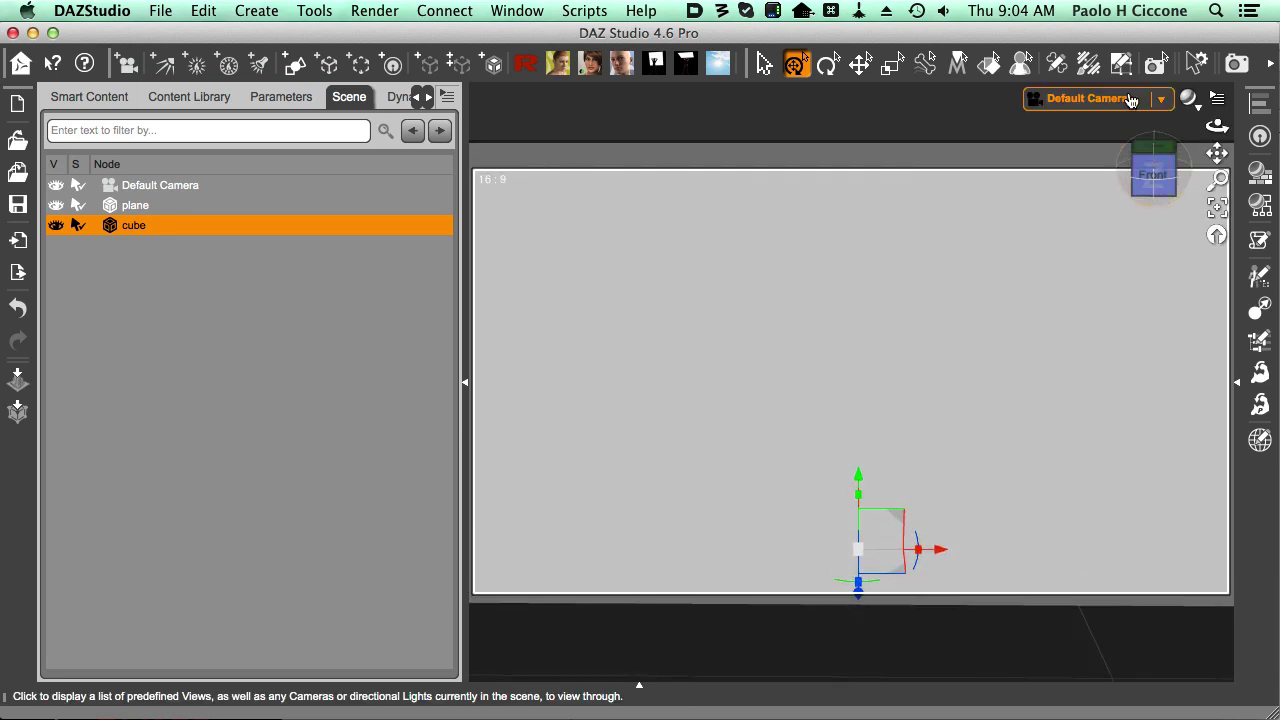
pyautogui.click(1120, 100)
pyautogui.click(1116, 109)
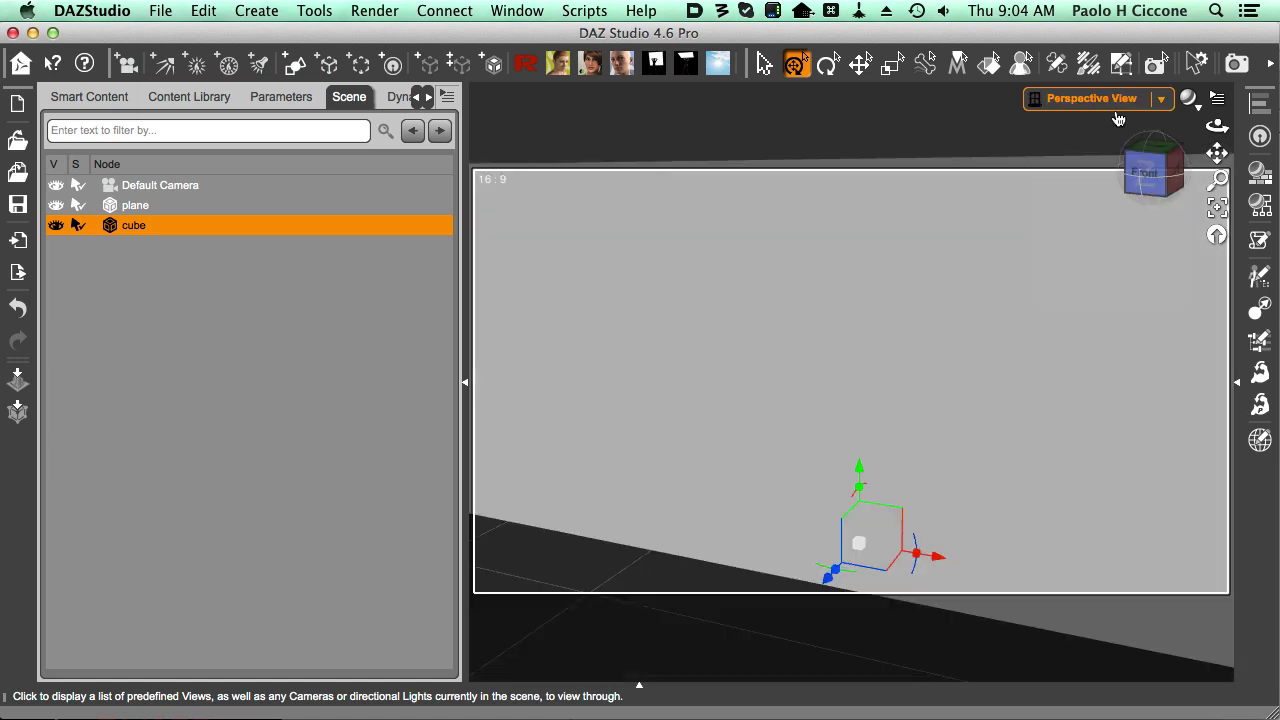
pyautogui.keyDown('alt'); pyautogui.moveTo(959, 472); pyautogui.dragTo(958, 483); pyautogui.keyUp('alt')
pyautogui.scroll(-3, 958, 483)
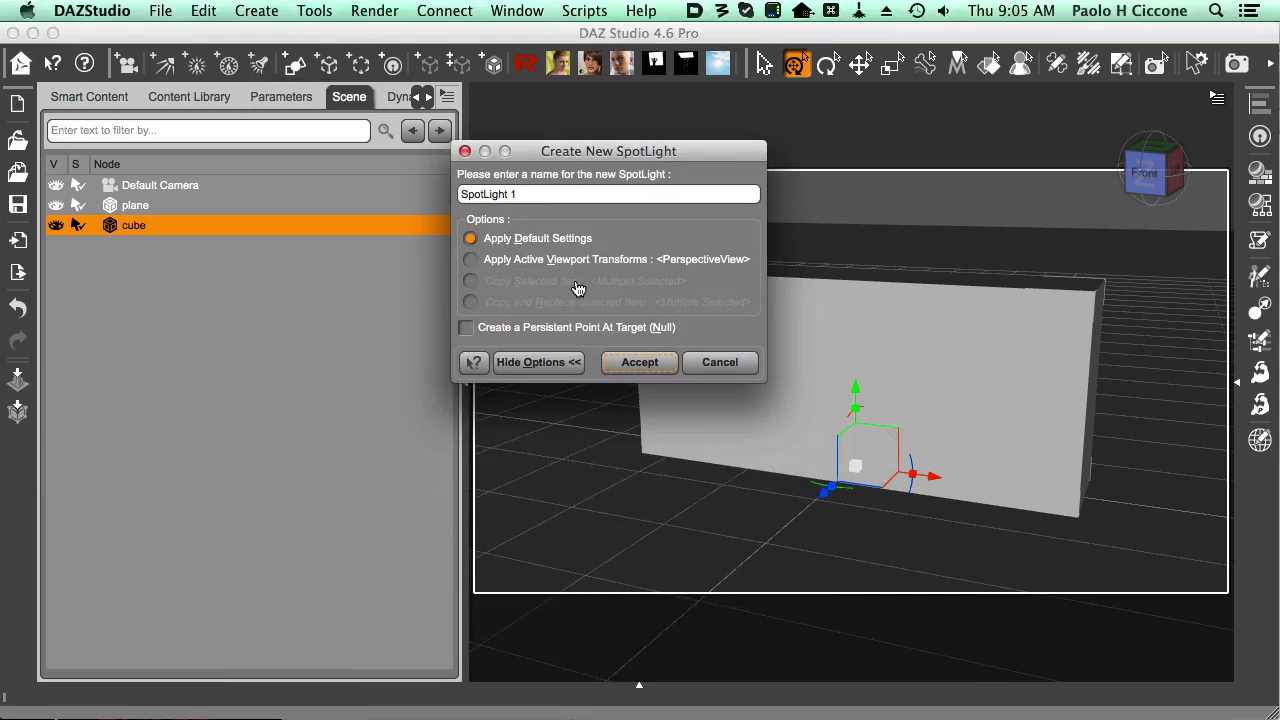
# - Create SpotLight 1 with default settings and move it forward and up to about 106 cm
pyautogui.click(654, 368)
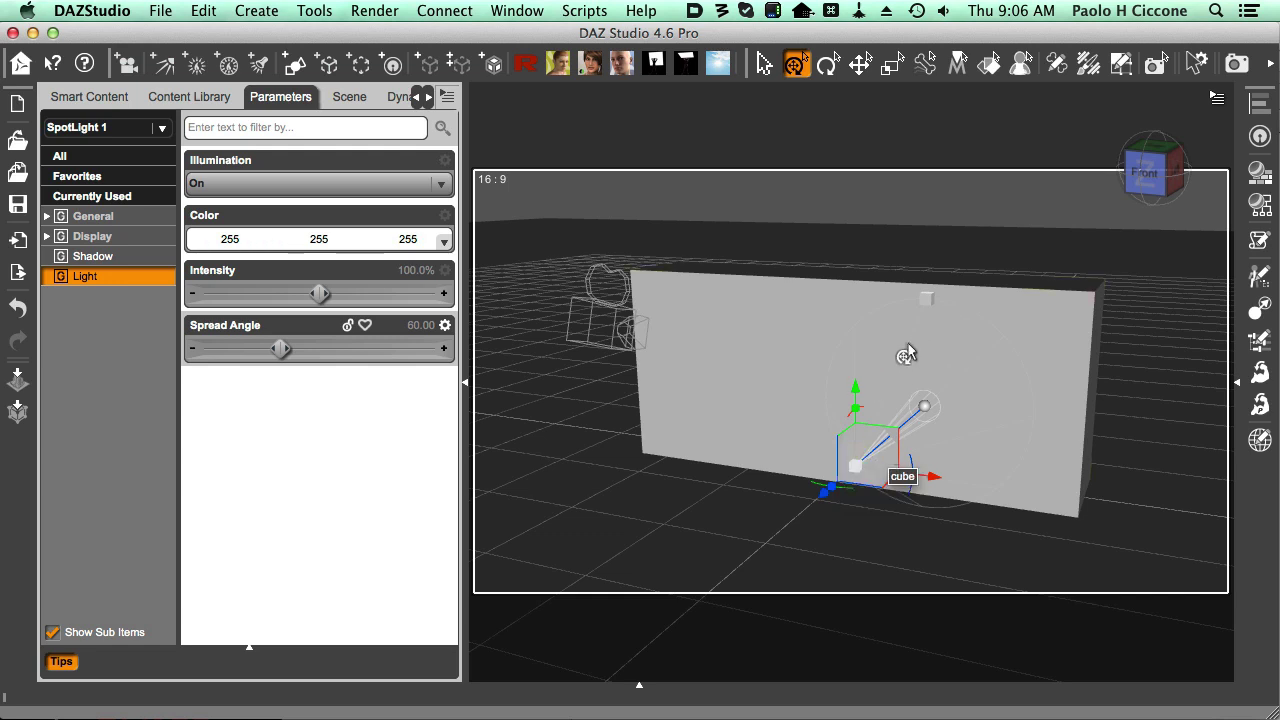
pyautogui.moveTo(823, 503); pyautogui.dragTo(750, 558)
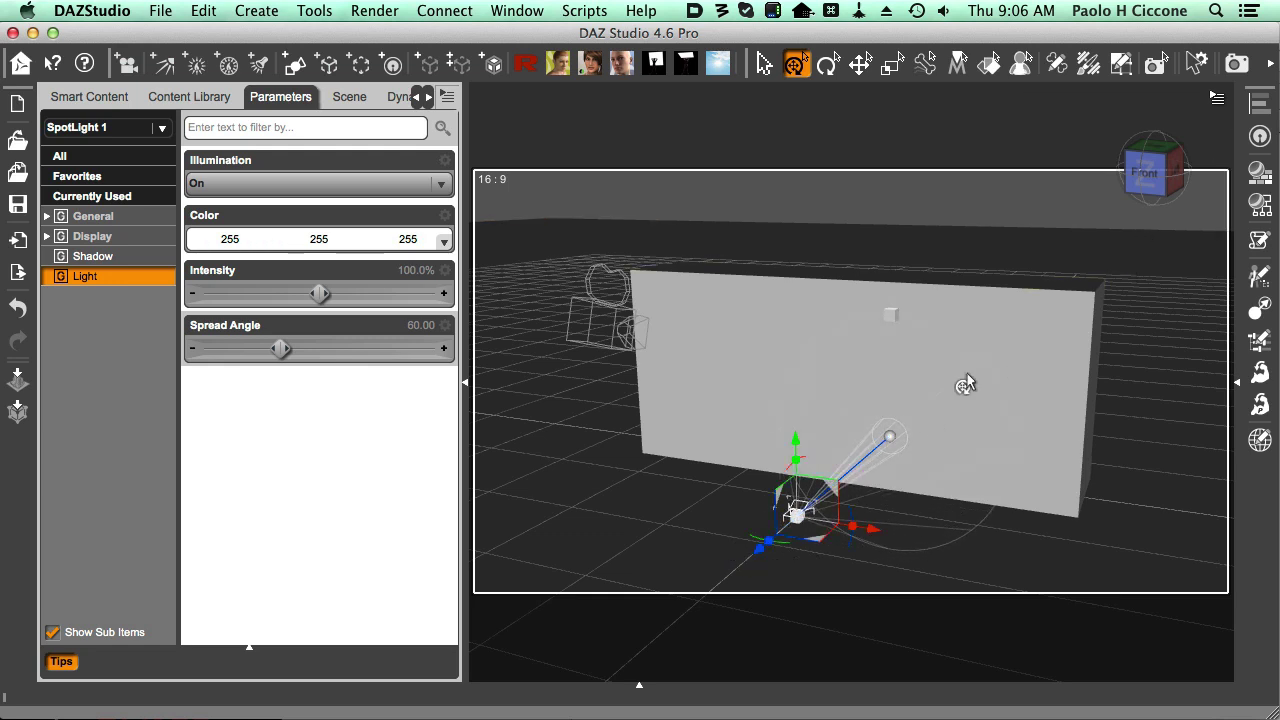
pyautogui.moveTo(795, 452); pyautogui.dragTo(803, 296)
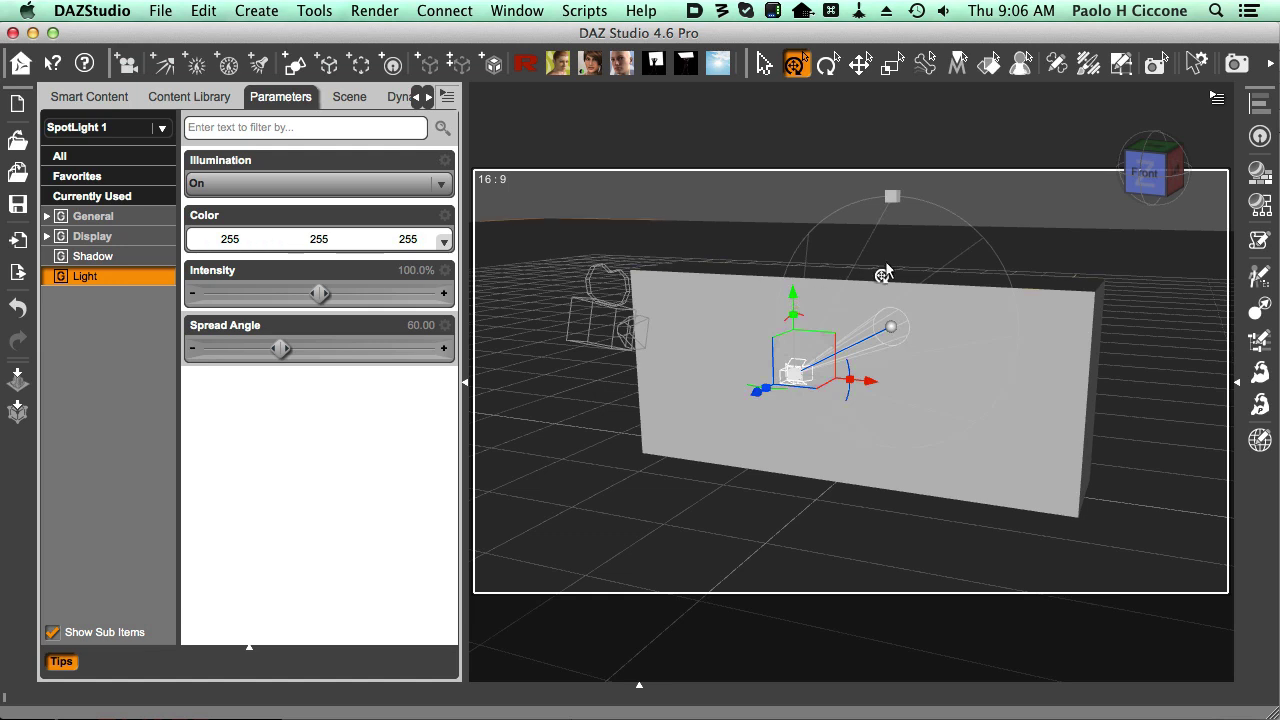
pyautogui.moveTo(1140, 100)
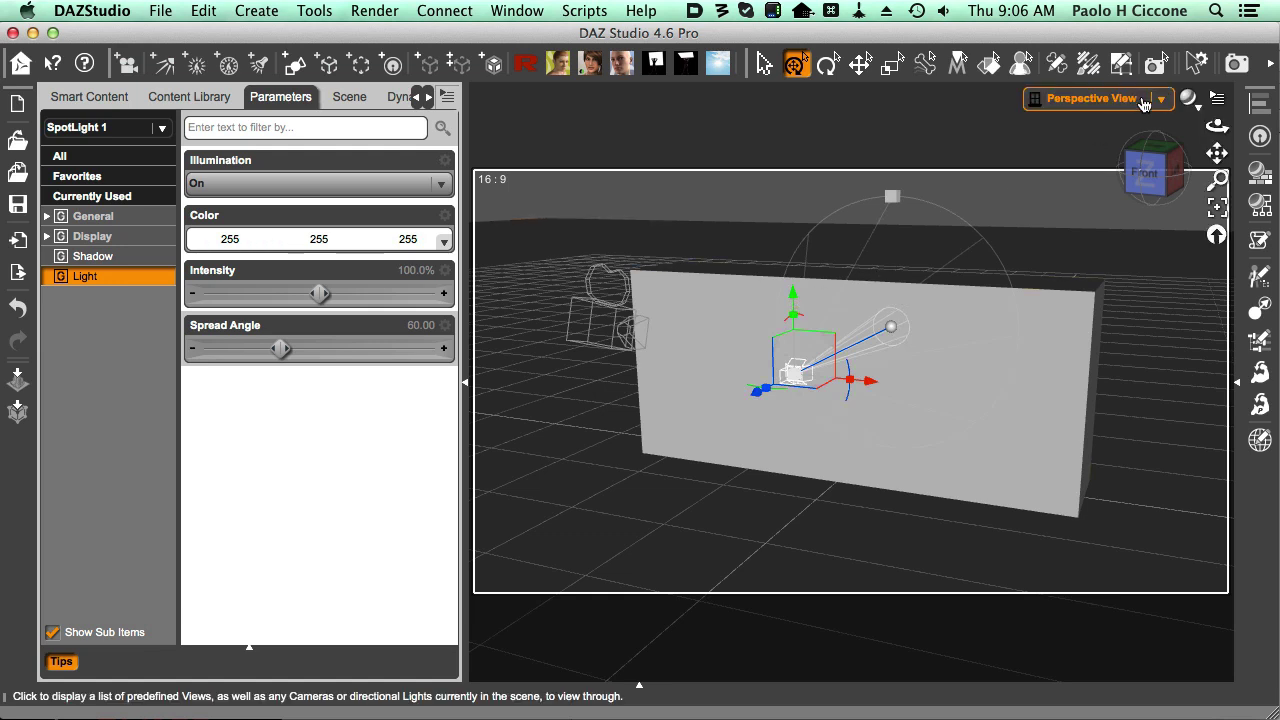
# - View through SpotLight 1 and orbit to re-aim the light across the block and floor
pyautogui.click(1143, 104)
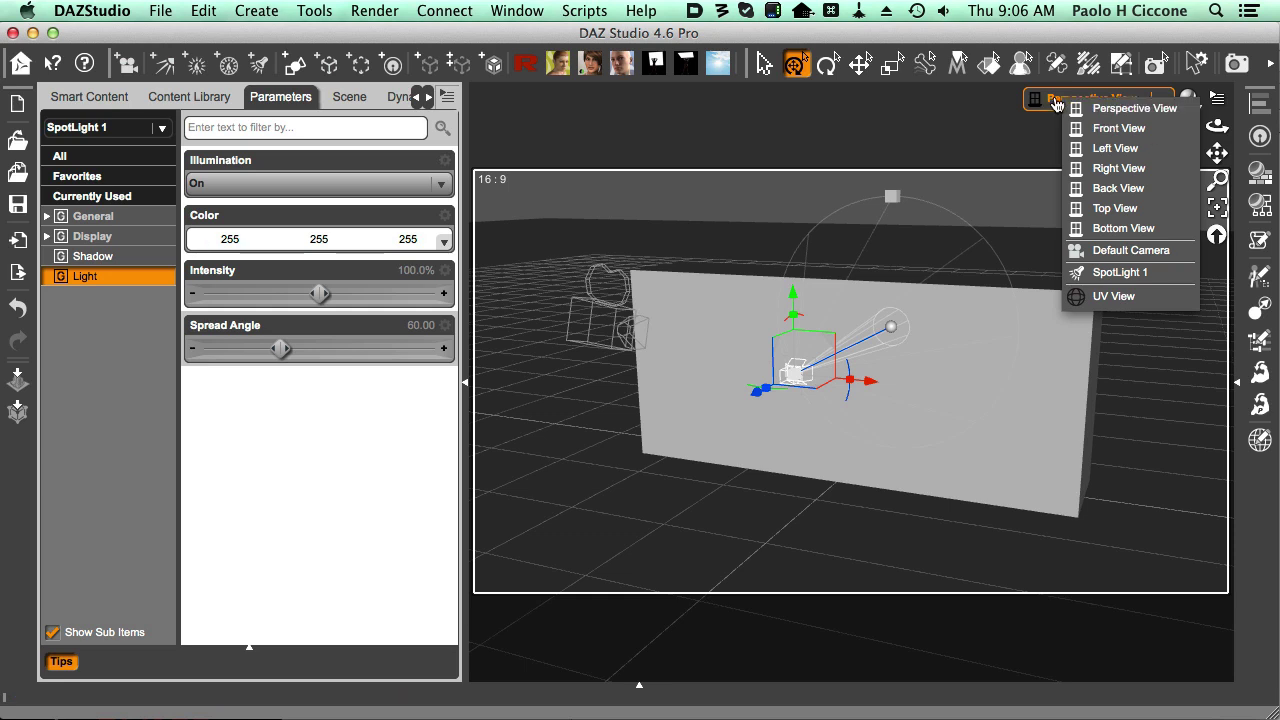
pyautogui.click(1146, 282)
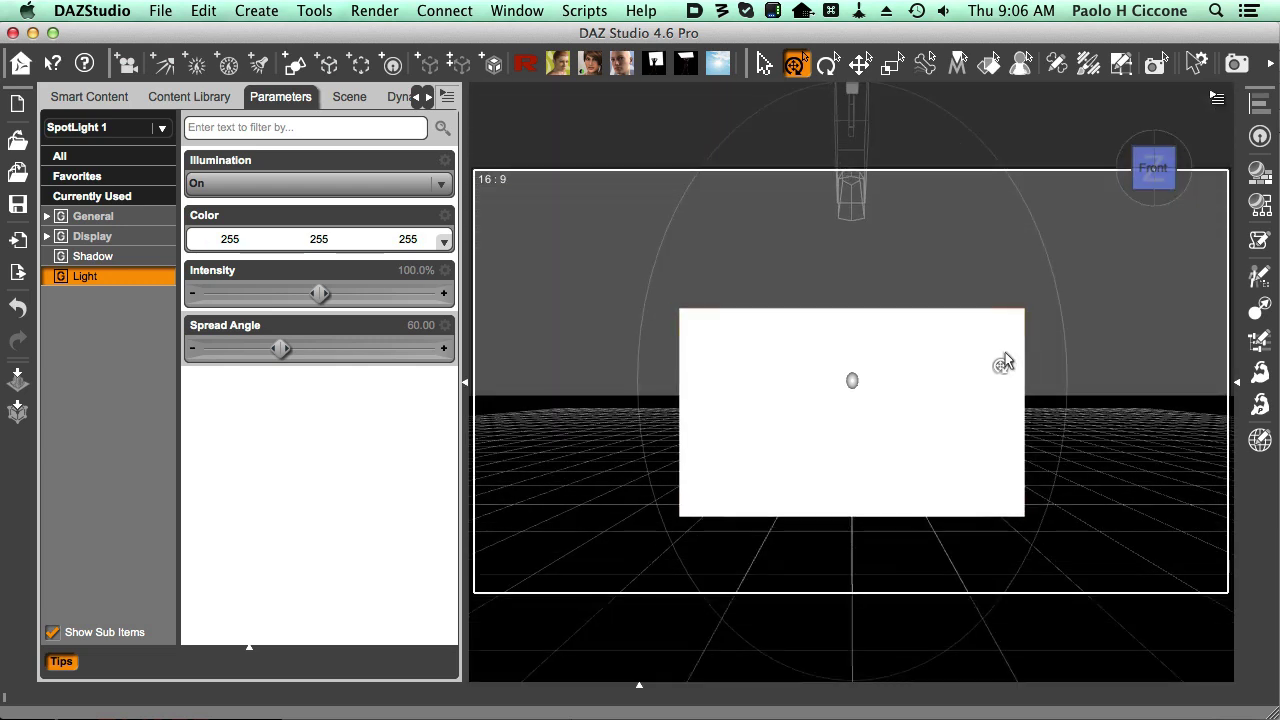
pyautogui.keyDown('alt'); pyautogui.moveTo(948, 297); pyautogui.dragTo(1100, 200); pyautogui.keyUp('alt')
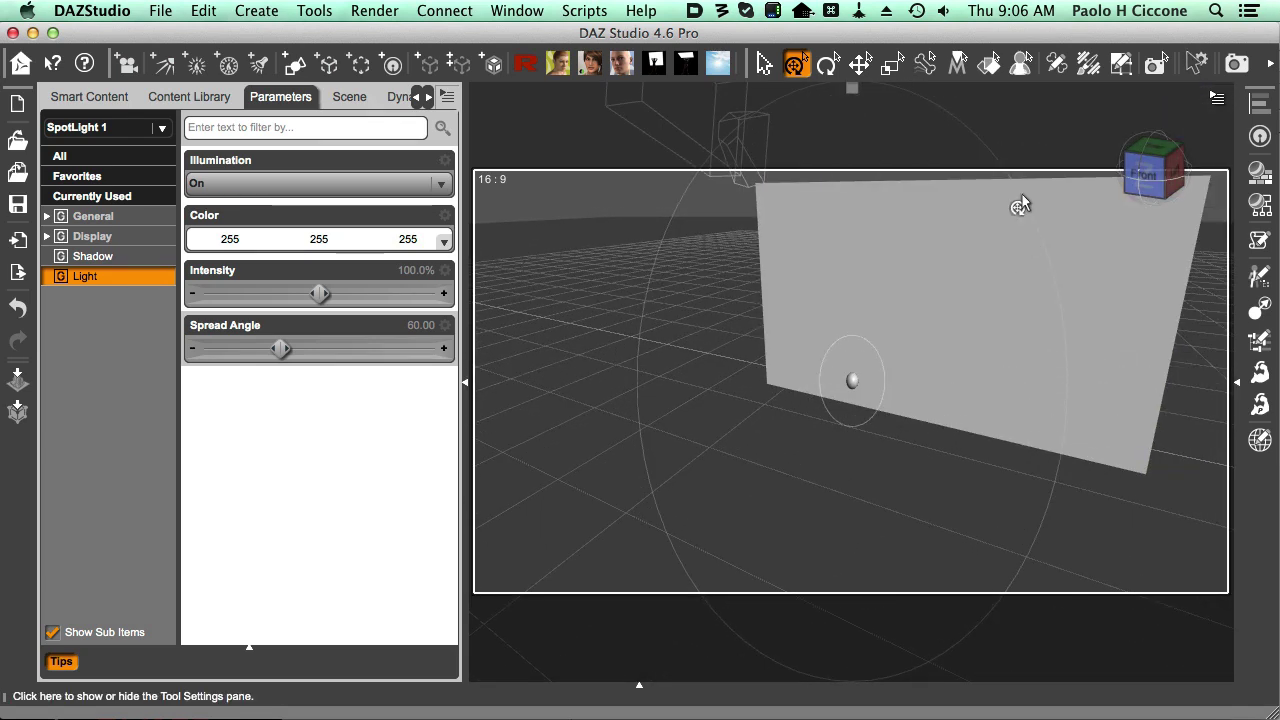
pyautogui.keyDown('alt'); pyautogui.moveTo(966, 294); pyautogui.dragTo(1099, 222); pyautogui.keyUp('alt')
pyautogui.moveTo(991, 289)
pyautogui.keyDown('alt'); pyautogui.mouseDown()
pyautogui.moveTo(1015, 268)
pyautogui.moveTo(998, 267)
pyautogui.mouseUp(); pyautogui.keyUp('alt')
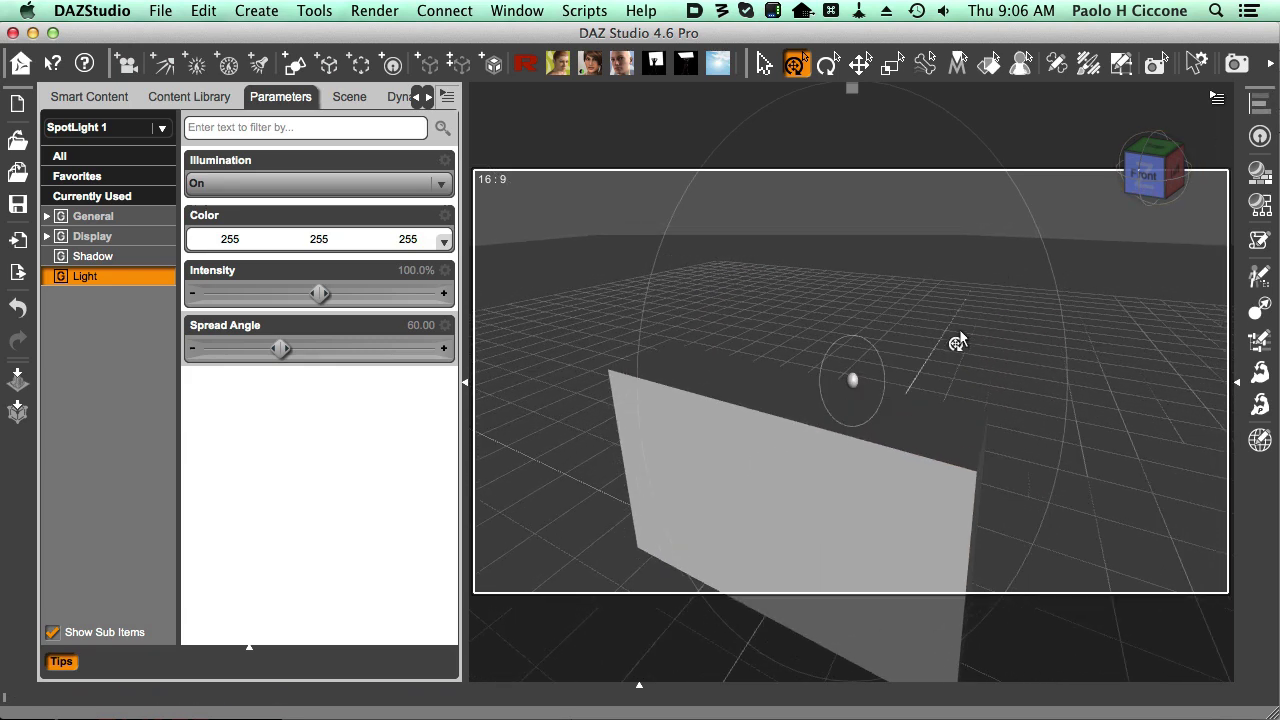
pyautogui.keyDown('alt'); pyautogui.moveTo(959, 329); pyautogui.dragTo(851, 371); pyautogui.keyUp('alt')
pyautogui.keyDown('alt'); pyautogui.moveTo(1051, 346); pyautogui.dragTo(857, 388); pyautogui.keyUp('alt')
pyautogui.keyDown('alt'); pyautogui.moveTo(908, 453); pyautogui.dragTo(1275, 630); pyautogui.keyUp('alt')
pyautogui.moveTo(1028, 358)
pyautogui.keyDown('alt'); pyautogui.mouseDown()
pyautogui.moveTo(1090, 400)
pyautogui.moveTo(1011, 357)
pyautogui.mouseUp(); pyautogui.keyUp('alt')
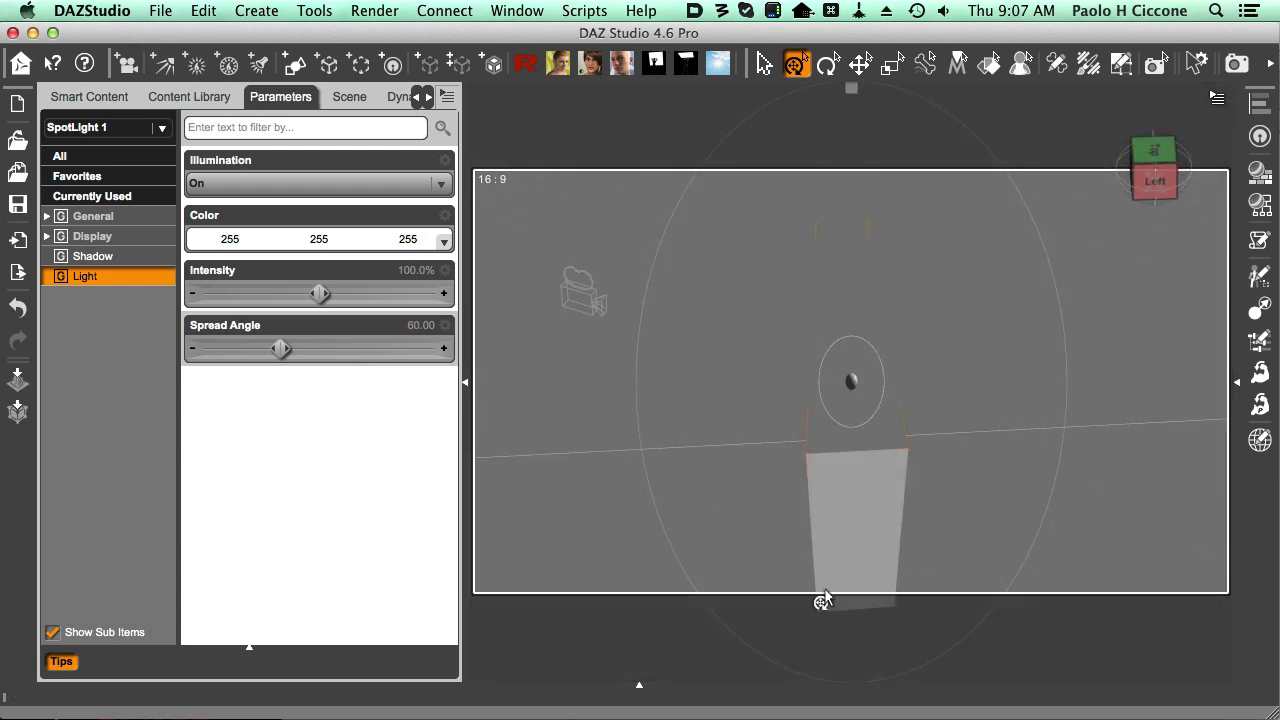
# - Widen the block slightly more, then show SpotLight 1 in the Parameters pane
pyautogui.click(835, 495)
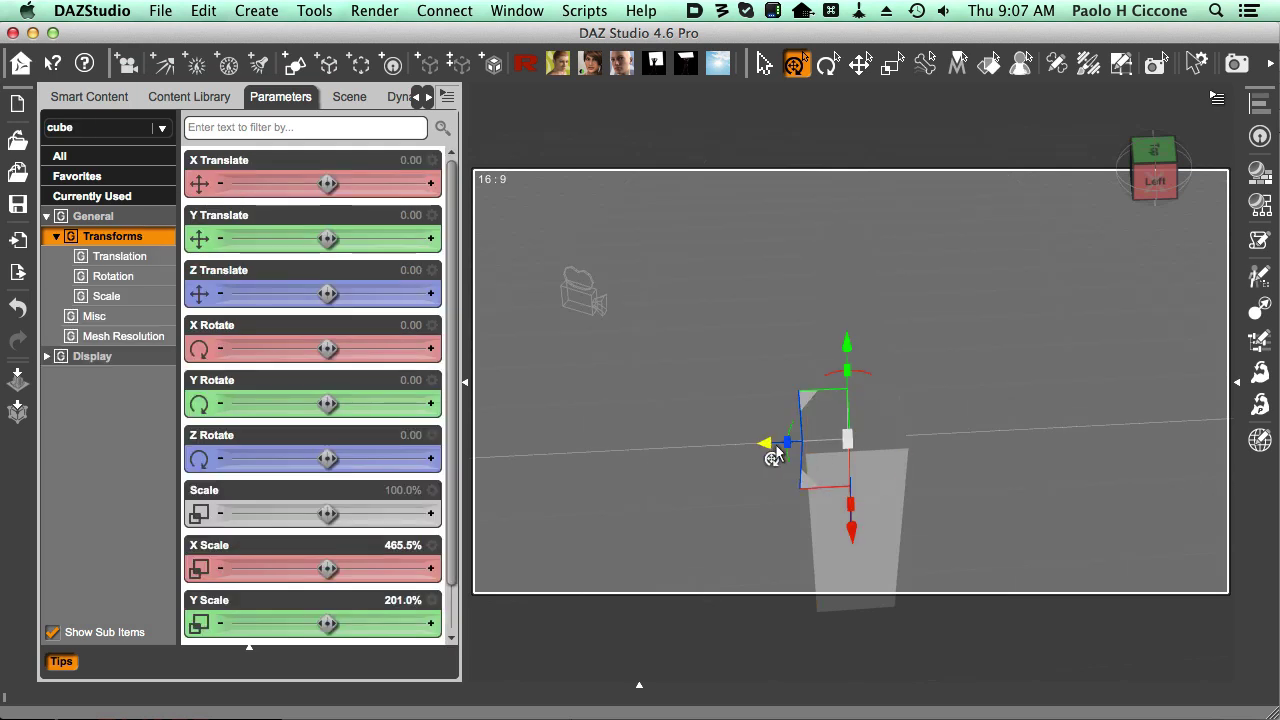
pyautogui.moveTo(783, 450); pyautogui.dragTo(777, 449)
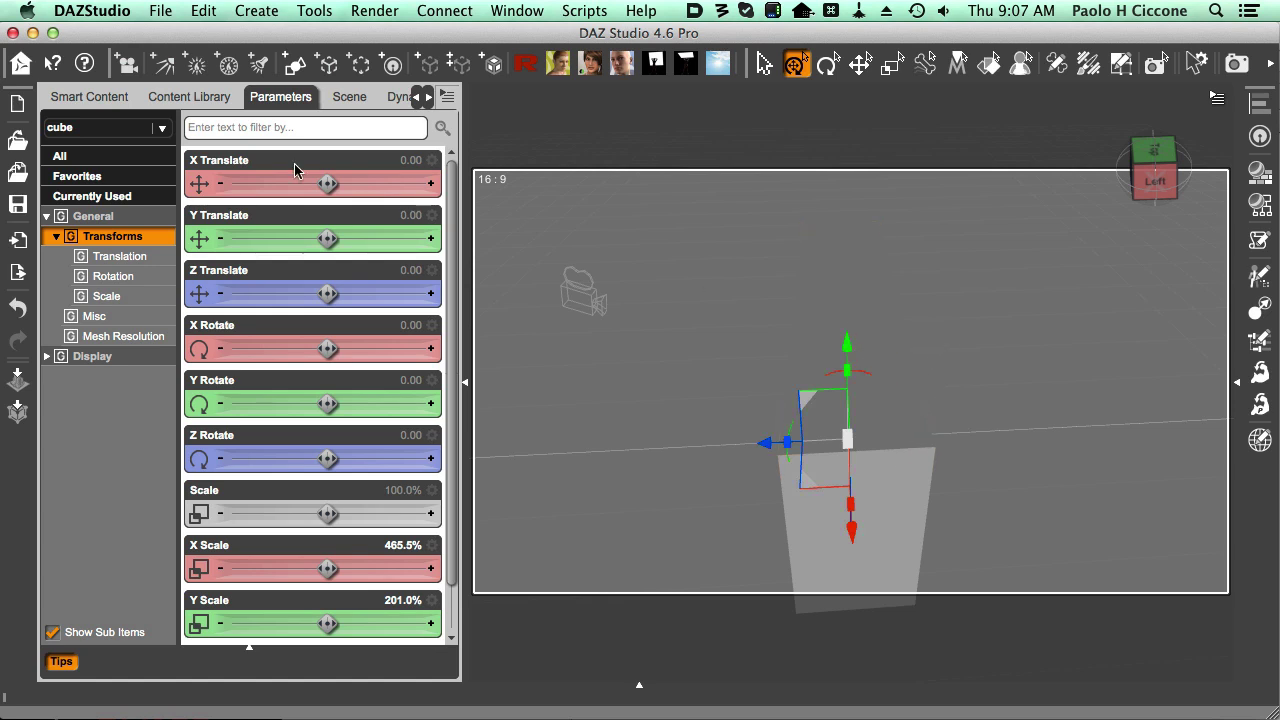
pyautogui.click(100, 127)
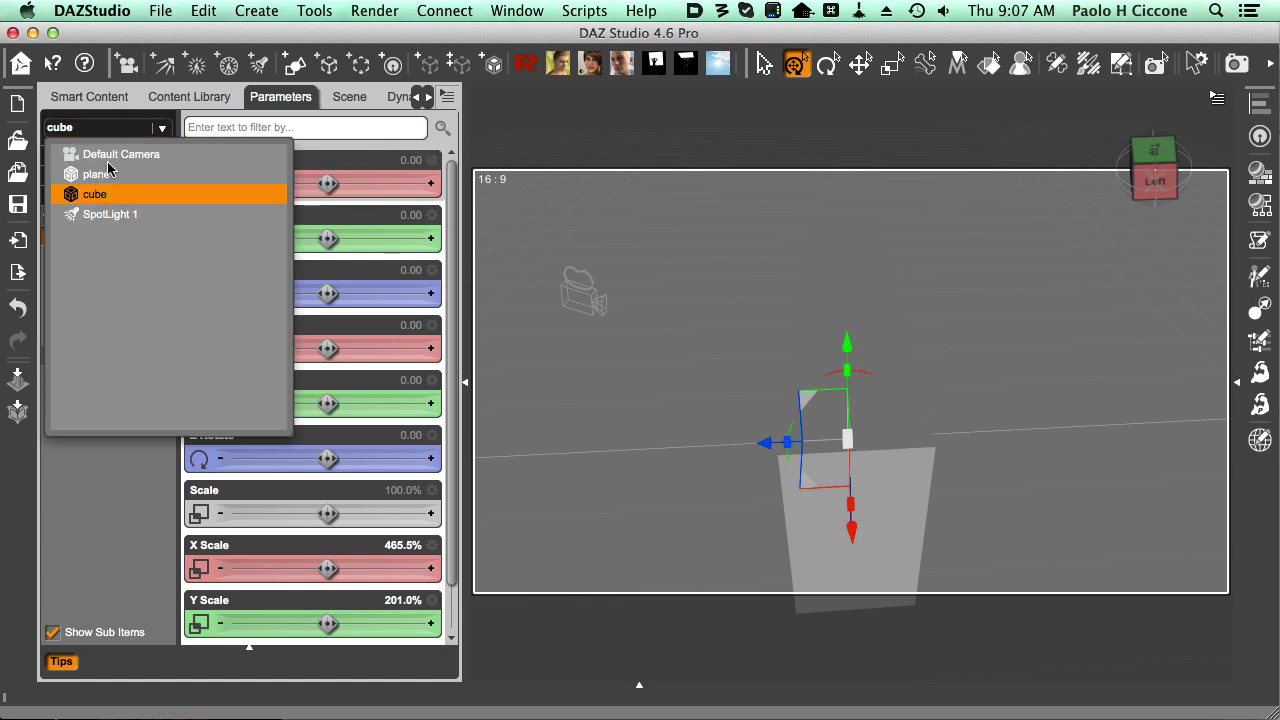
pyautogui.click(115, 224)
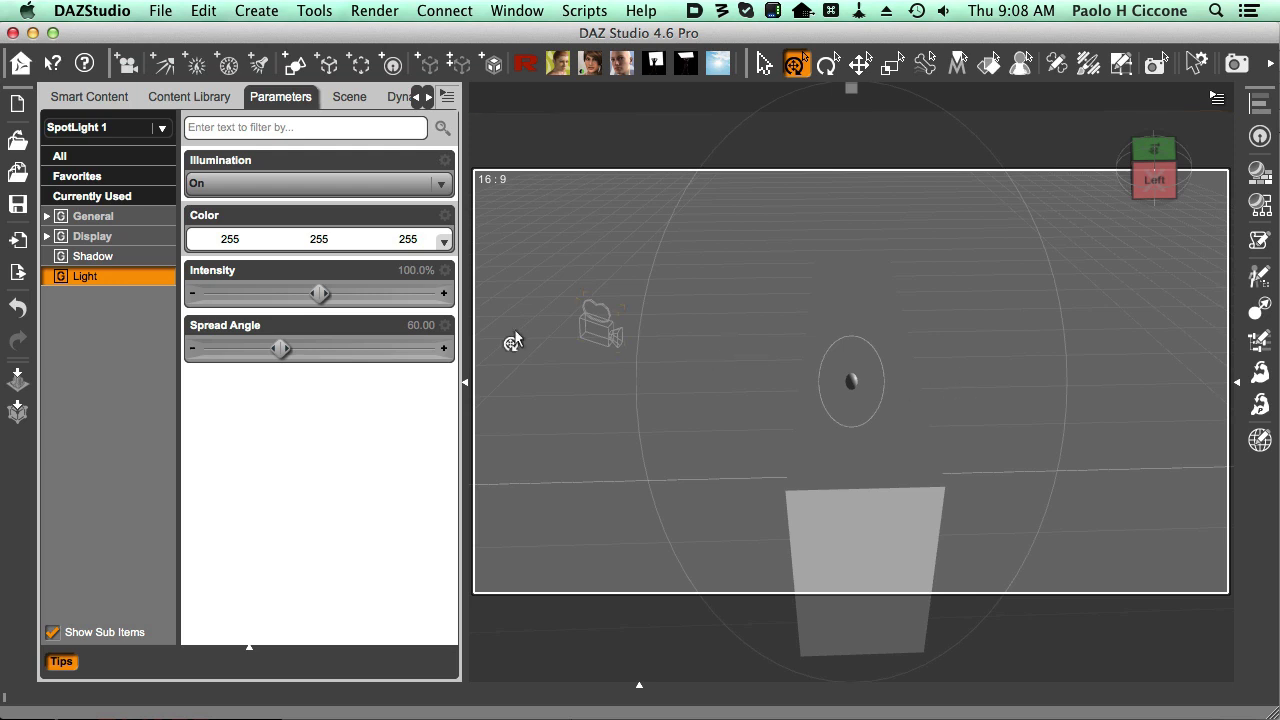
# - Set SpotLight 1's Spread Angle to 10
pyautogui.moveTo(213, 331)
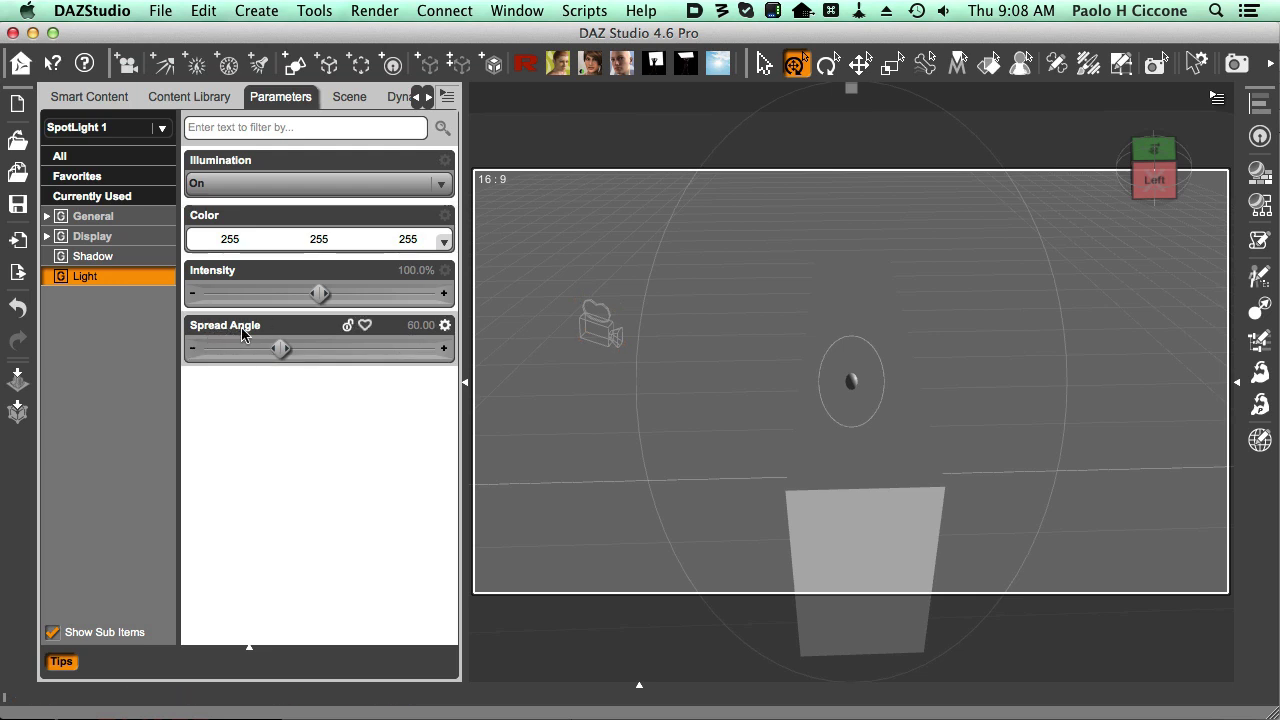
pyautogui.click(419, 332)
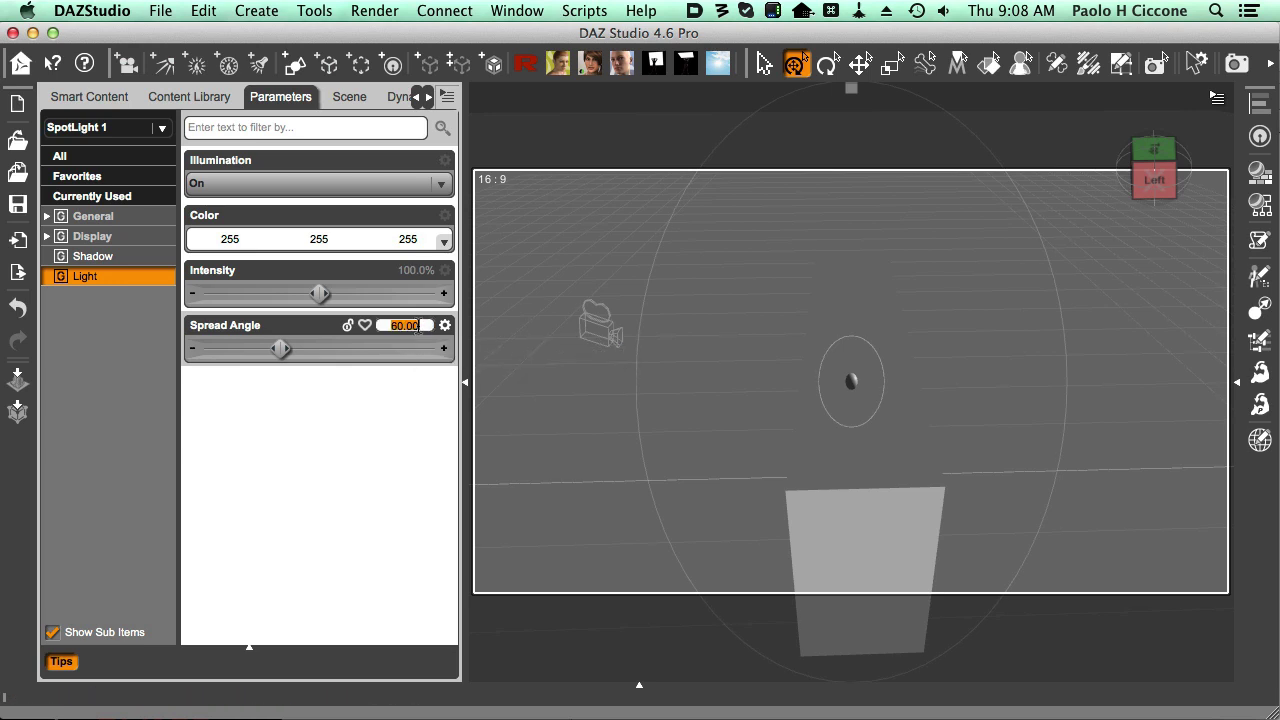
pyautogui.write('10')
pyautogui.press('Return')
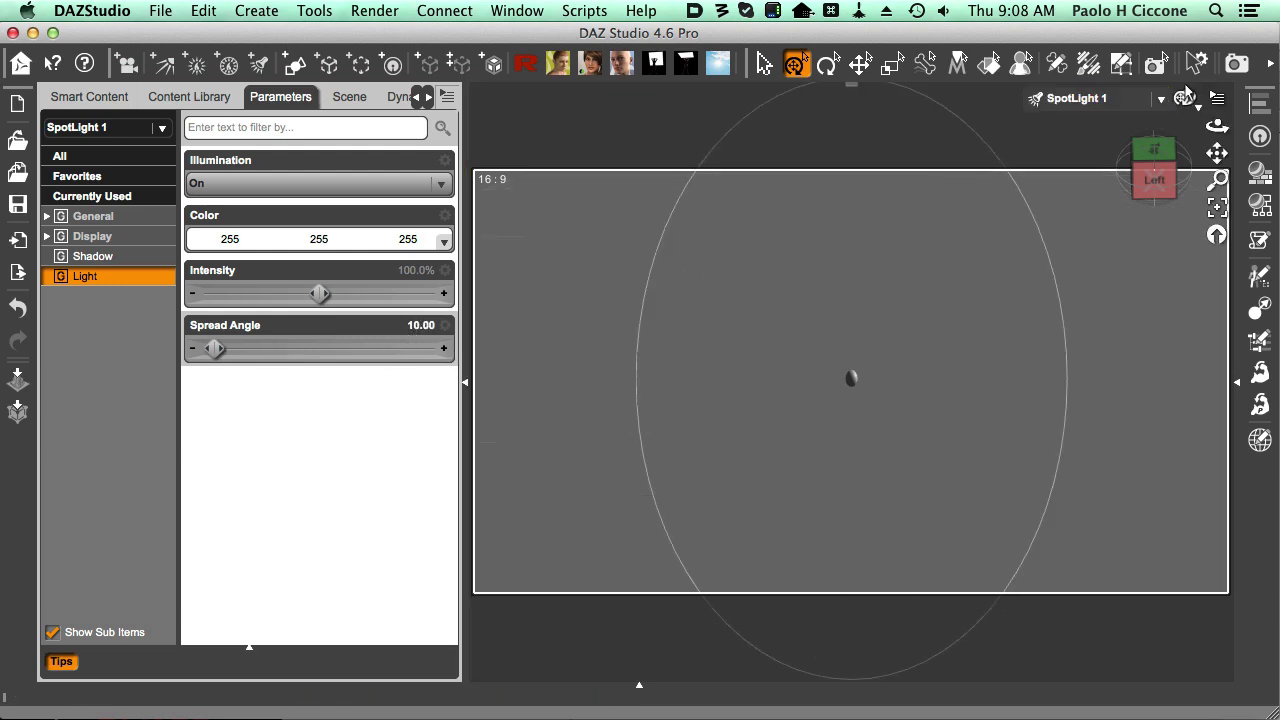
# - In Perspective View, move the spotlight left and down above the box, then face front
pyautogui.click(1139, 101)
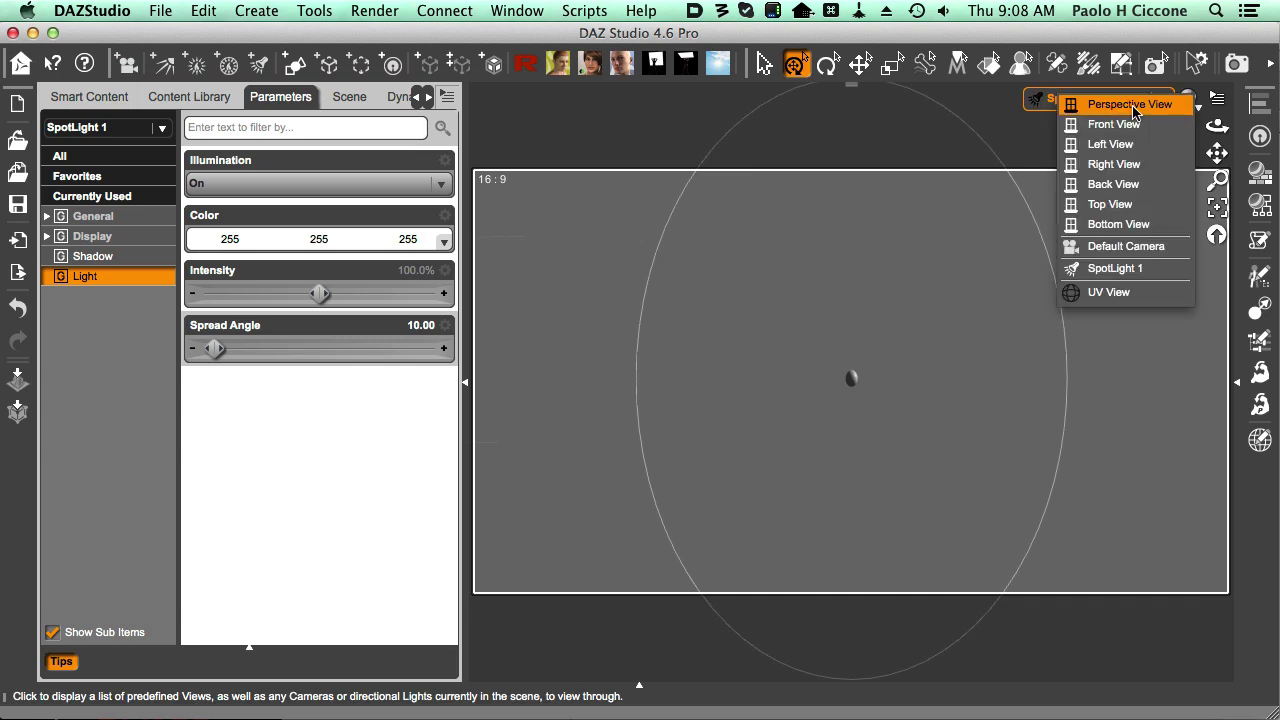
pyautogui.click(1133, 109)
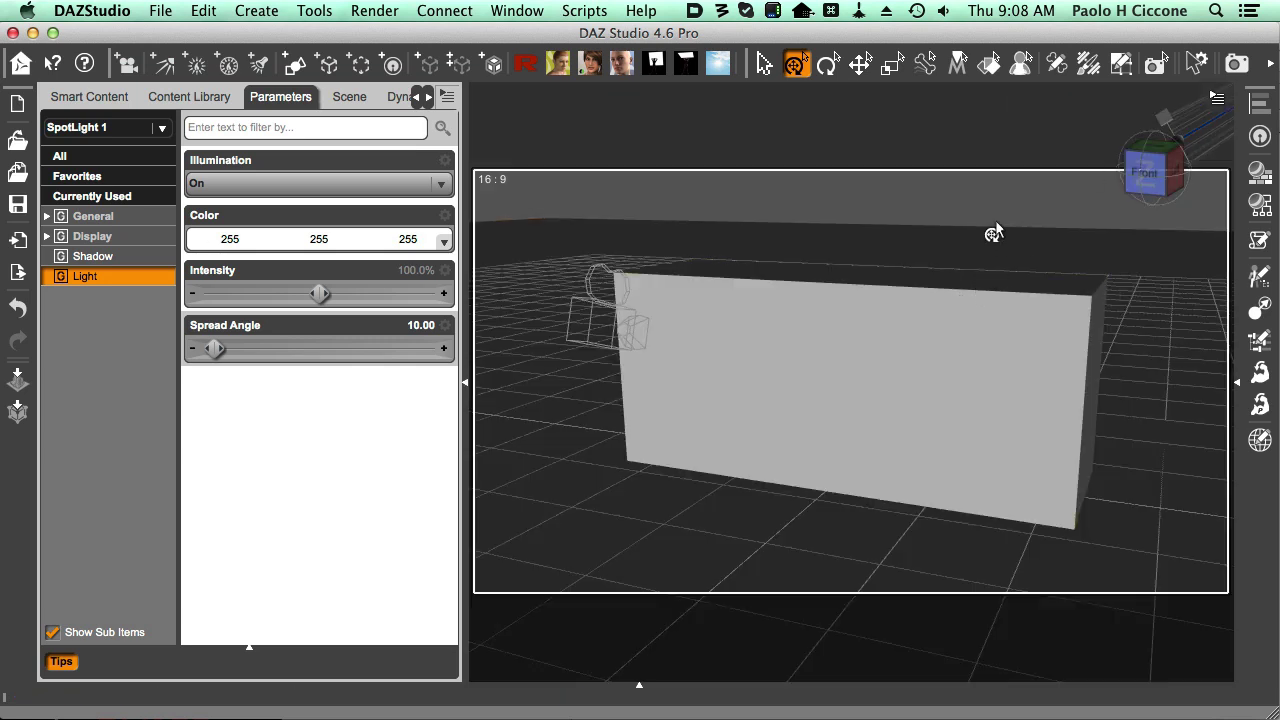
pyautogui.keyDown('alt'); pyautogui.moveTo(996, 232); pyautogui.dragTo(1066, 210); pyautogui.keyUp('alt')
pyautogui.scroll(-5, 1066, 198)
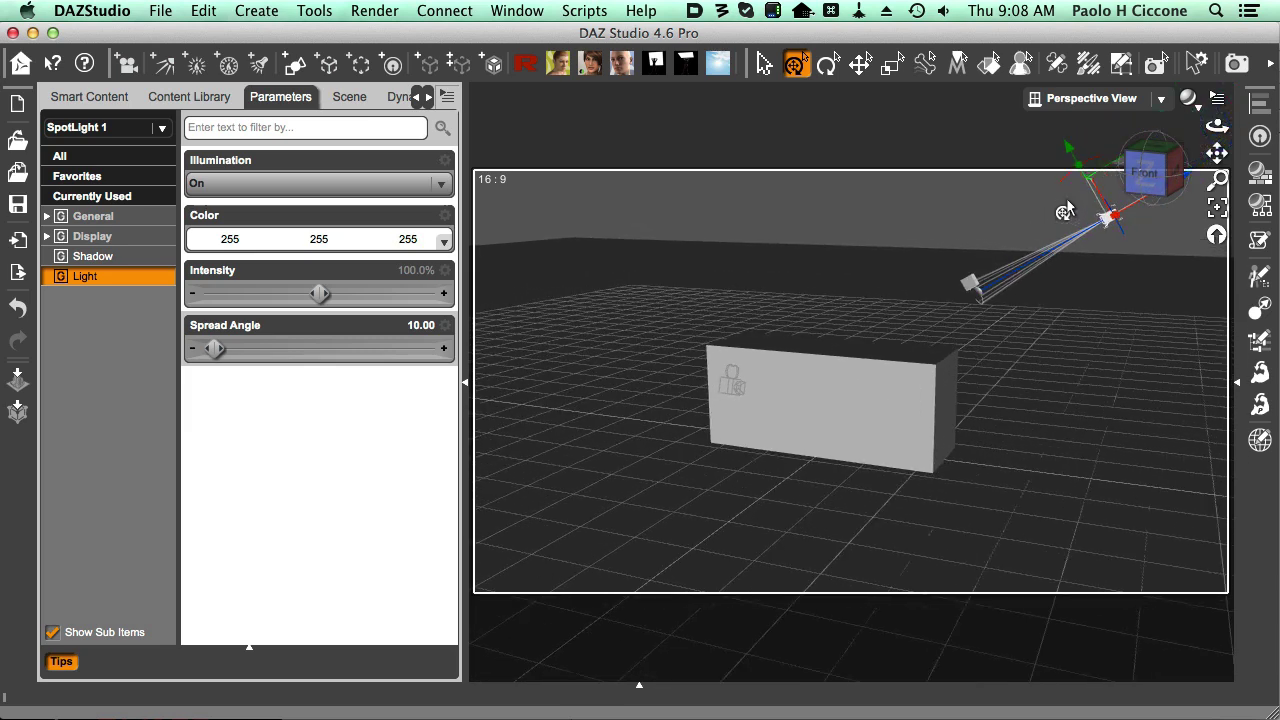
pyautogui.moveTo(1110, 177); pyautogui.dragTo(880, 222)
pyautogui.hotkey('ctrl', '2')
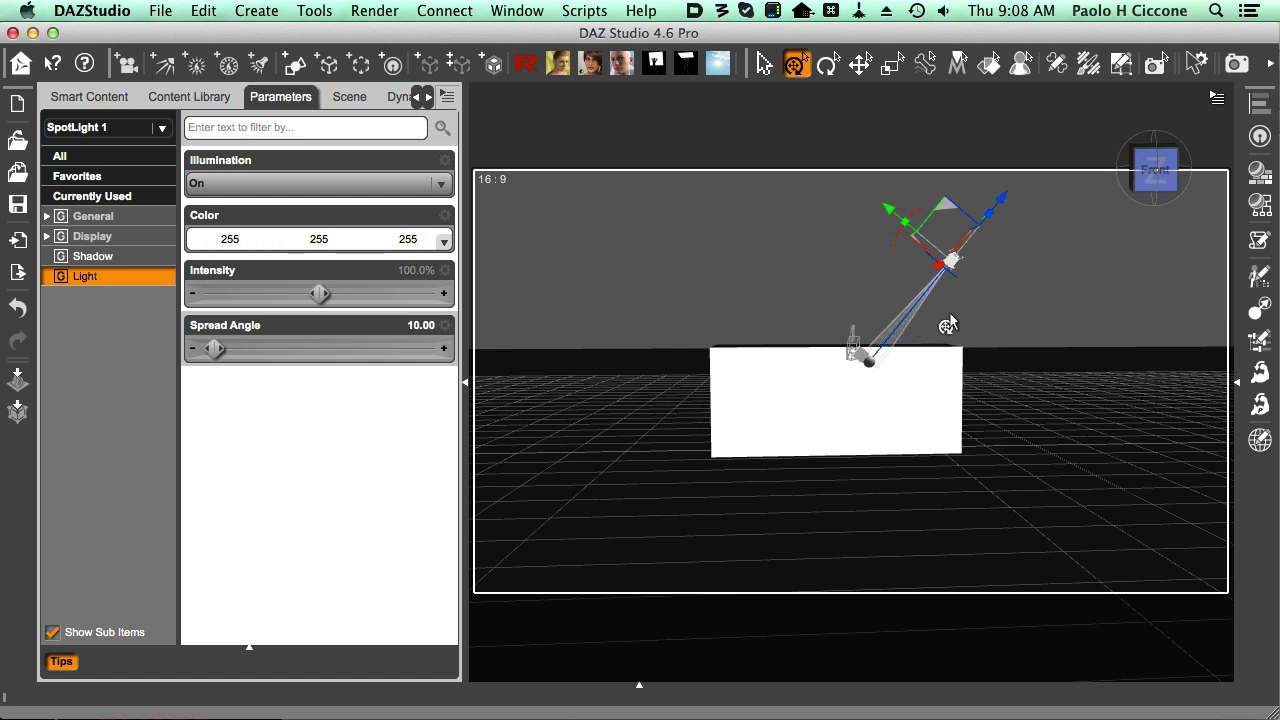
# - Set Spread Angle to 60, check the cone from left and front, and show Display settings
pyautogui.click(413, 325)
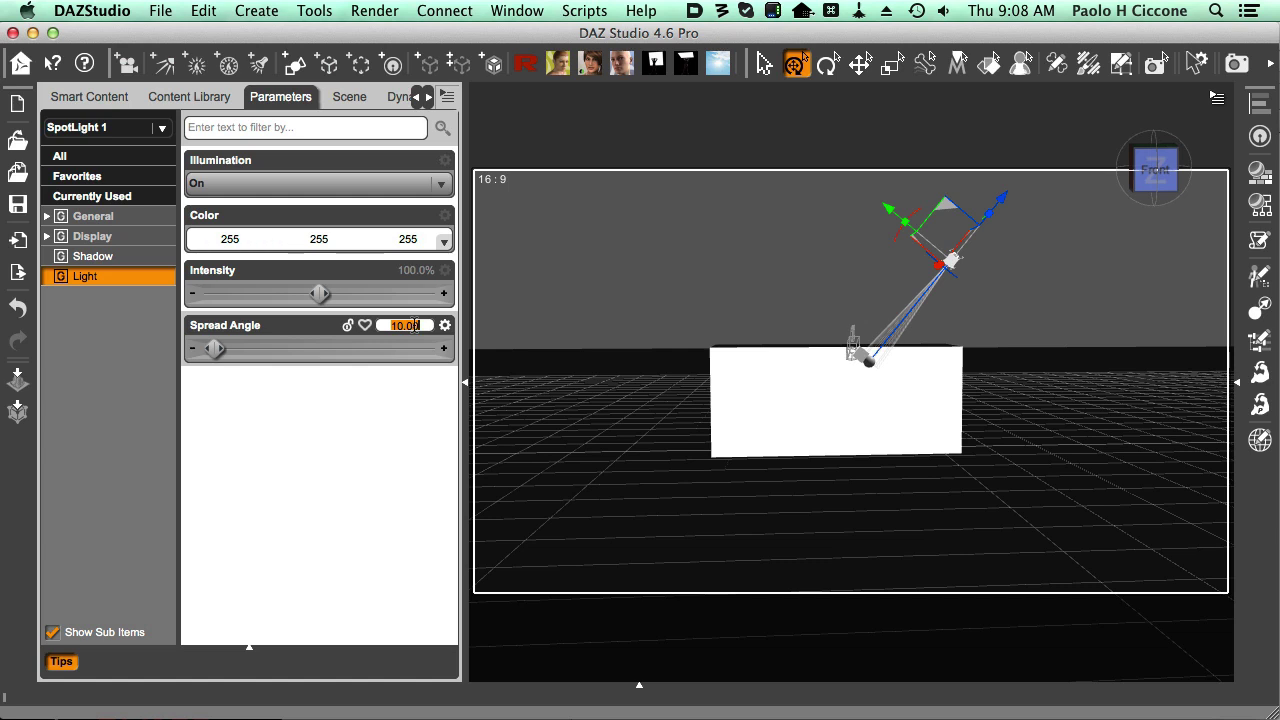
pyautogui.write('60')
pyautogui.press('Return')
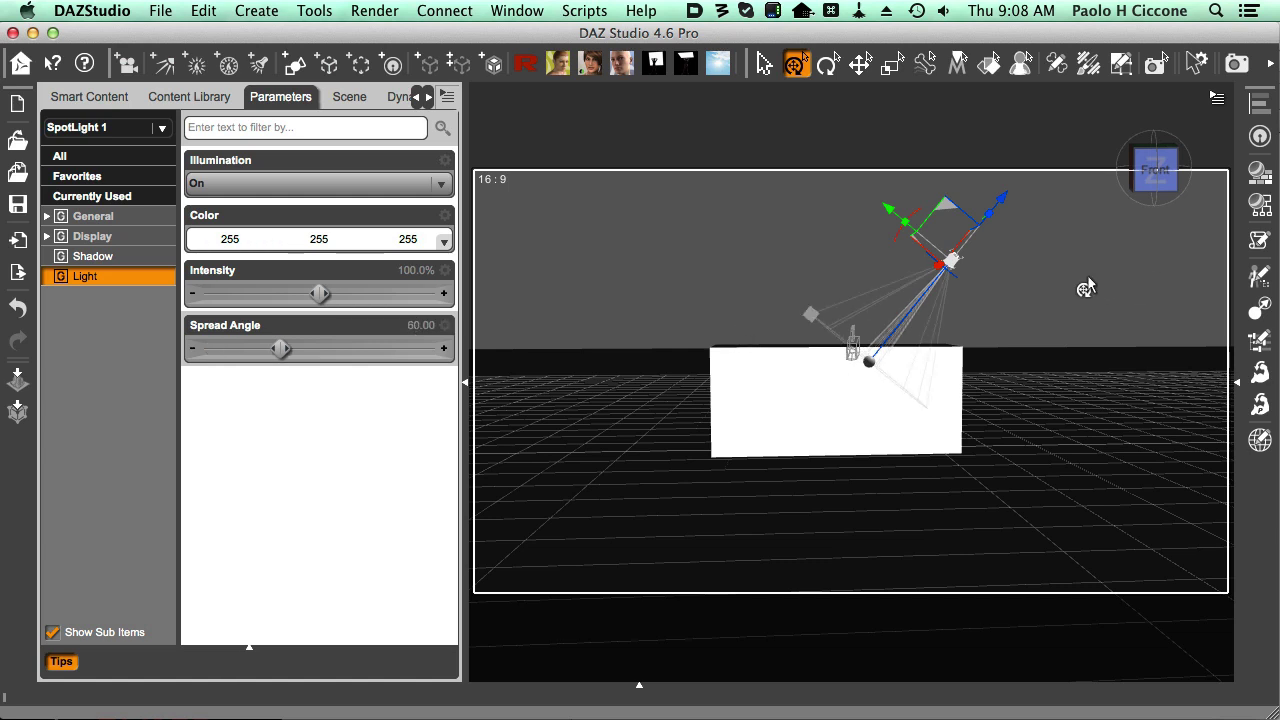
pyautogui.hotkey('ctrl', '1')
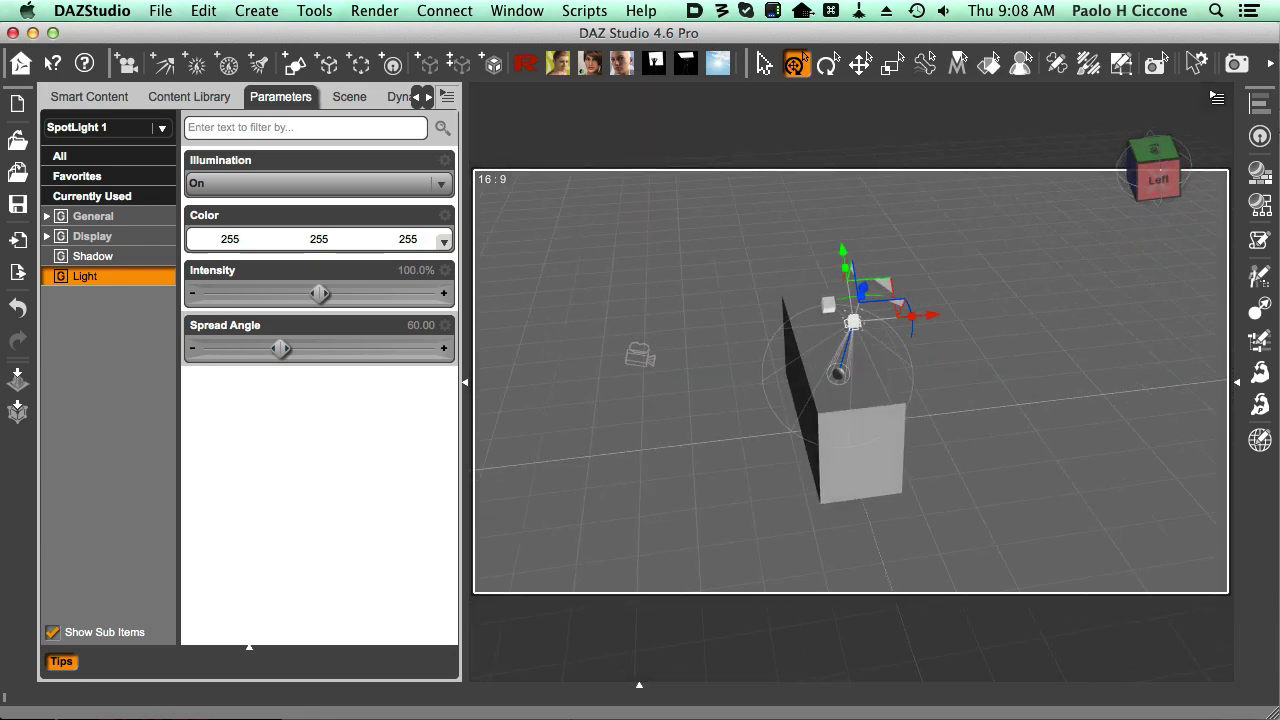
pyautogui.hotkey('ctrl', '3')
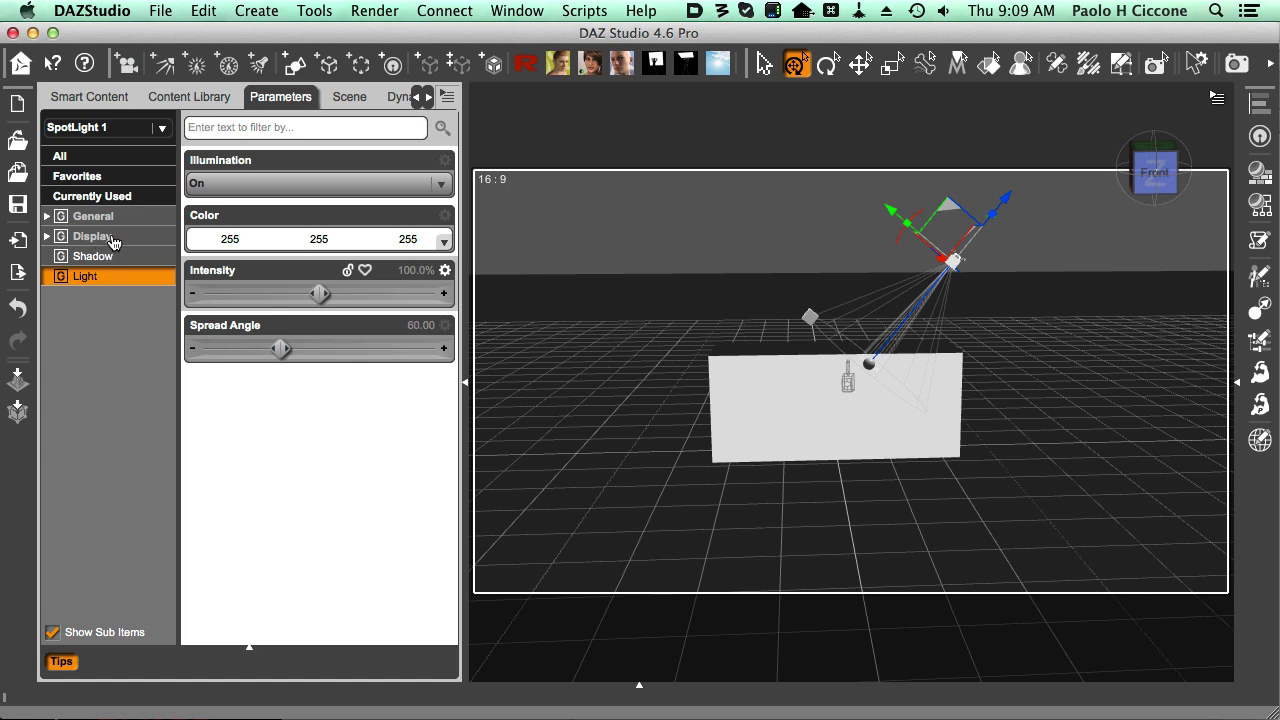
pyautogui.click(110, 238)
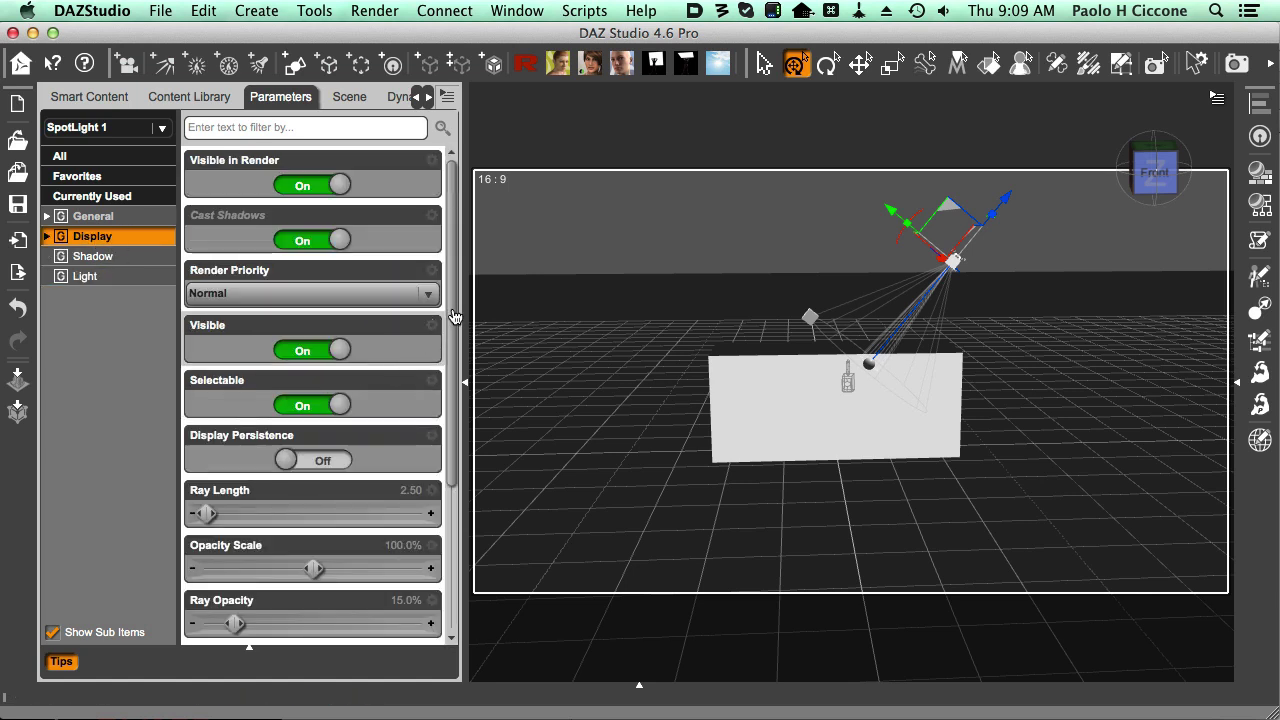
# - Increase SpotLight 1's Ray Length from 2.50 to 5.00
pyautogui.scroll(-5, 415, 330)
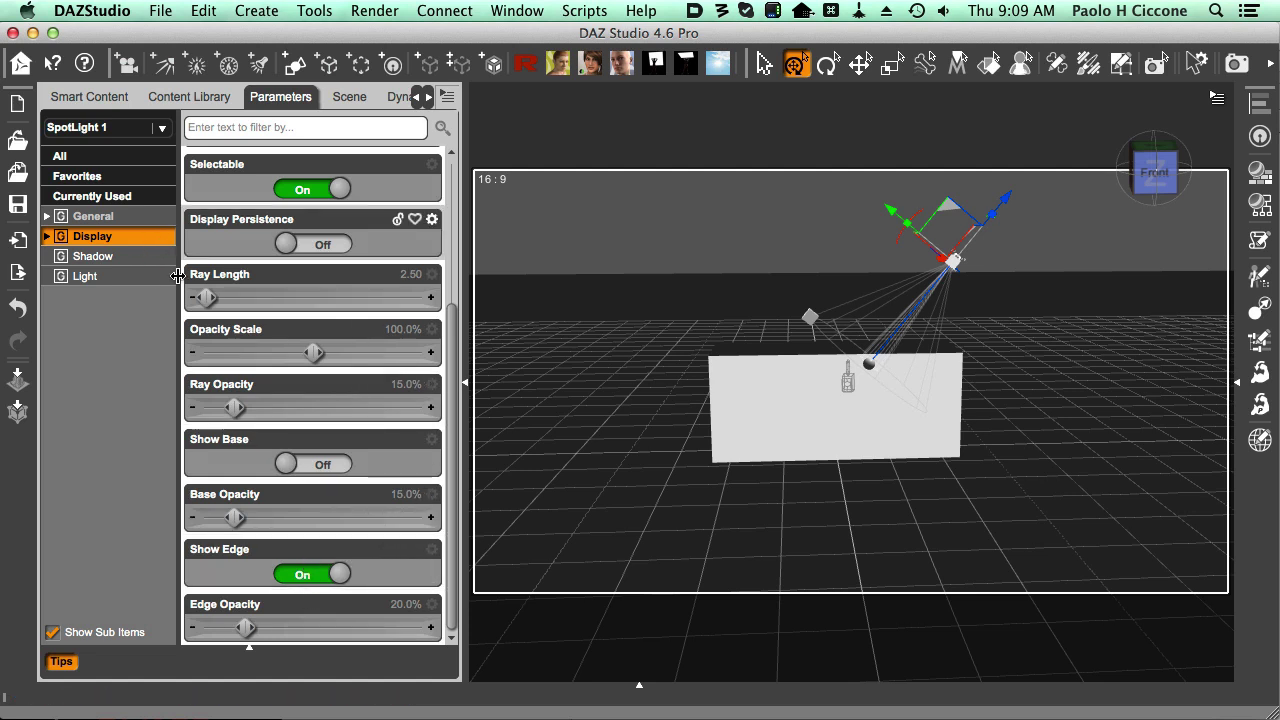
pyautogui.click(432, 304)
pyautogui.click(432, 304)
pyautogui.click(432, 304)
pyautogui.click(432, 304)
pyautogui.click(432, 304)
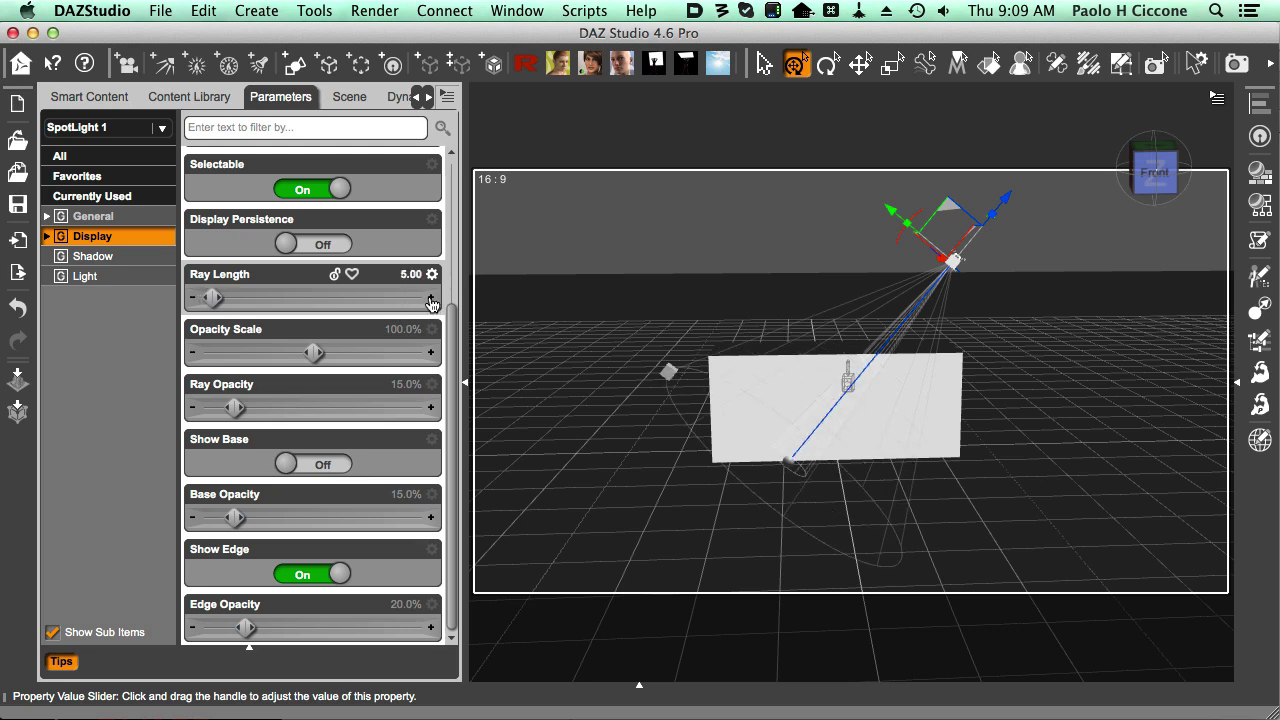
pyautogui.moveTo(1160, 122)
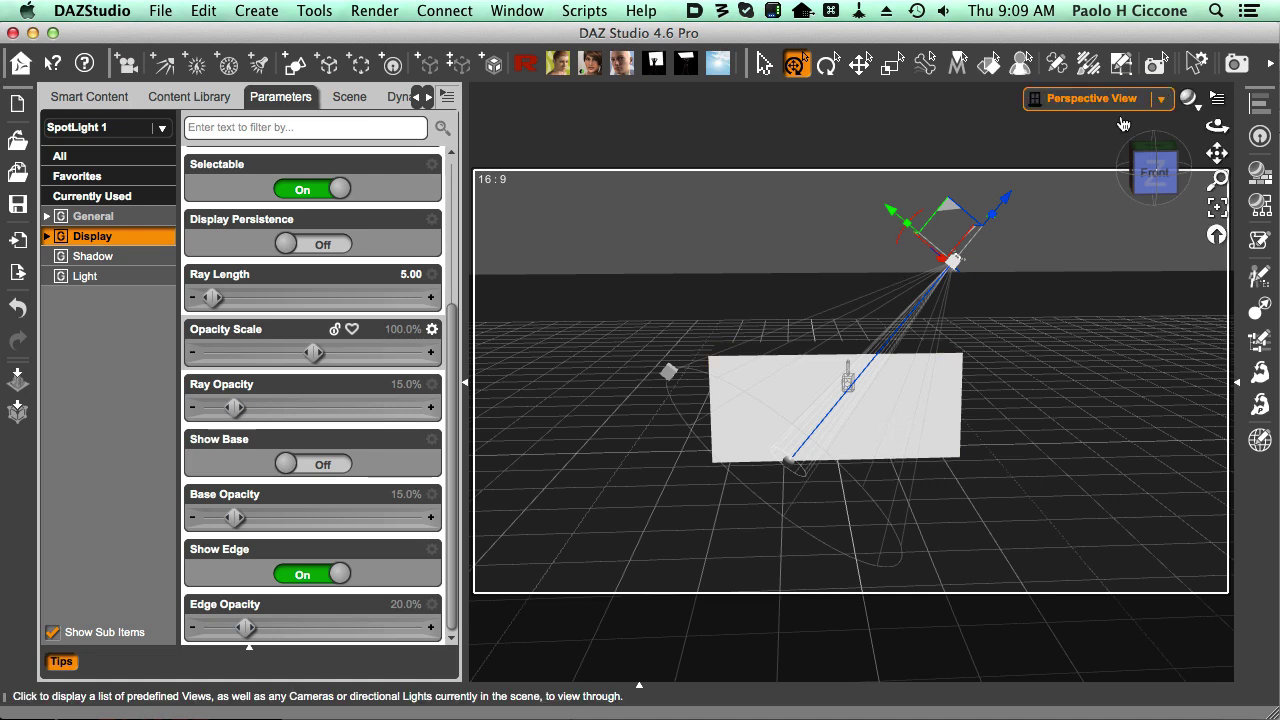
pyautogui.keyDown('alt'); pyautogui.moveTo(1100, 228); pyautogui.dragTo(805, 58); pyautogui.keyUp('alt')
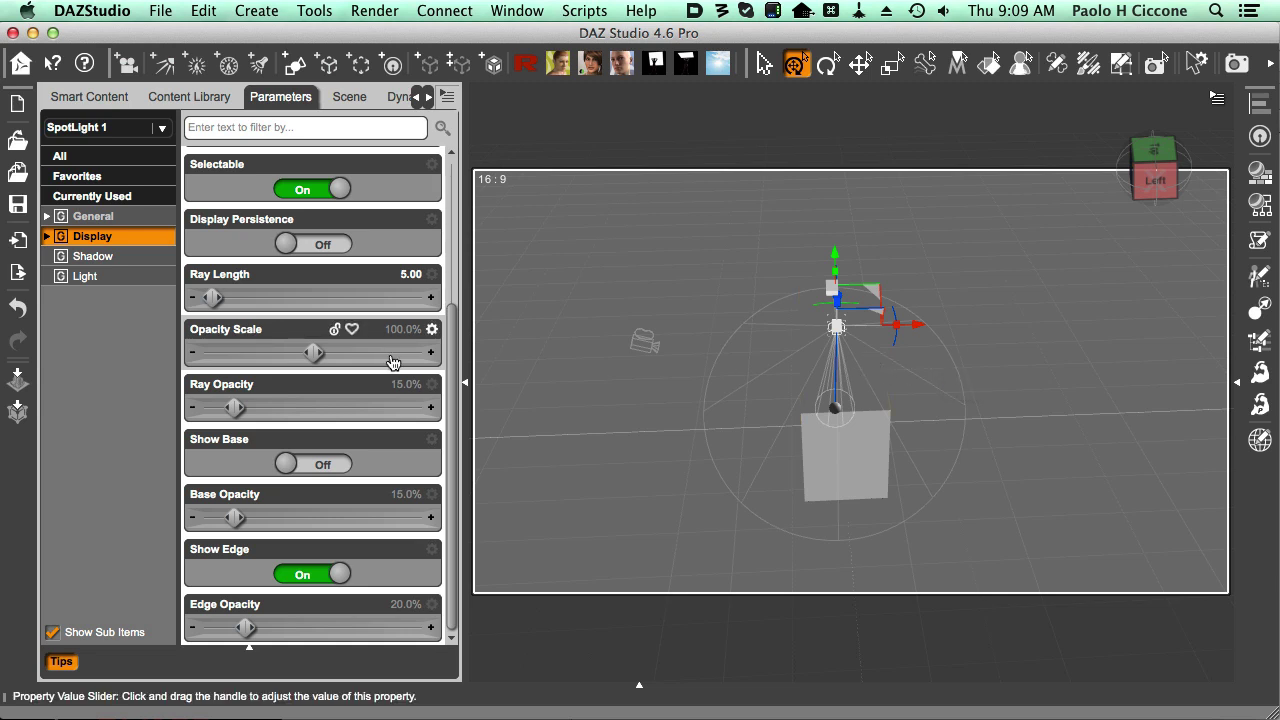
# - Set SpotLight 1's Spread Angle back to 10 in the Light group
pyautogui.click(88, 277)
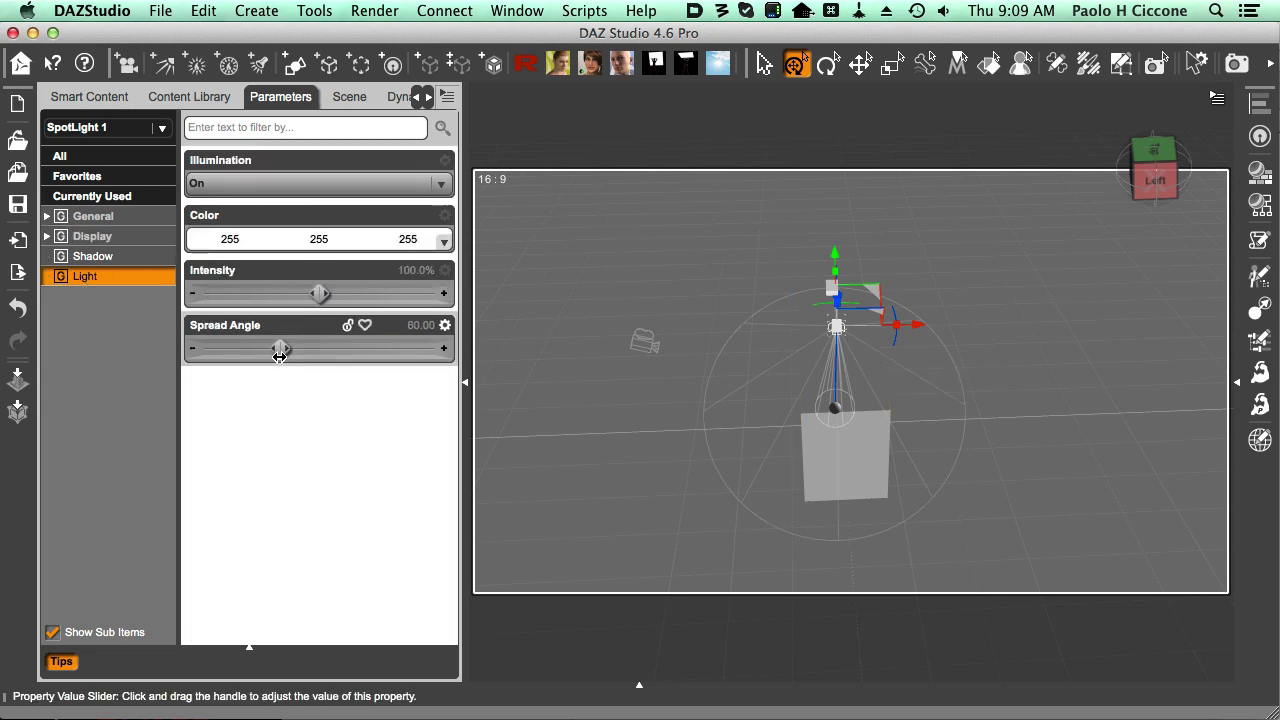
pyautogui.click(418, 326)
pyautogui.write('10')
pyautogui.press('Return')
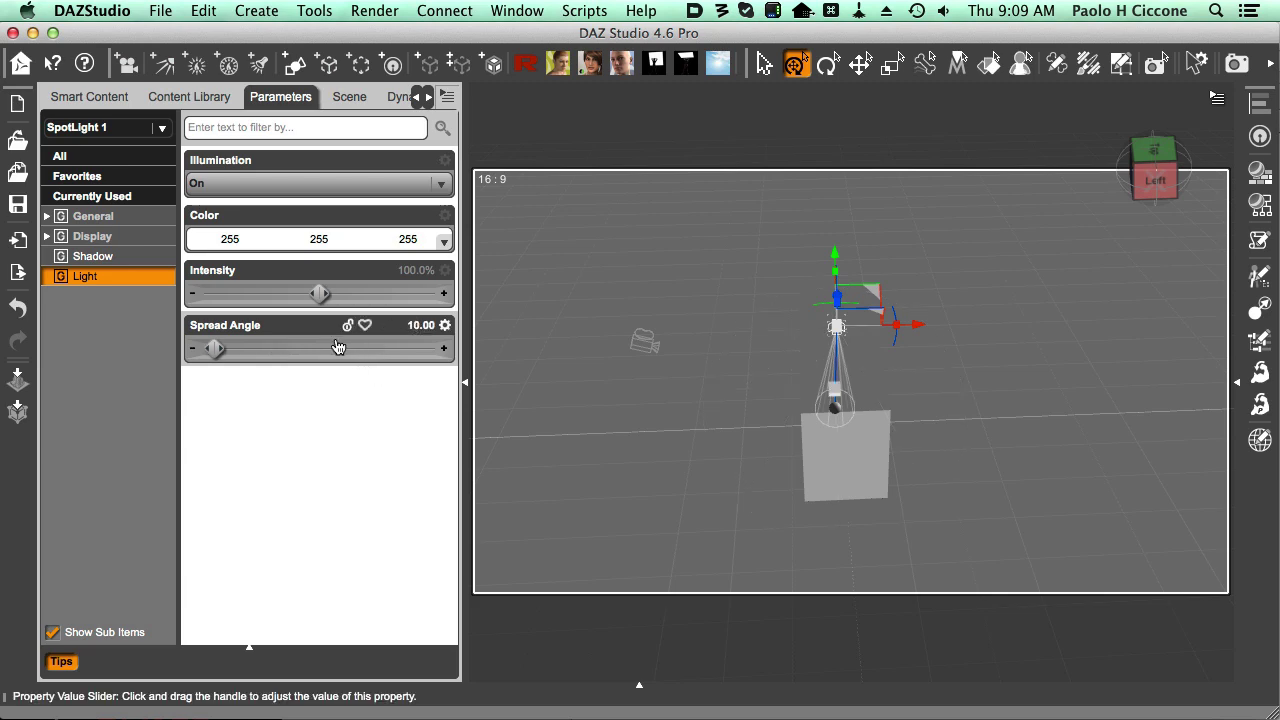
# - Move the spotlight along its Z axis so the narrow beam reaches the floor
pyautogui.keyDown('alt'); pyautogui.moveTo(689, 414); pyautogui.dragTo(566, 403); pyautogui.keyUp('alt')
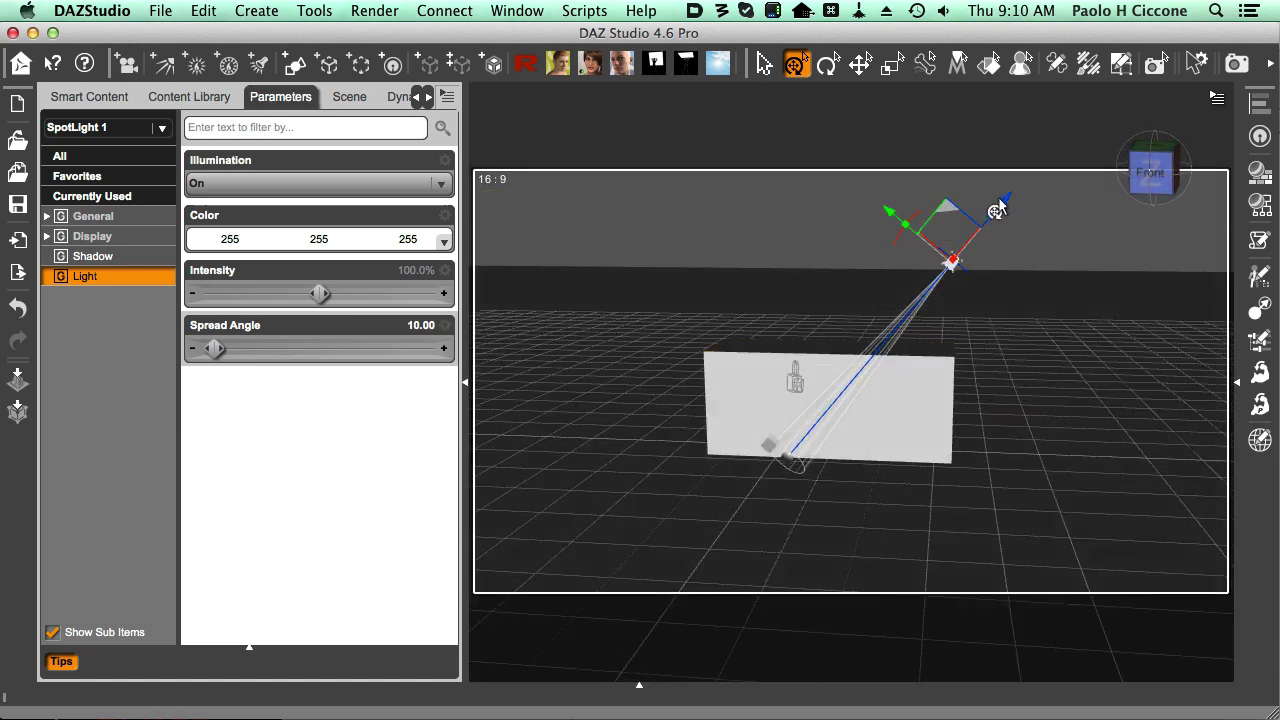
pyautogui.moveTo(1003, 202)
pyautogui.mouseDown()
pyautogui.moveTo(997, 216)
pyautogui.moveTo(1006, 206)
pyautogui.mouseUp()
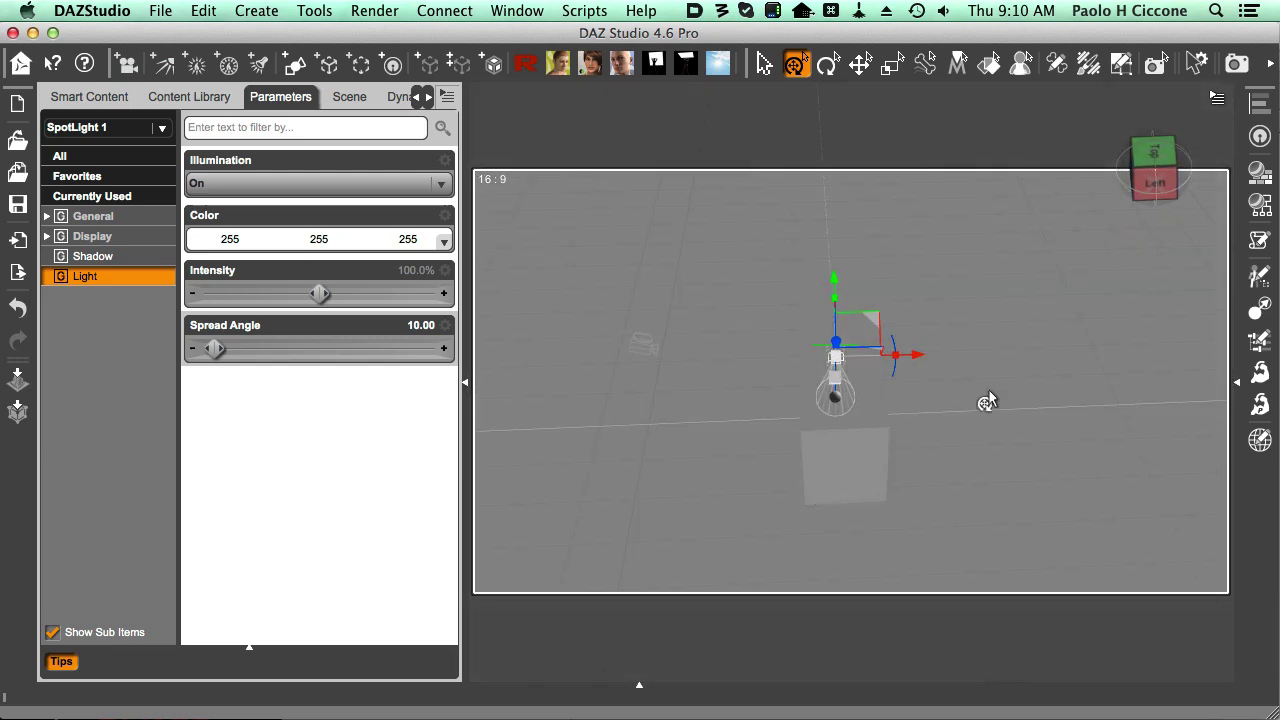
pyautogui.moveTo(1023, 377); pyautogui.dragTo(890, 414)
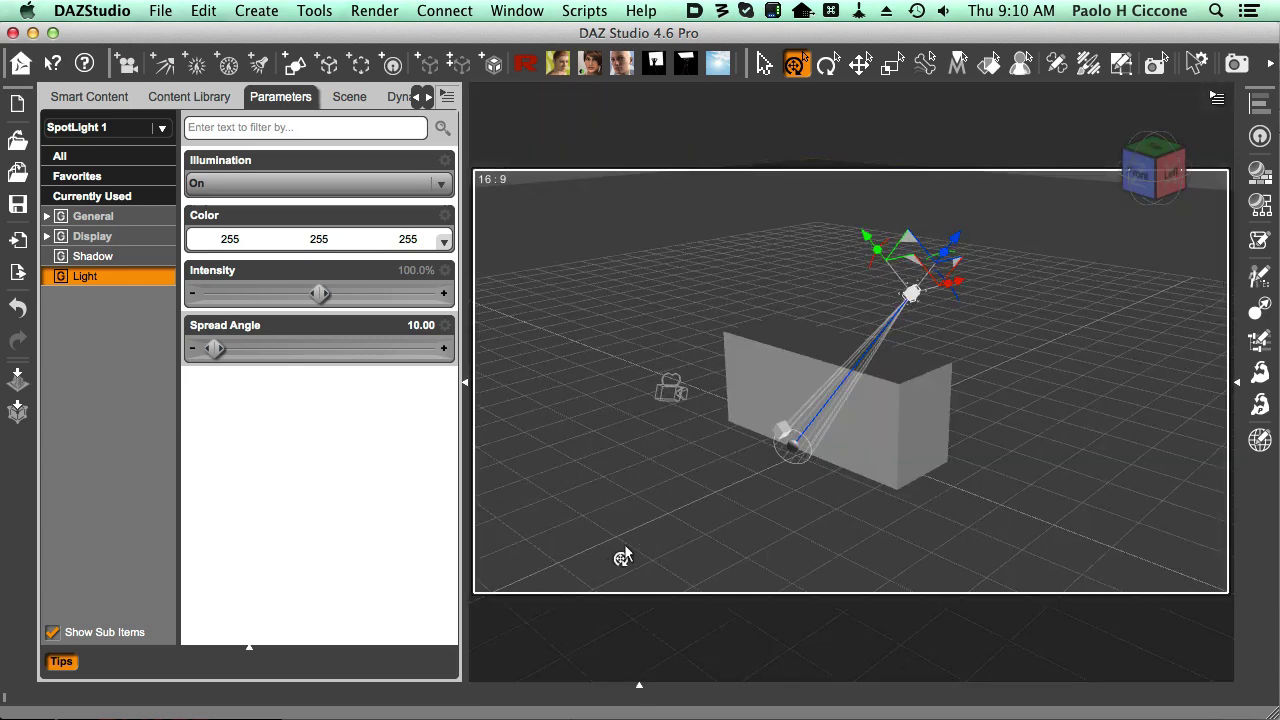
pyautogui.moveTo(622, 557); pyautogui.dragTo(790, 410)
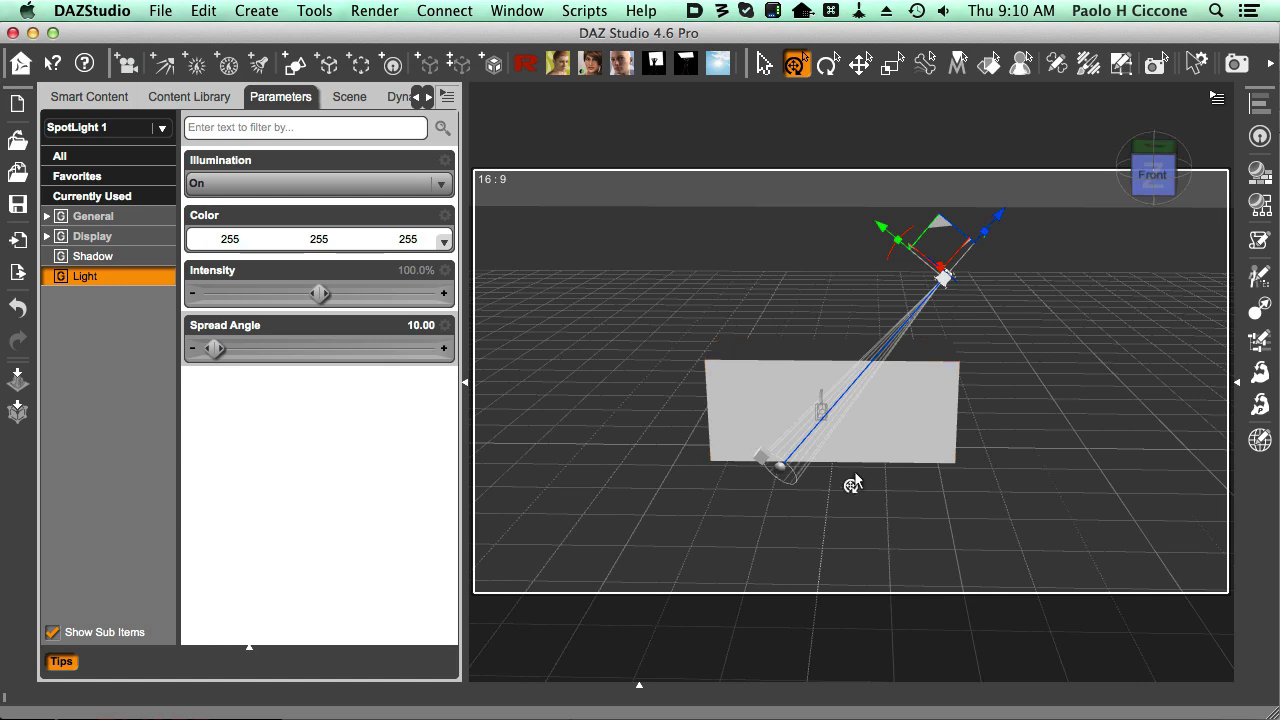
# - Switch the viewport to the Default Camera and zoom out until the narrow beam crosses the frame
pyautogui.click(1170, 101)
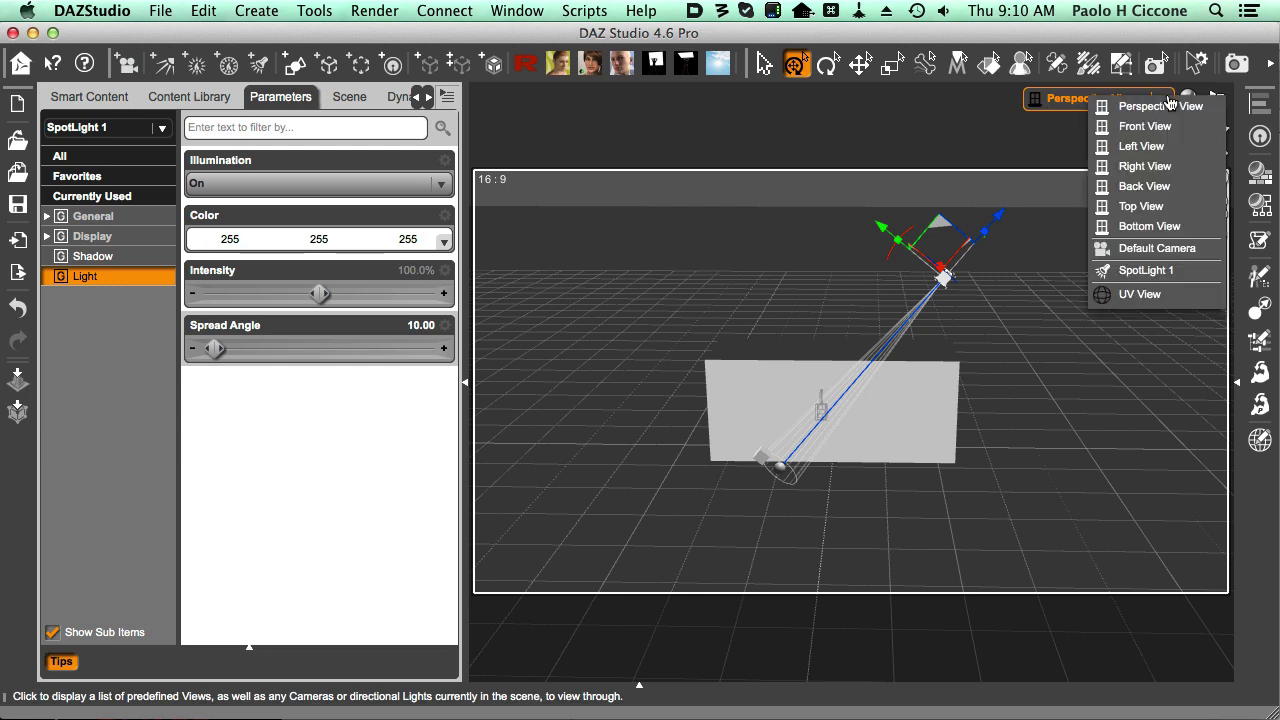
pyautogui.click(1164, 251)
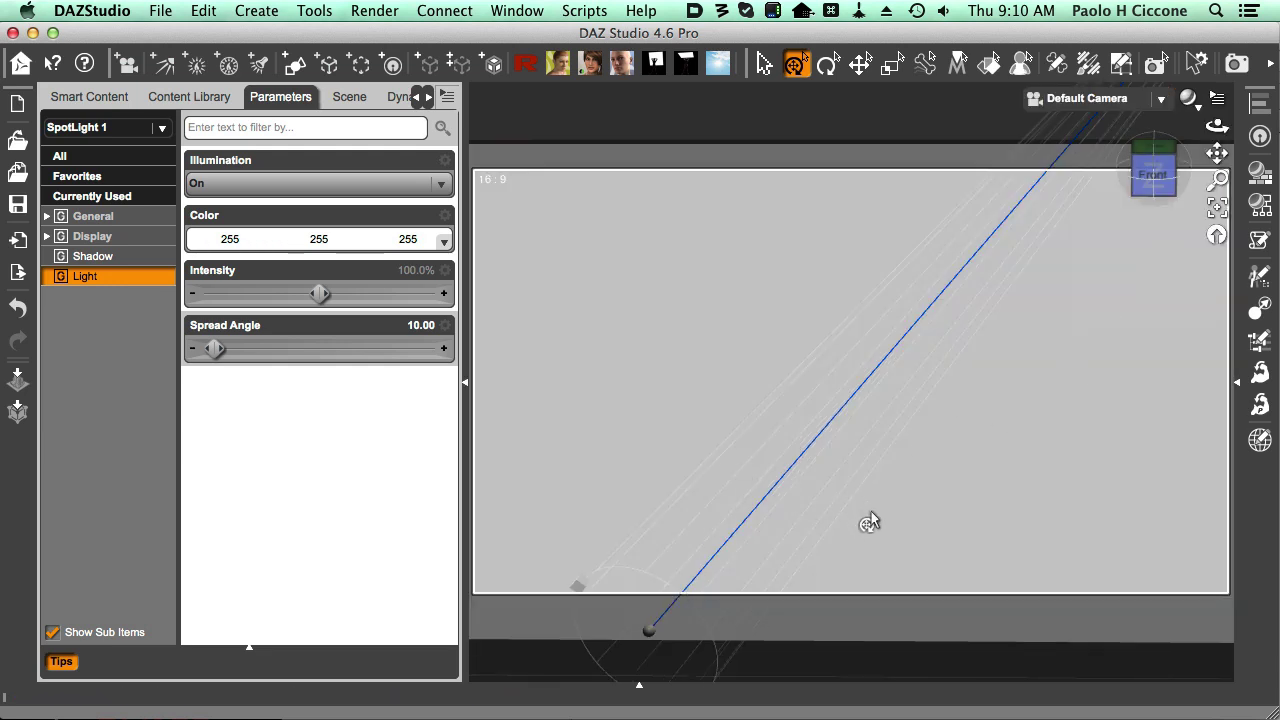
pyautogui.scroll(-2, 871, 521)
pyautogui.scroll(-2, 871, 521)
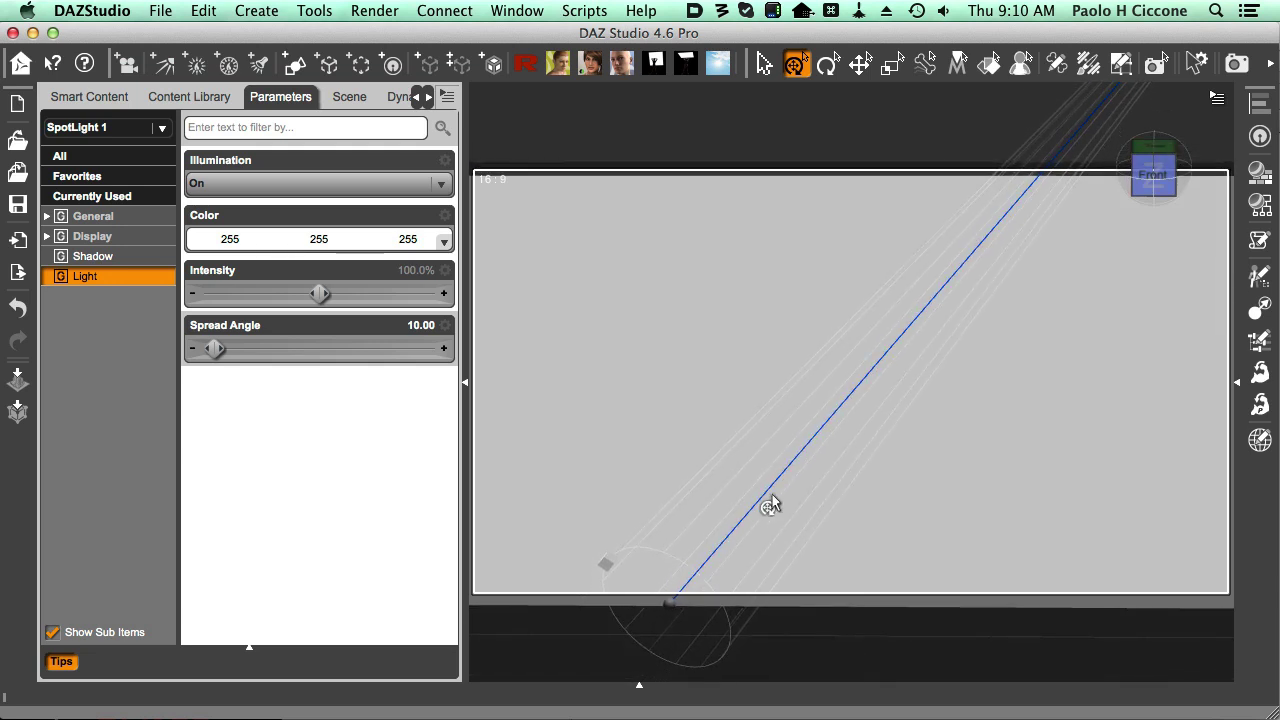
pyautogui.scroll(-3, 830, 546)
pyautogui.scroll(-2, 850, 557)
pyautogui.moveTo(1135, 147)
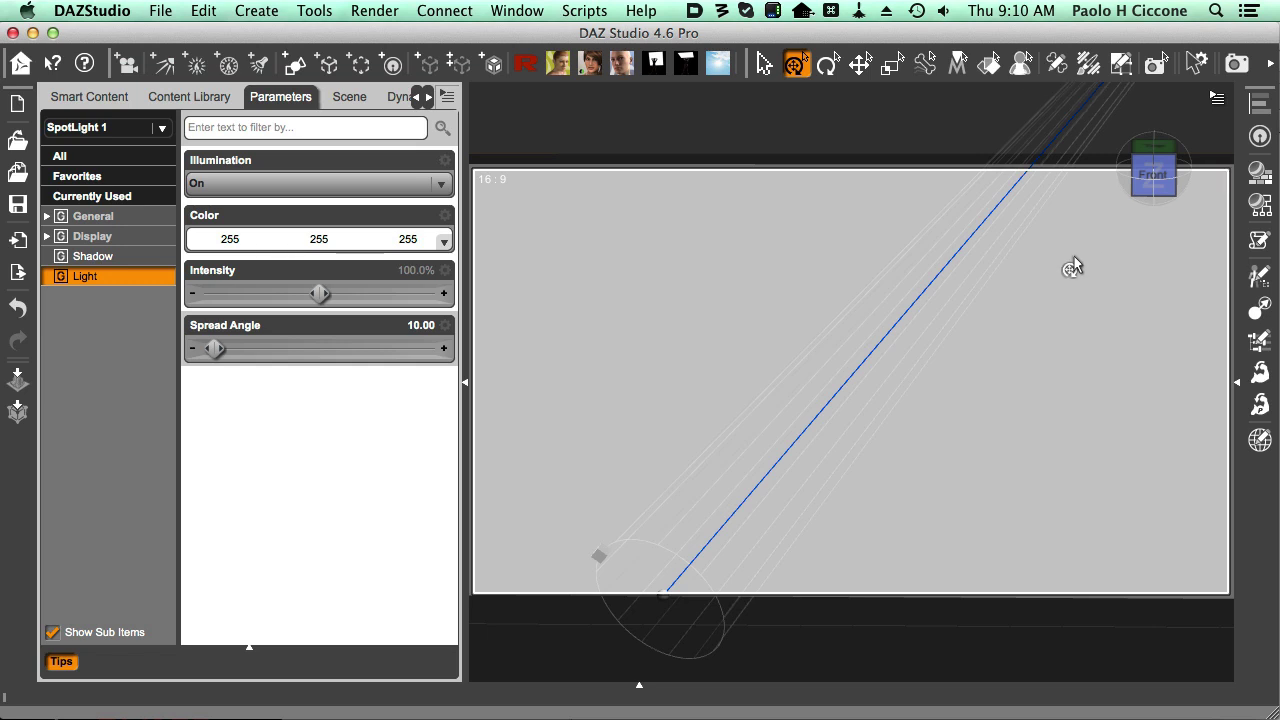
# - In Reality, check SpotLight 1's Cone angle on the Lights page, then show the cube and plane materials
pyautogui.click(524, 63)
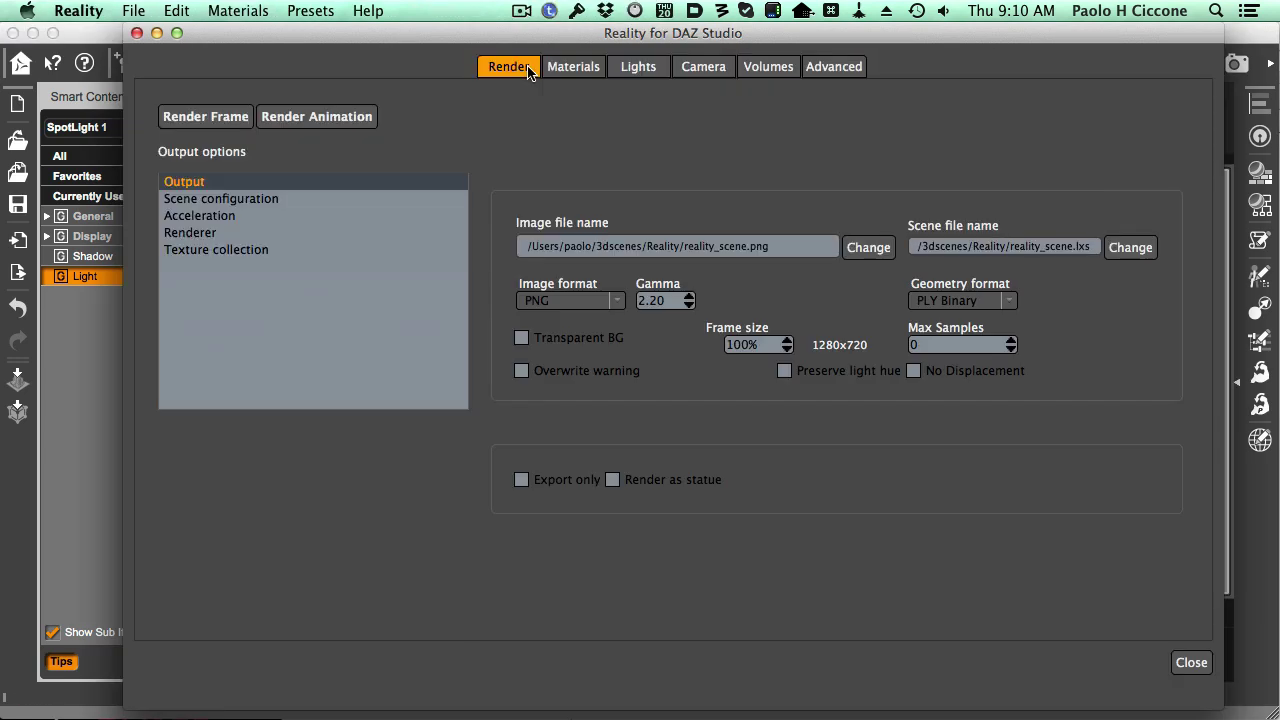
pyautogui.click(633, 68)
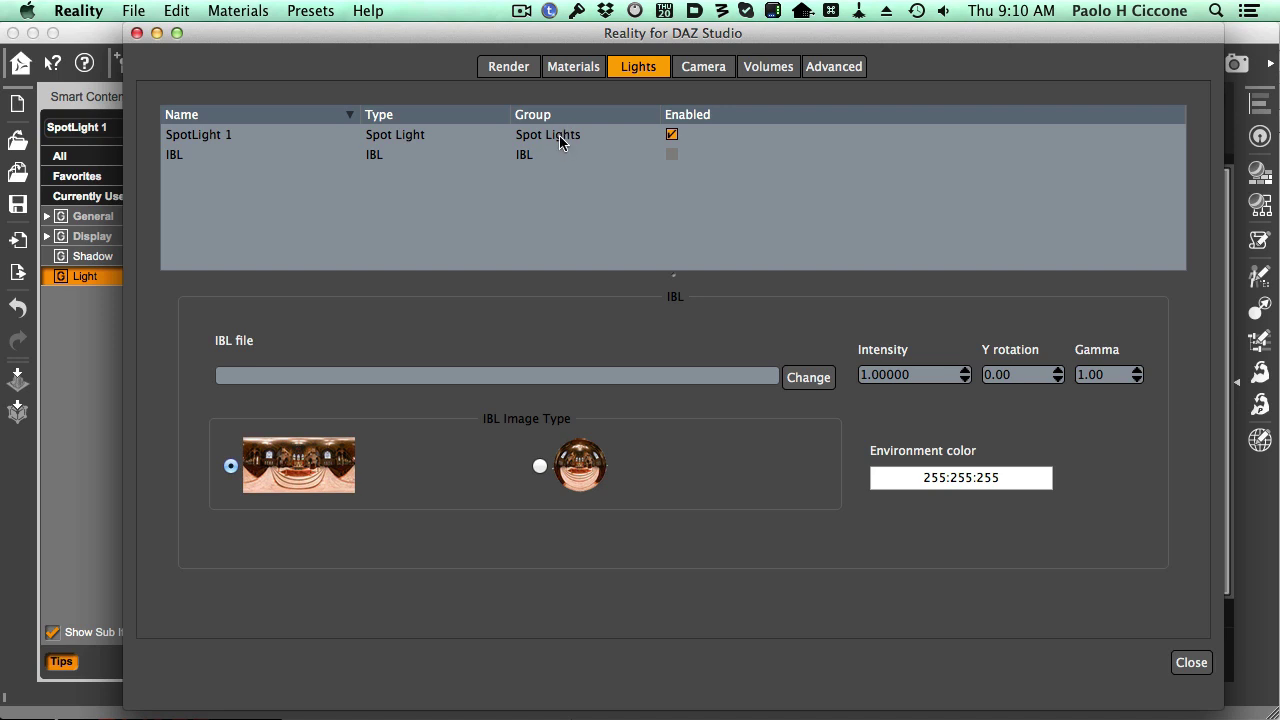
pyautogui.click(545, 136)
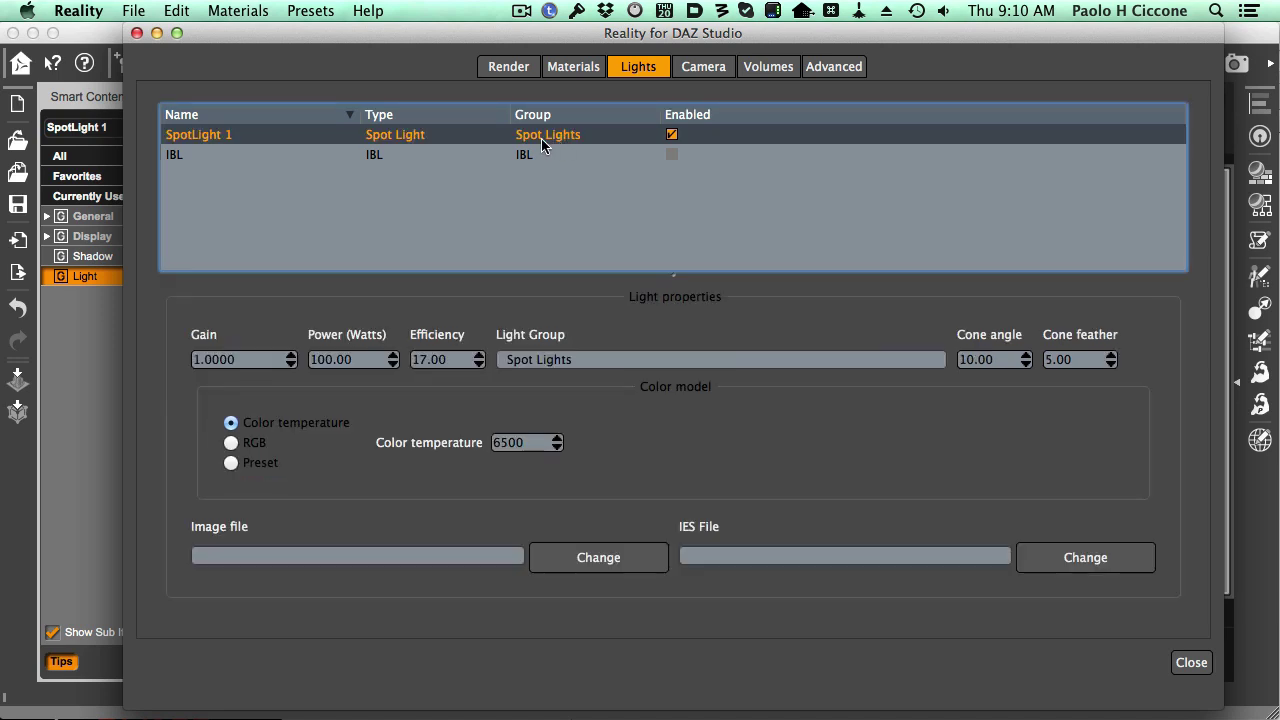
pyautogui.click(995, 362)
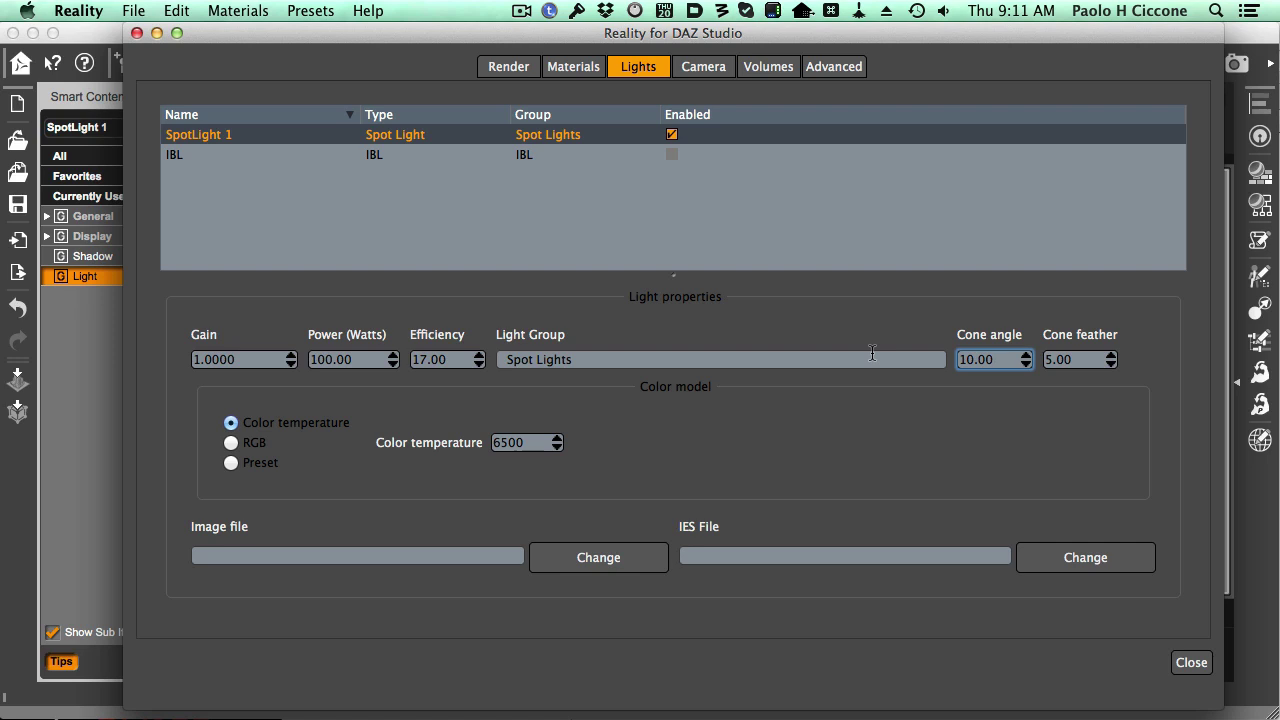
pyautogui.click(570, 69)
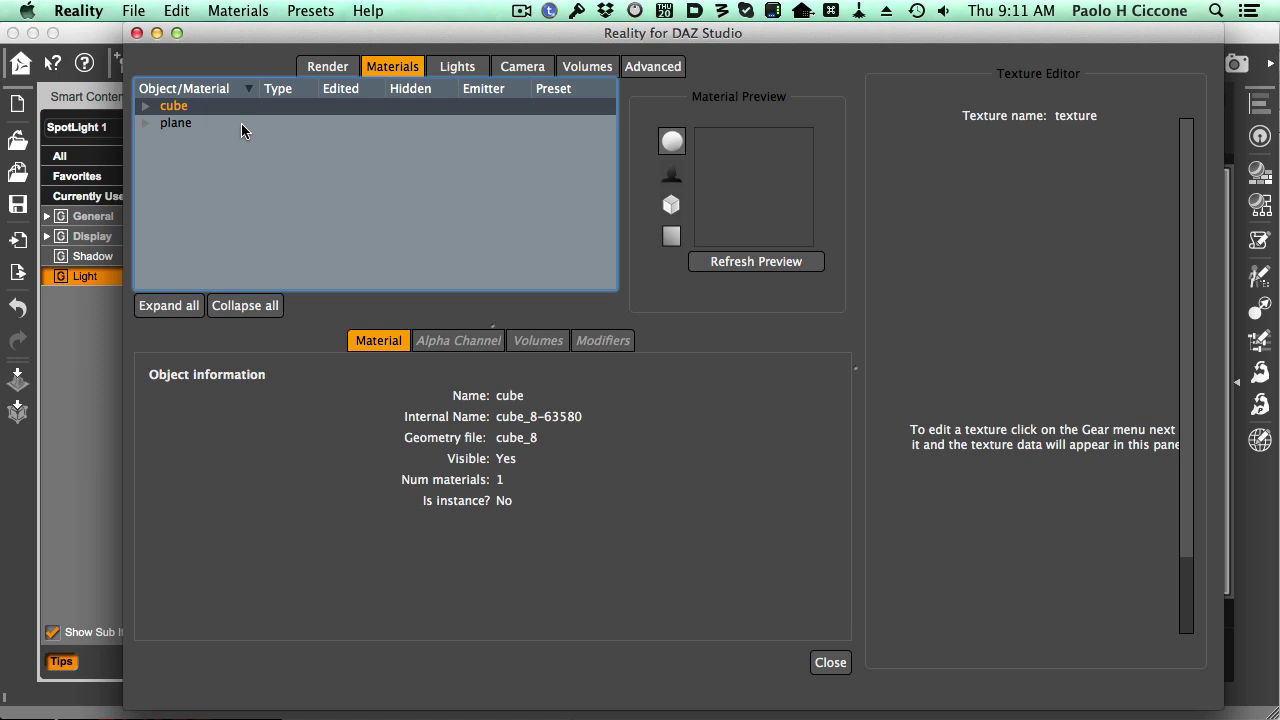
# - Select the plane's Default material and convert it to Matte
pyautogui.click(185, 123)
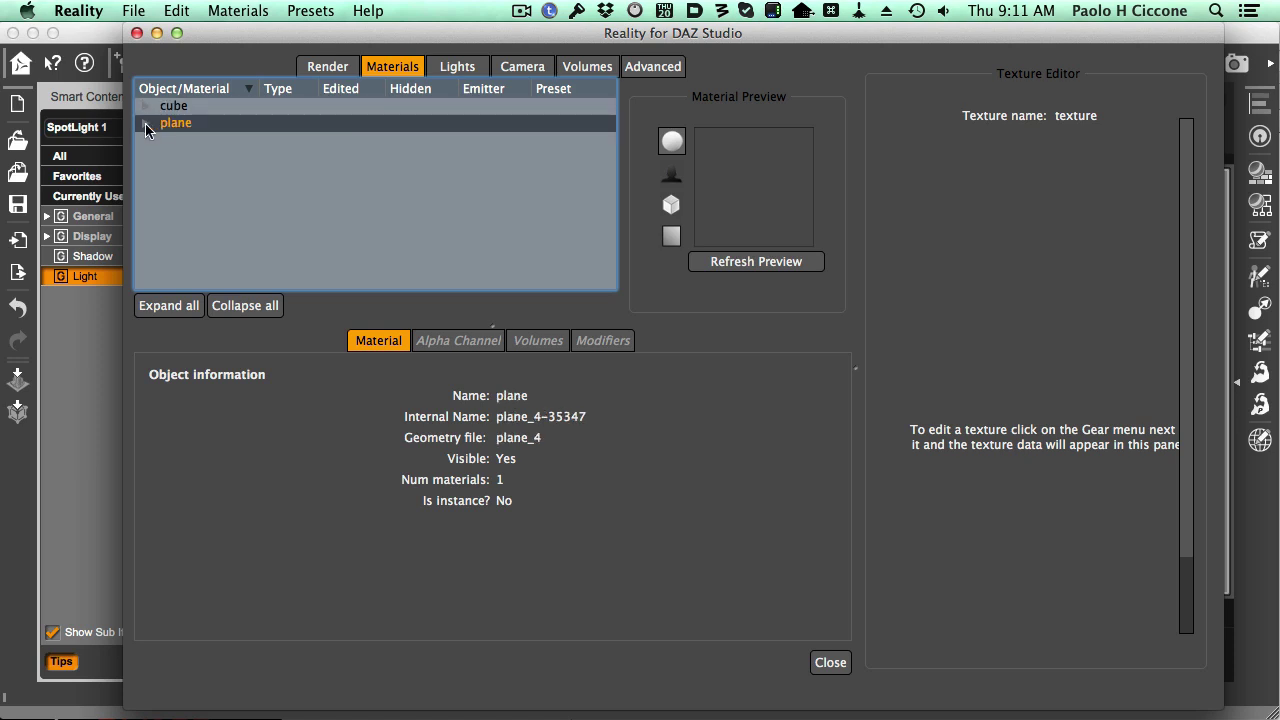
pyautogui.click(145, 123)
pyautogui.click(208, 141)
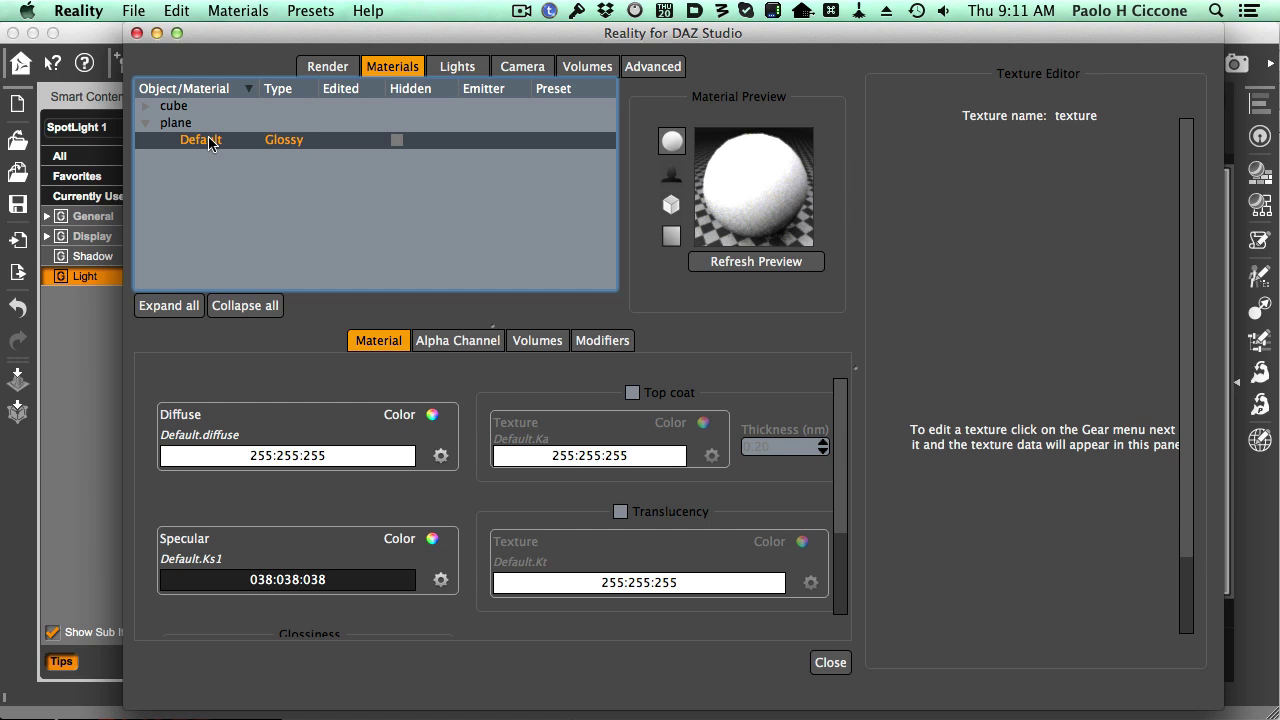
pyautogui.rightClick(236, 140)
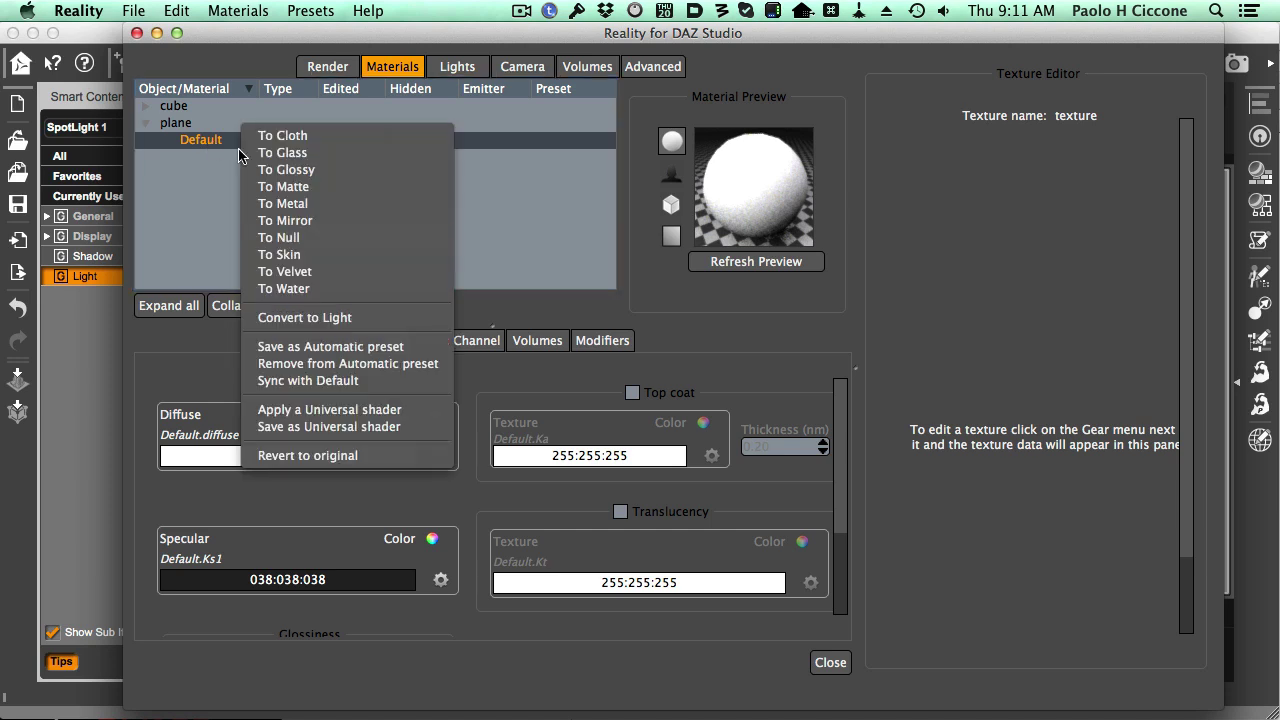
pyautogui.click(328, 187)
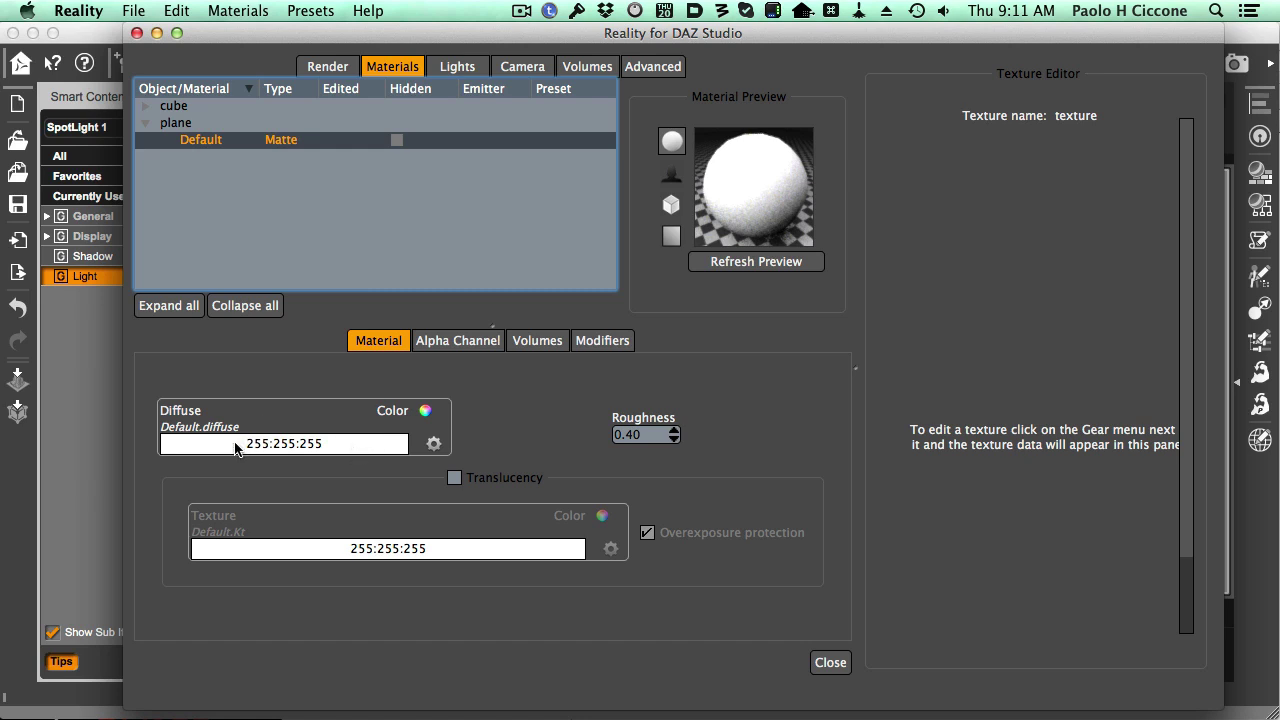
# - Set the plane's diffuse colour to mid-gray 183:183:183
pyautogui.click(235, 448)
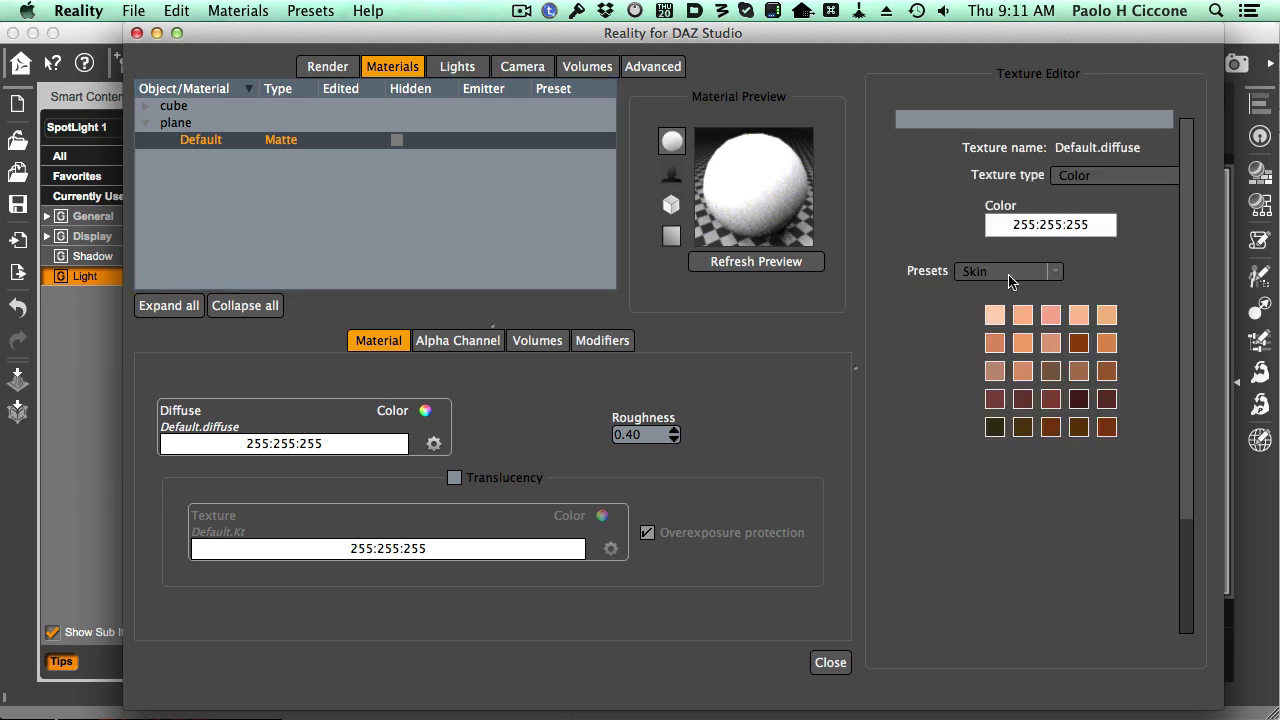
pyautogui.click(1035, 235)
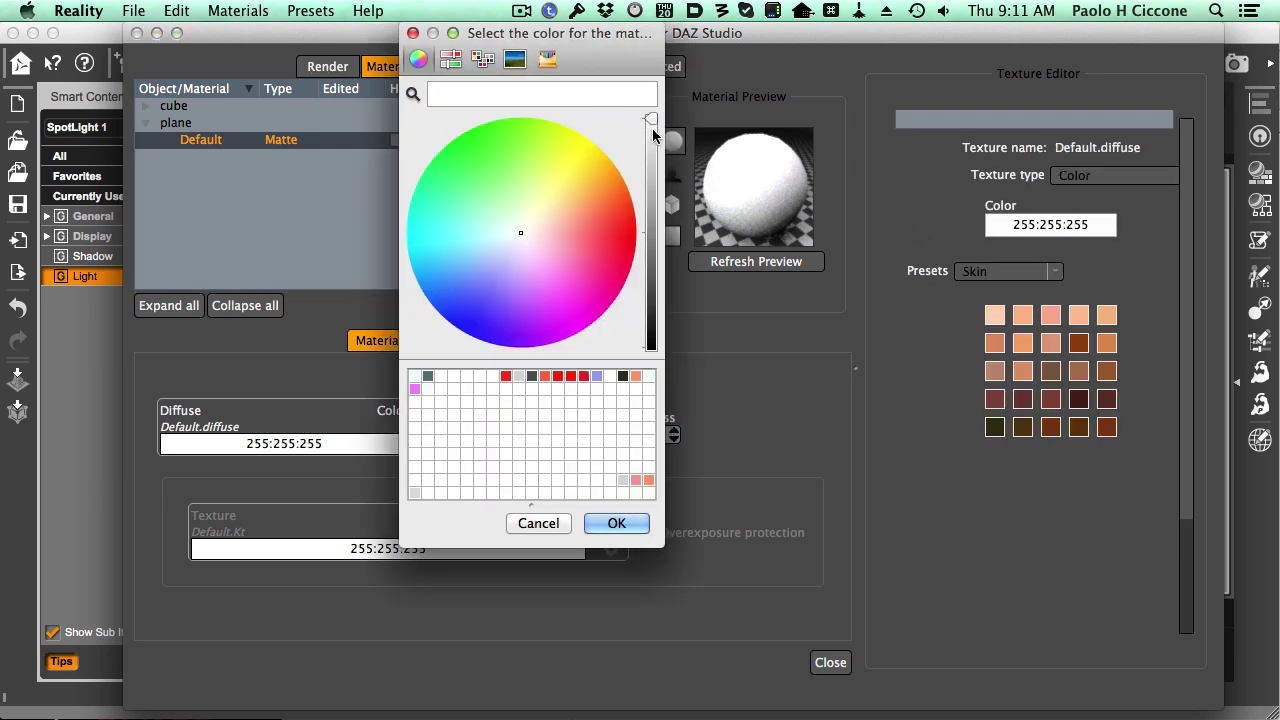
pyautogui.moveTo(651, 119); pyautogui.dragTo(652, 184)
pyautogui.click(451, 60)
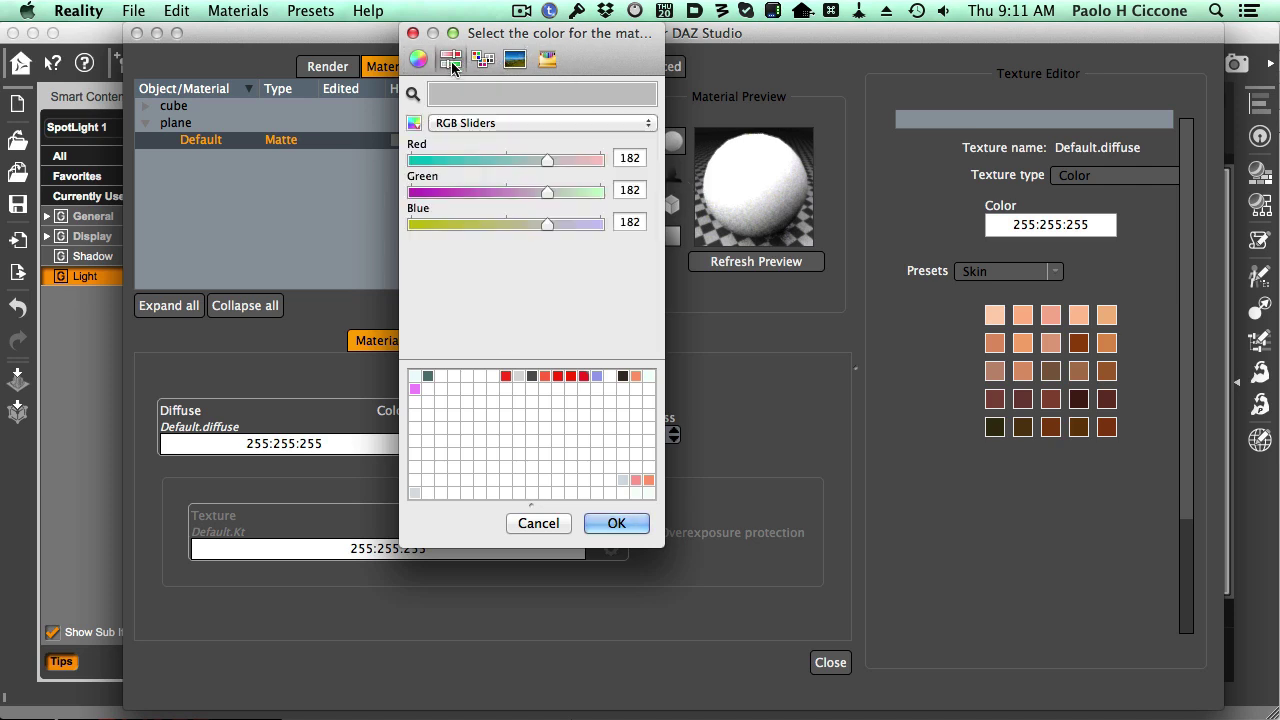
pyautogui.click(632, 157)
pyautogui.click(635, 190)
pyautogui.click(638, 222)
pyautogui.click(418, 60)
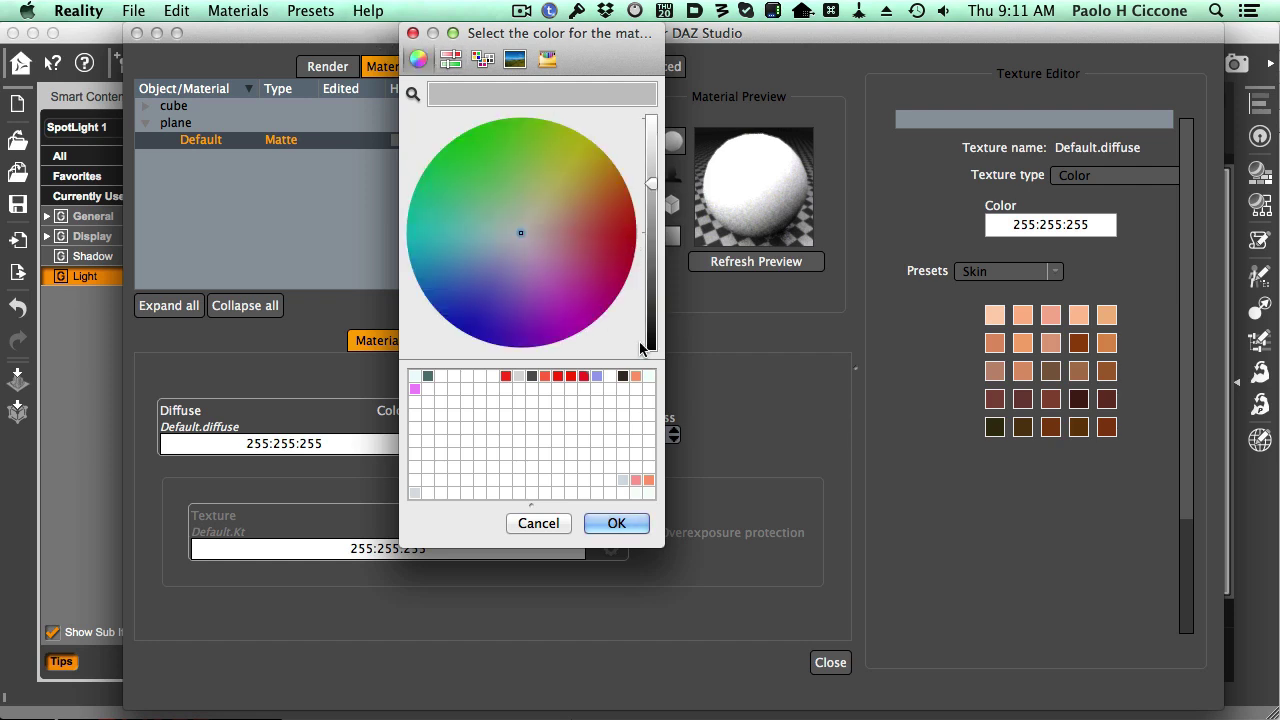
pyautogui.click(616, 524)
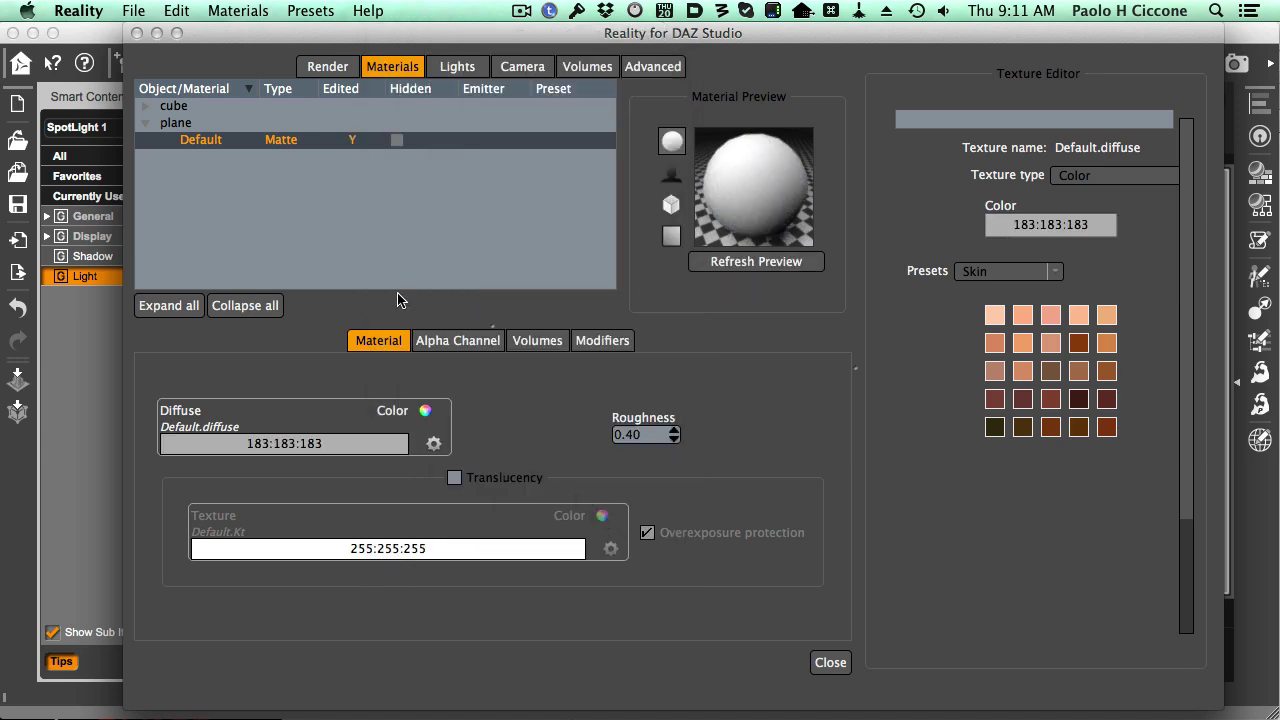
# - Expand the cube and open its Glossy Default material, with 255:255:255 diffuse and 038:038:038 specular
pyautogui.click(147, 106)
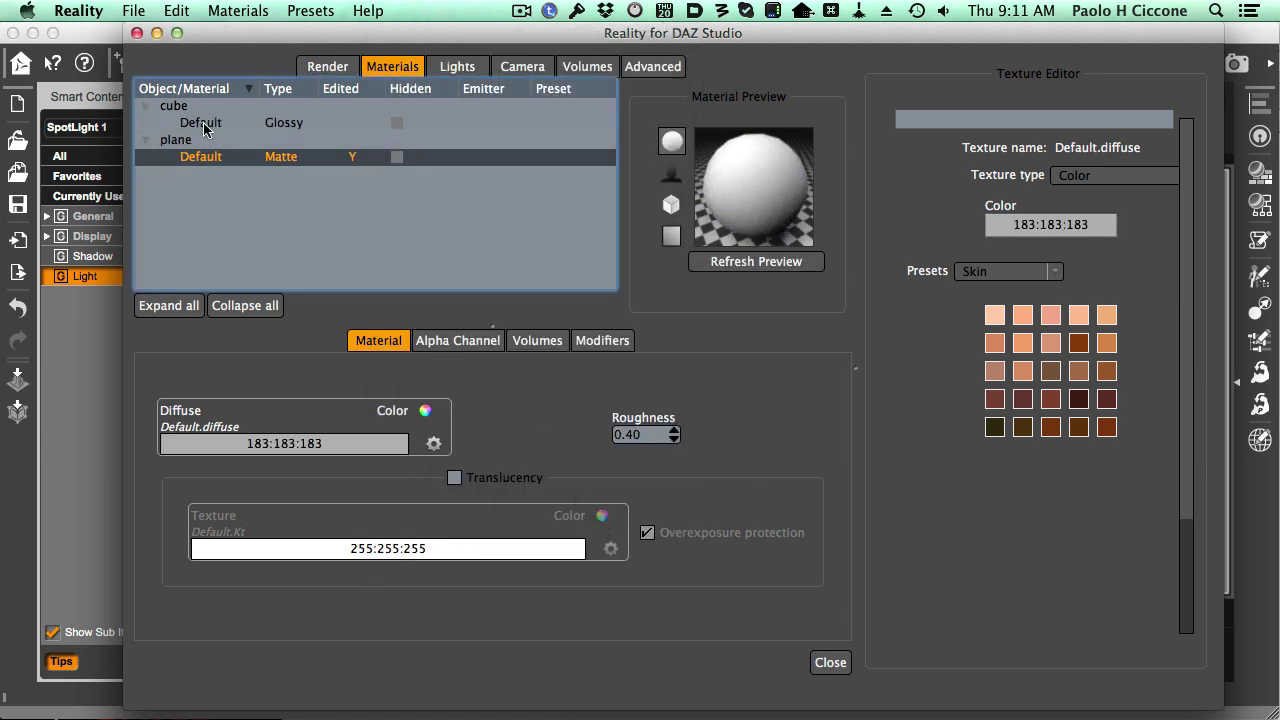
pyautogui.click(201, 123)
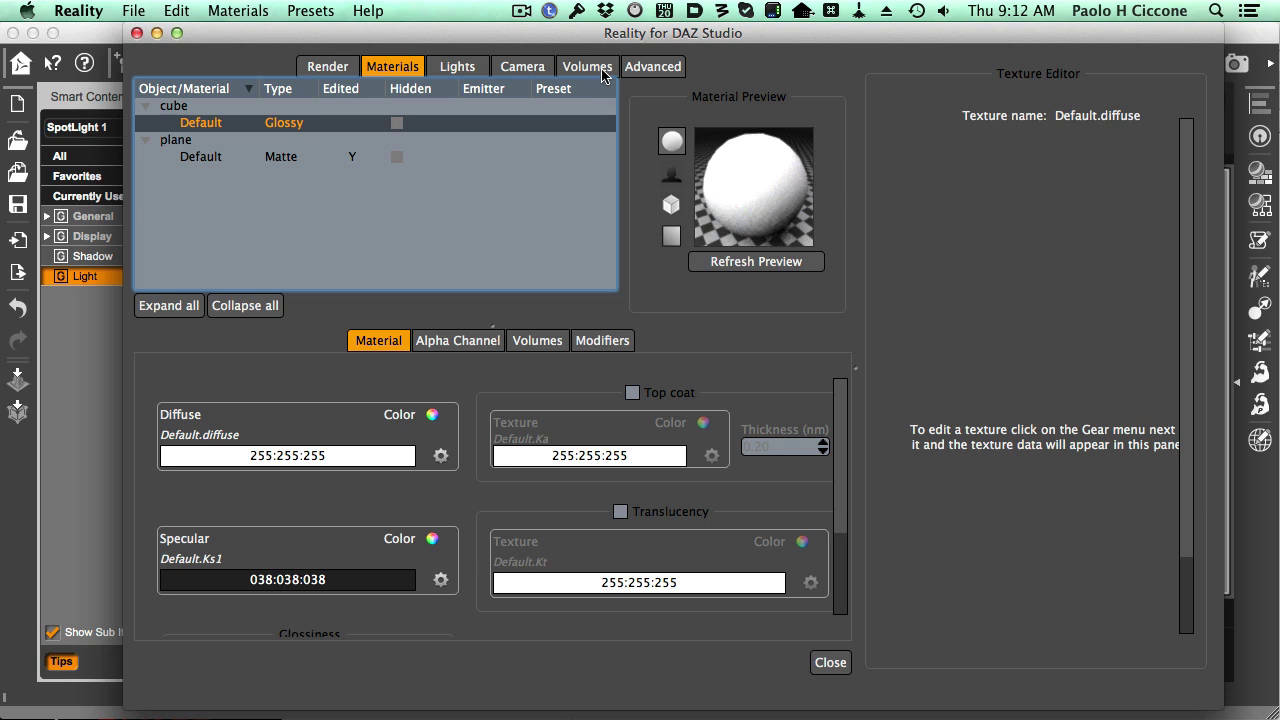
# - Show the Volumes page and select the default clear air volume
pyautogui.click(600, 72)
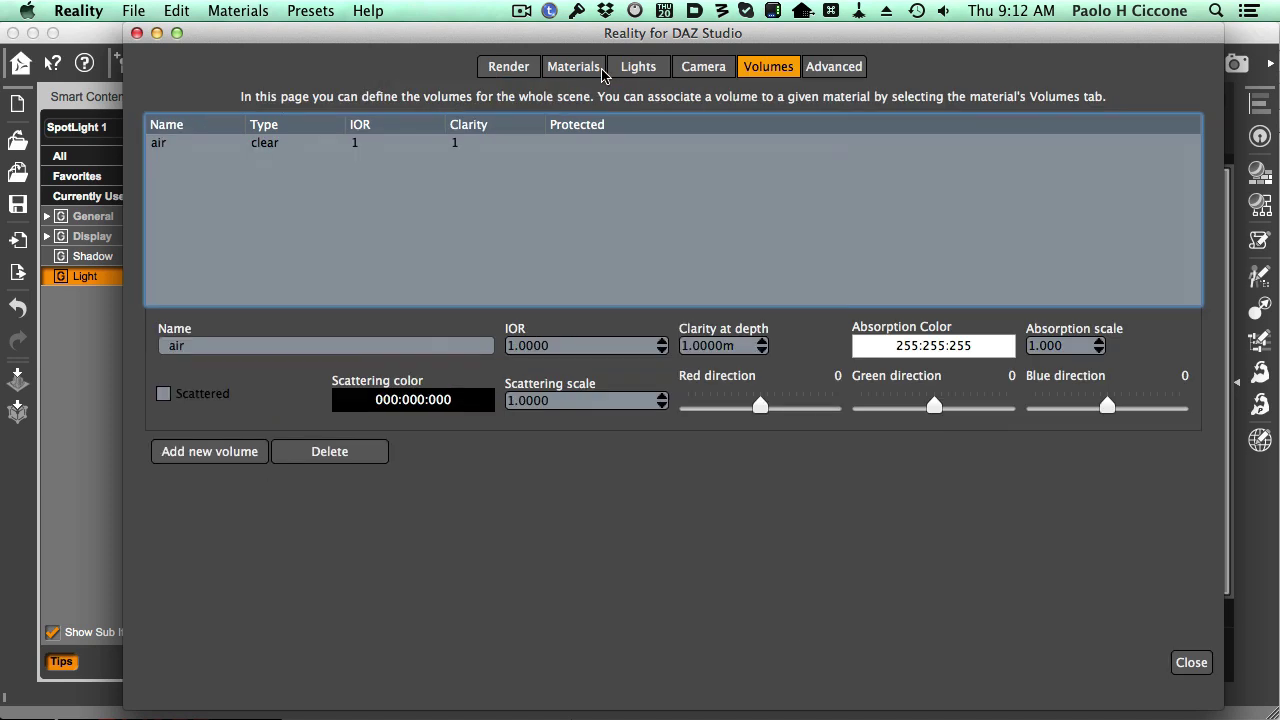
pyautogui.click(275, 148)
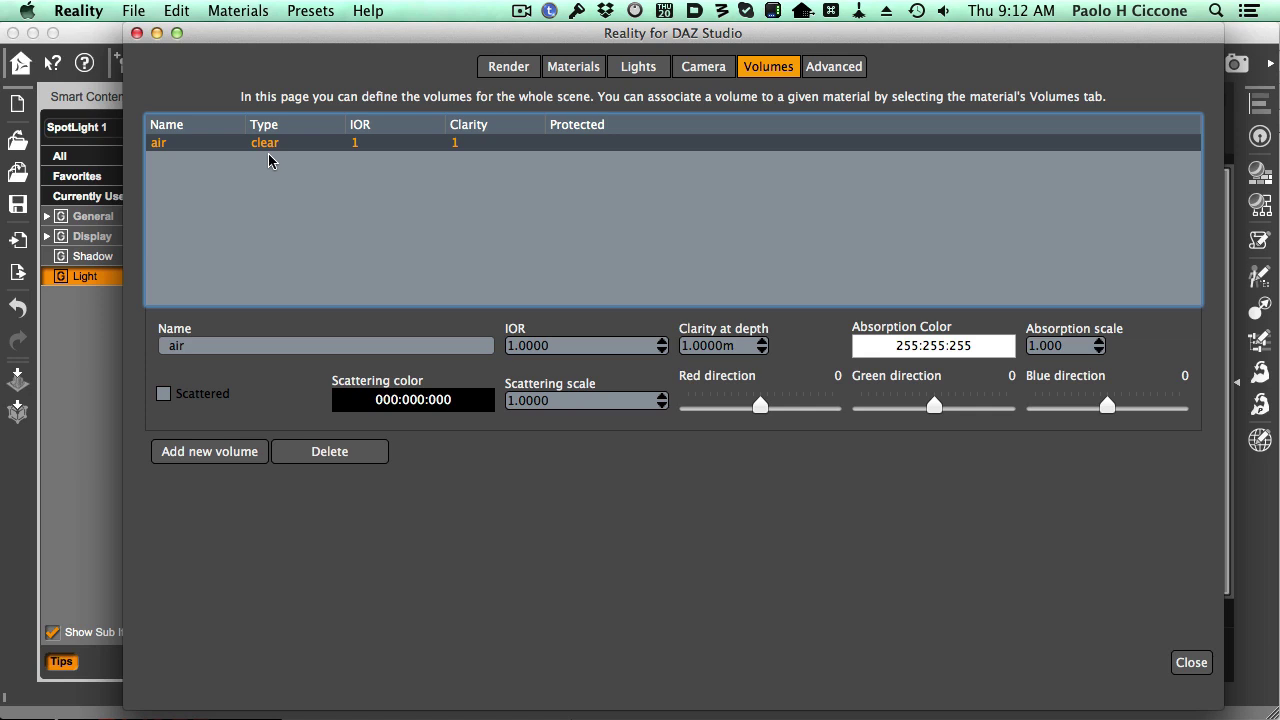
# - Add a new volume named Fog and make it scattered so it becomes homogeneous
pyautogui.click(192, 455)
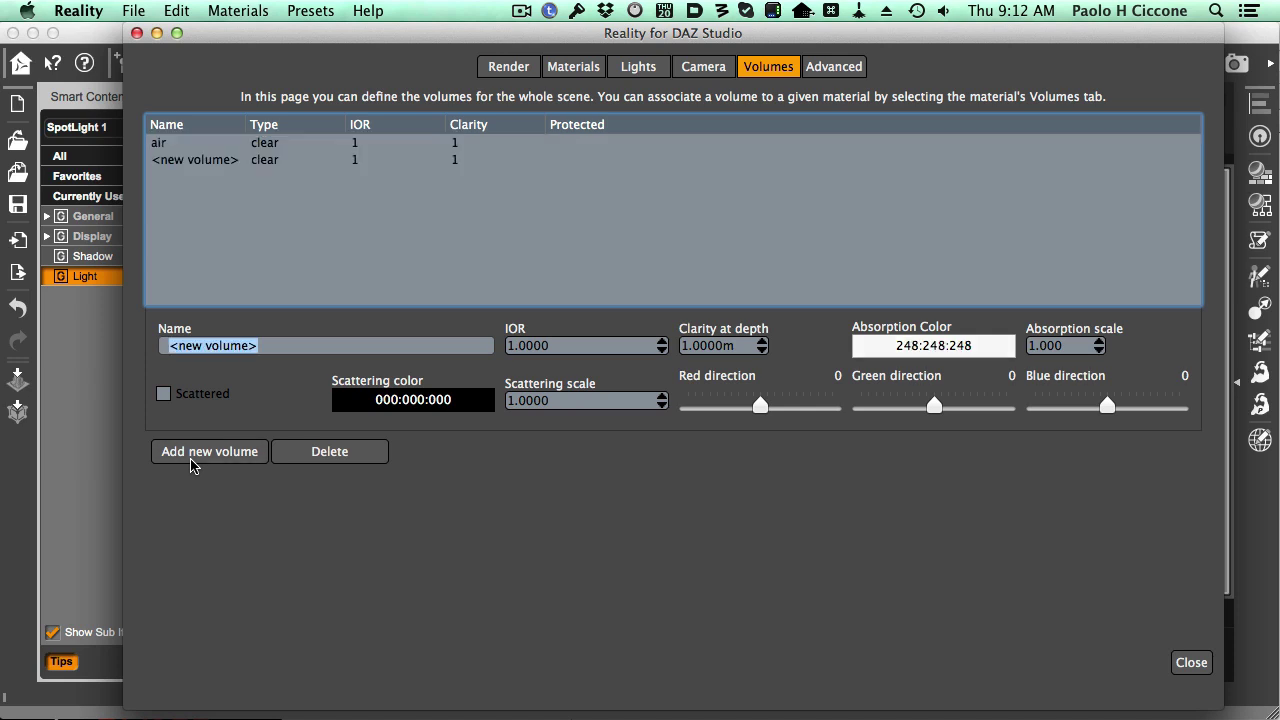
pyautogui.press('Tab')
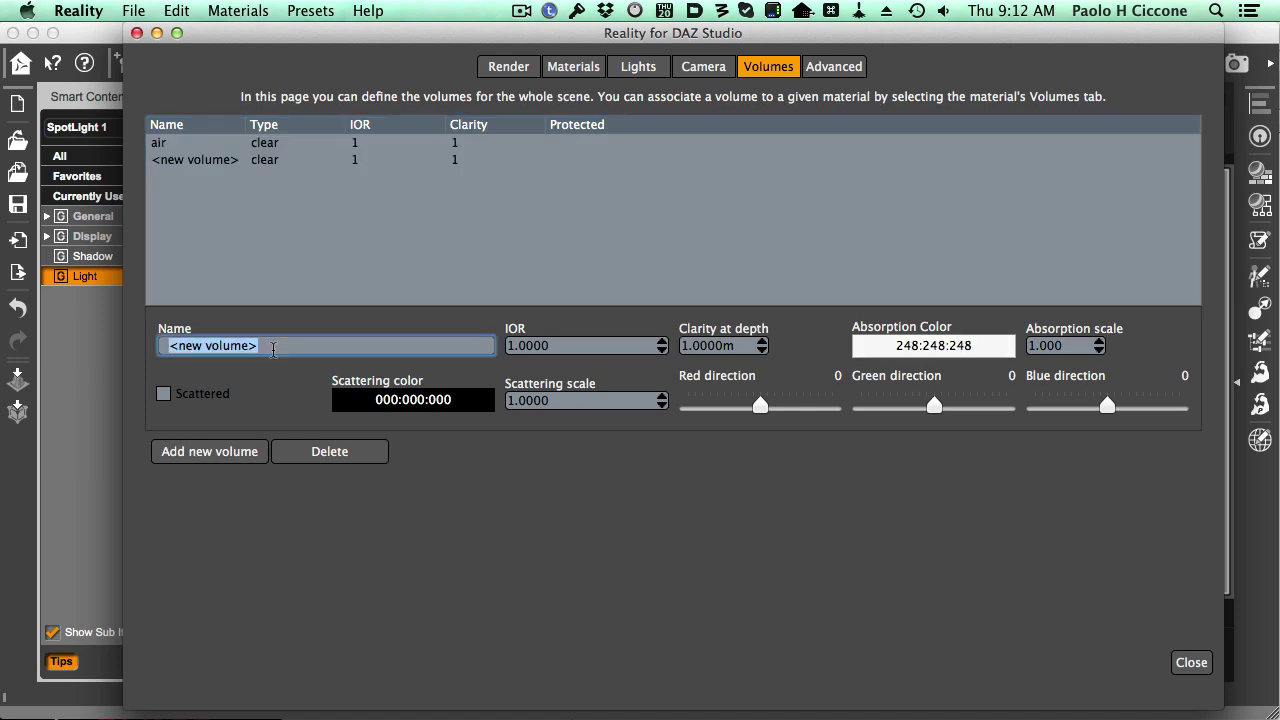
pyautogui.press('BackSpace')
pyautogui.write('Fog')
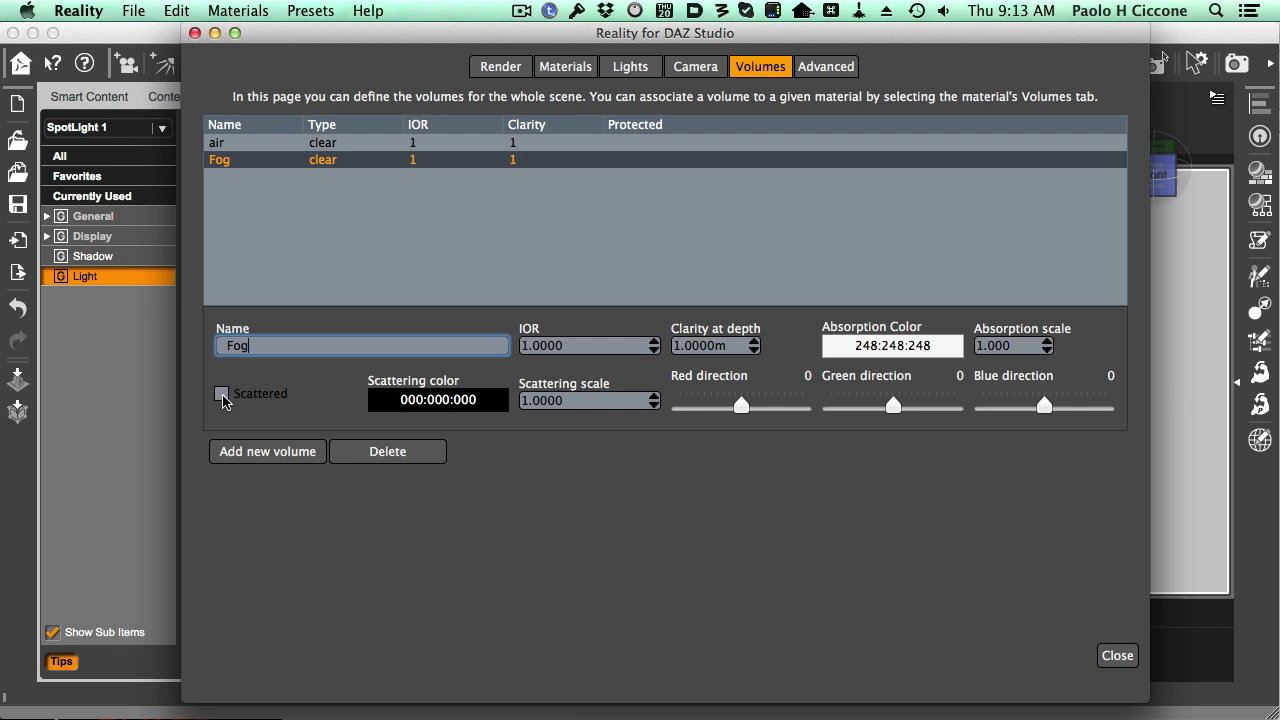
pyautogui.click(221, 395)
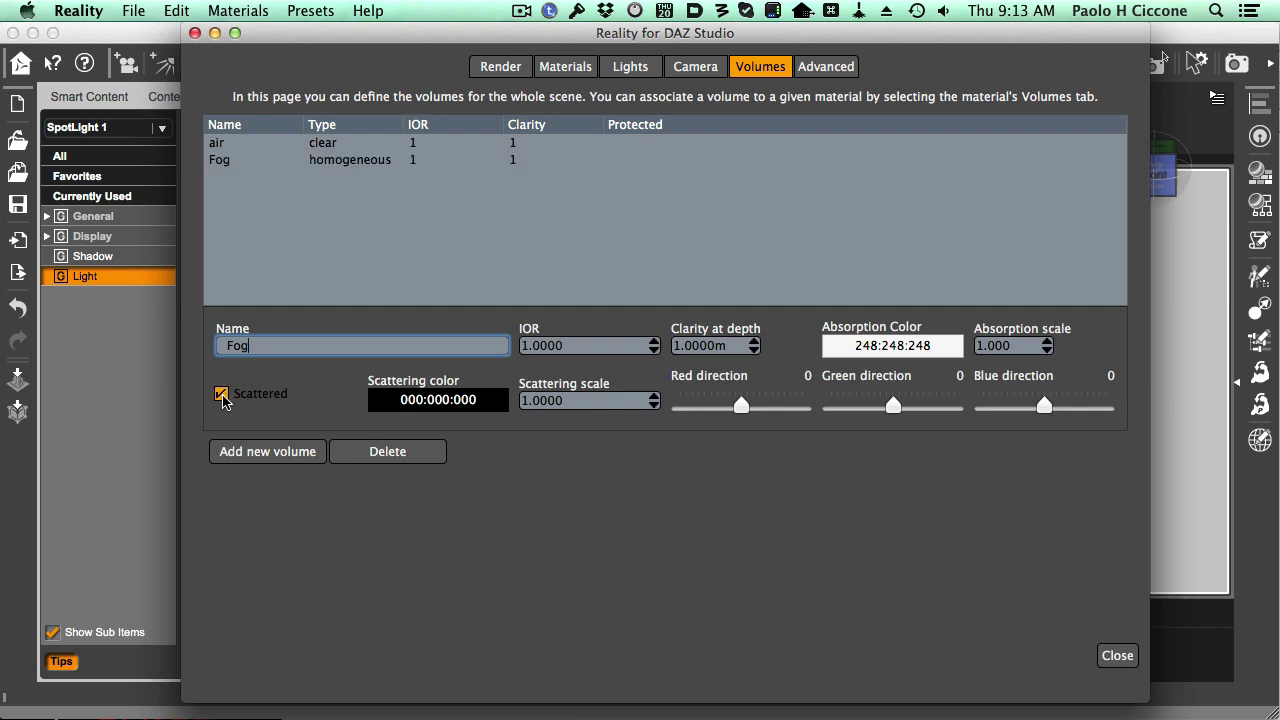
# - Raise the Fog volume's scattering colour from black to 012:012:012
pyautogui.click(449, 400)
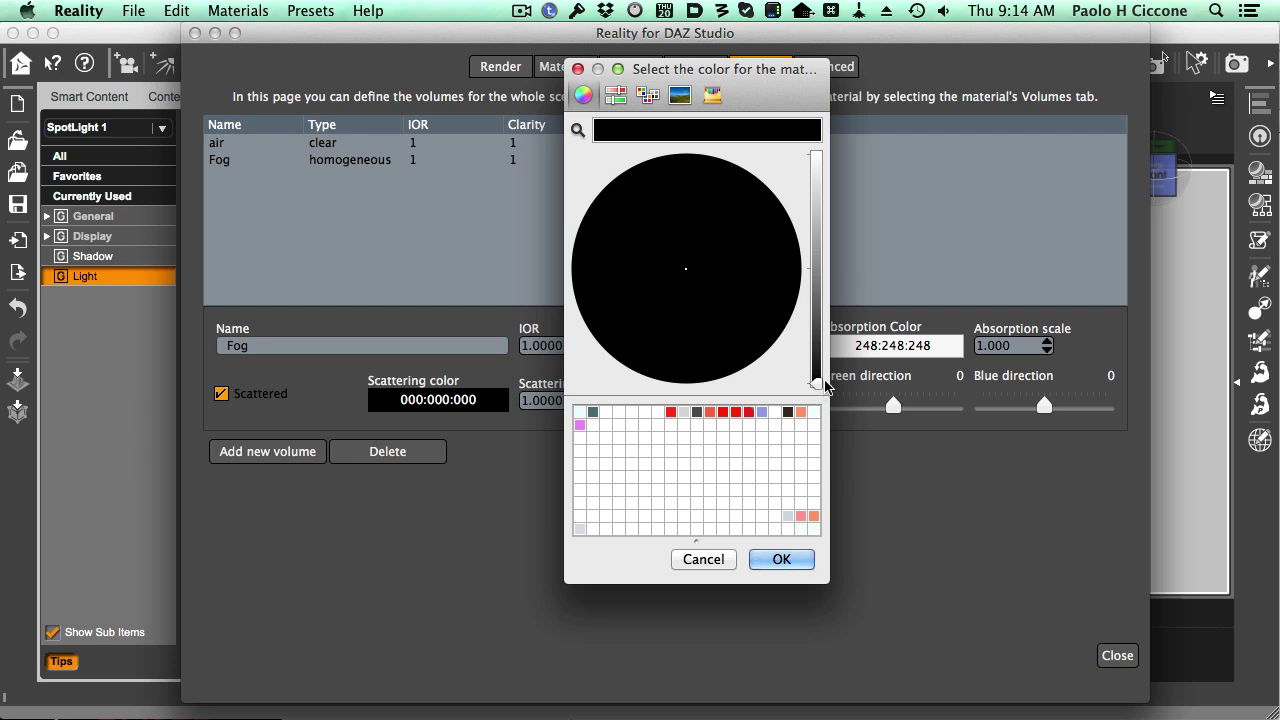
pyautogui.moveTo(815, 392); pyautogui.dragTo(818, 375)
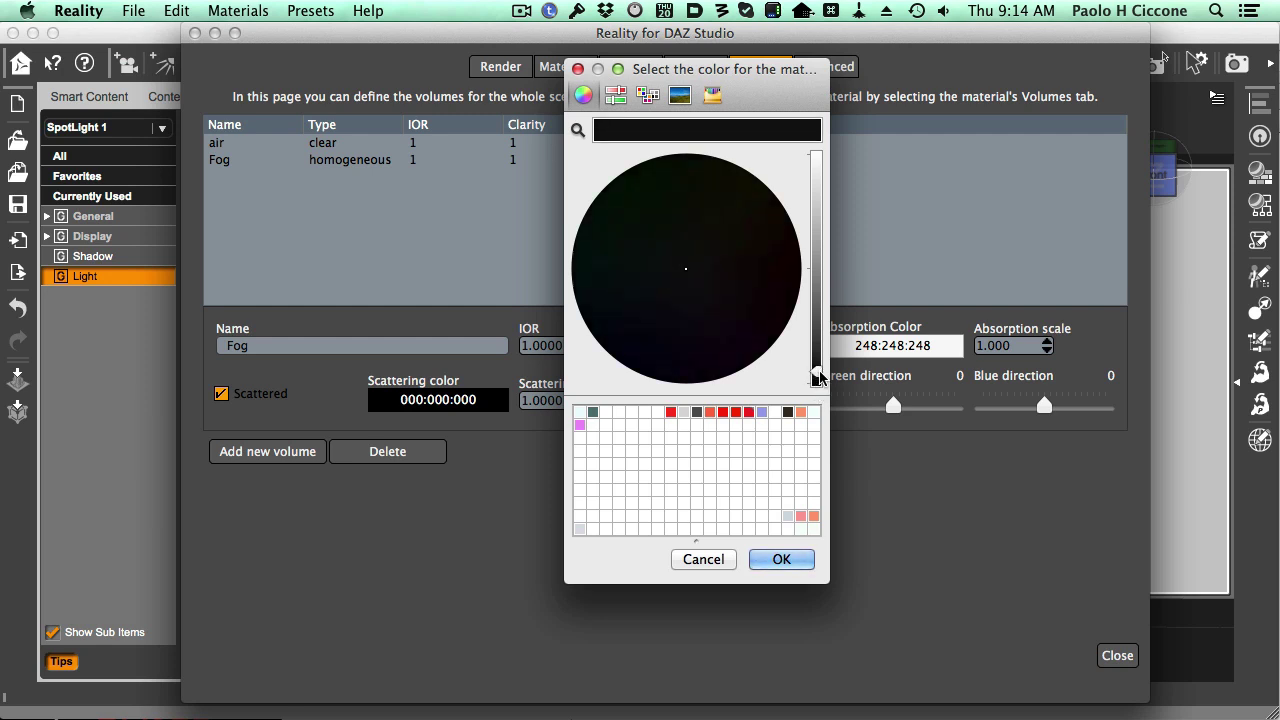
pyautogui.click(615, 96)
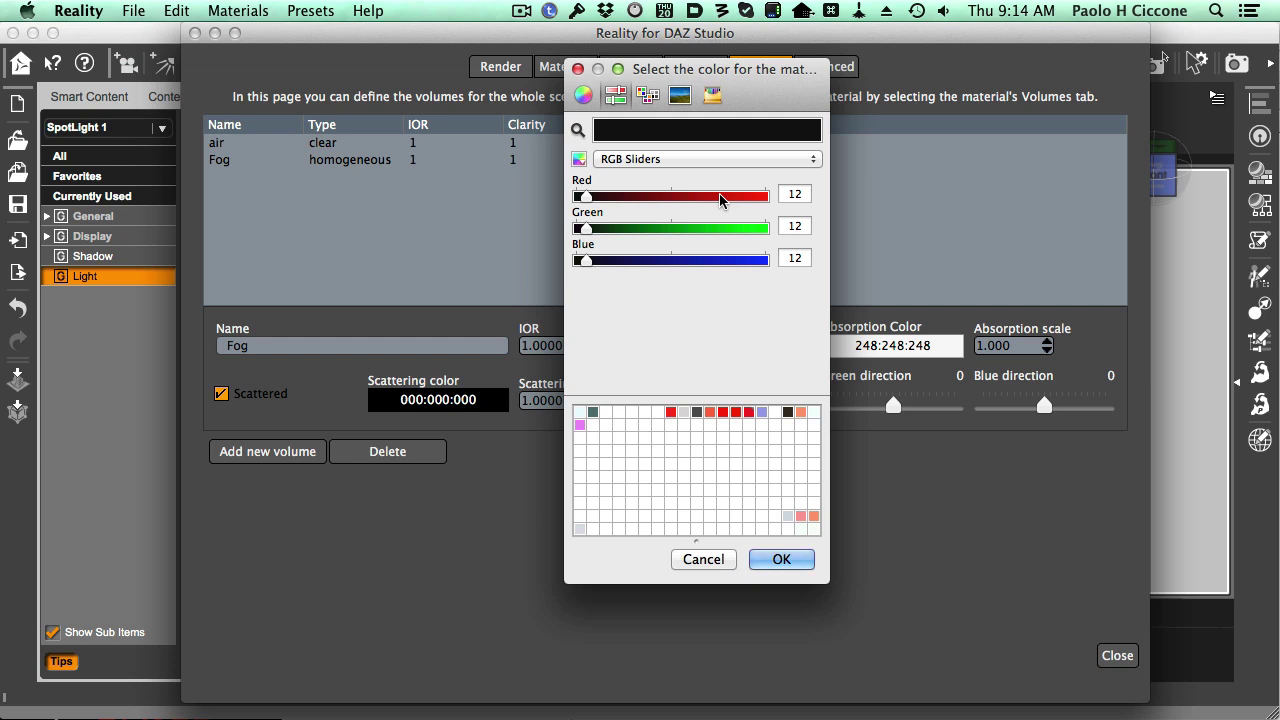
pyautogui.click(781, 559)
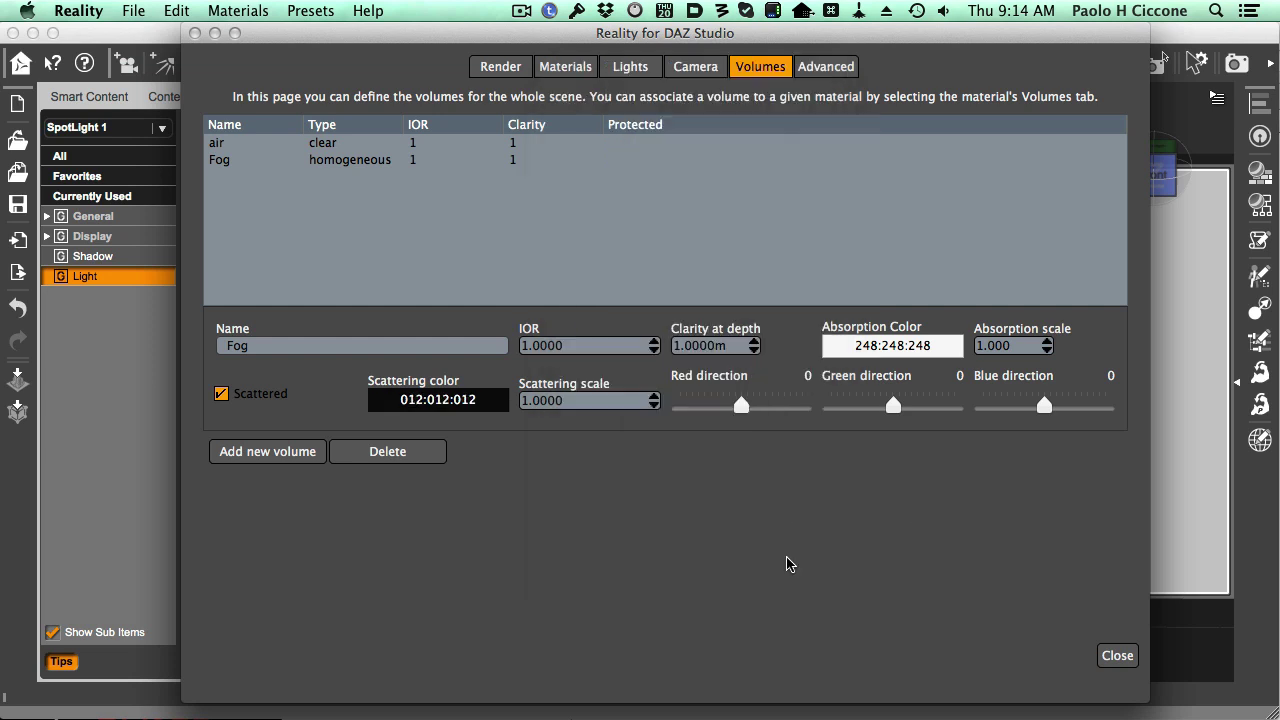
pyautogui.click(341, 163)
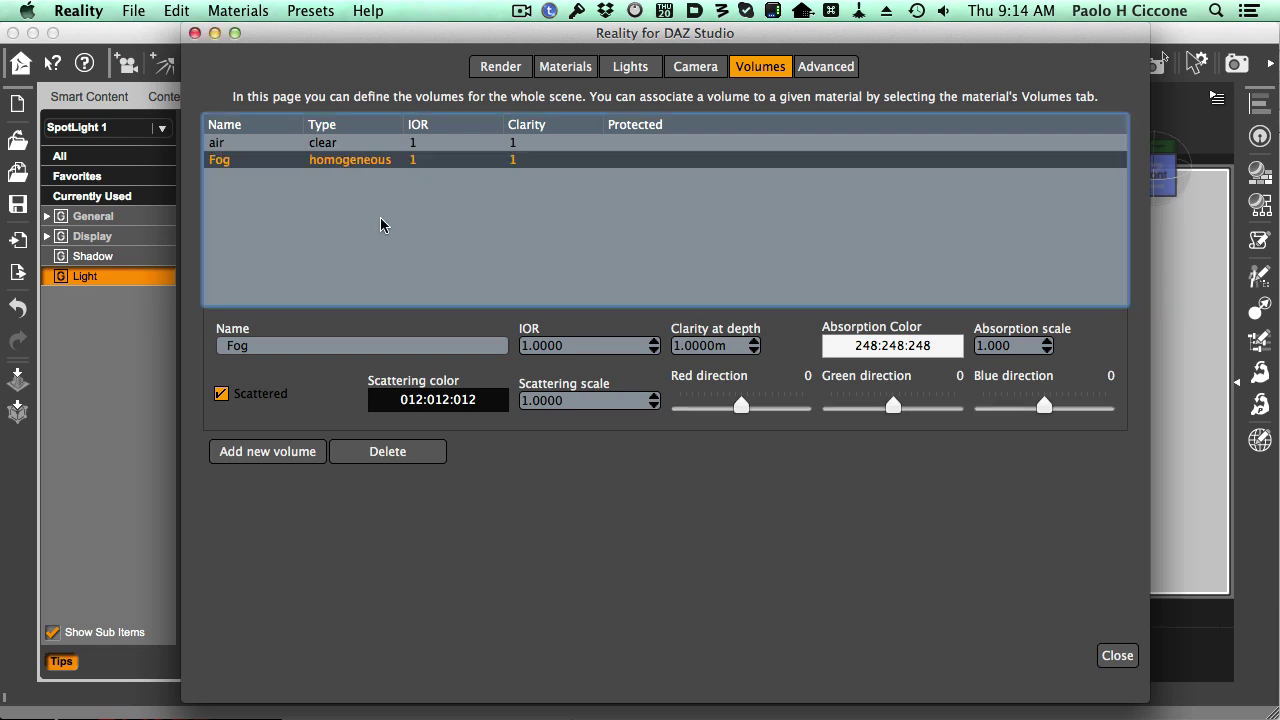
# - Return to Materials, expand the cube, and open its Glossy Default material
pyautogui.click(565, 67)
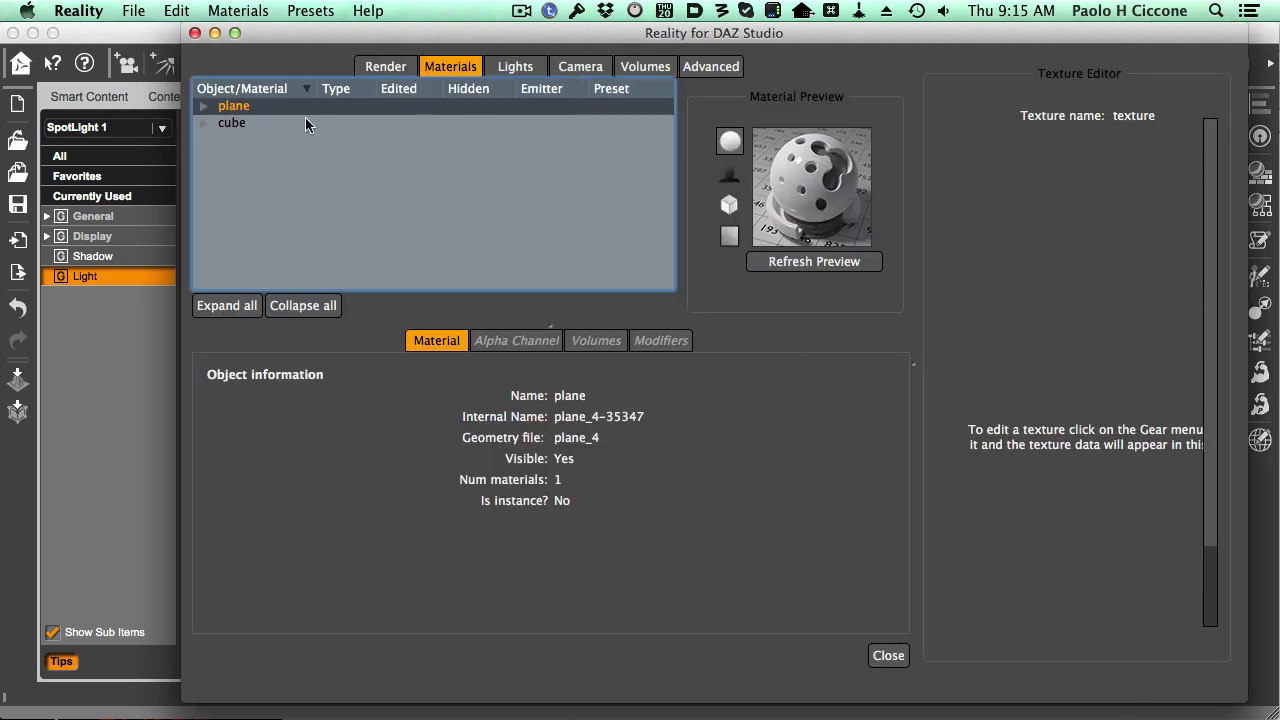
pyautogui.click(228, 124)
pyautogui.click(203, 123)
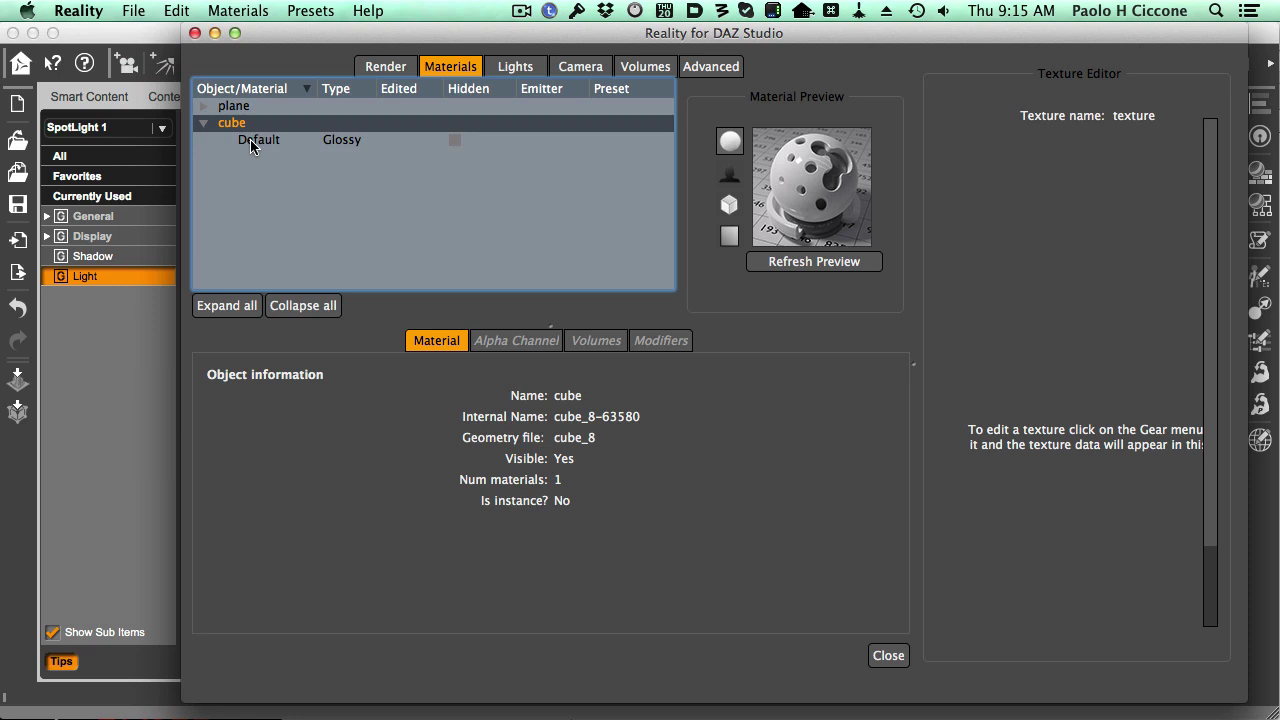
pyautogui.click(250, 139)
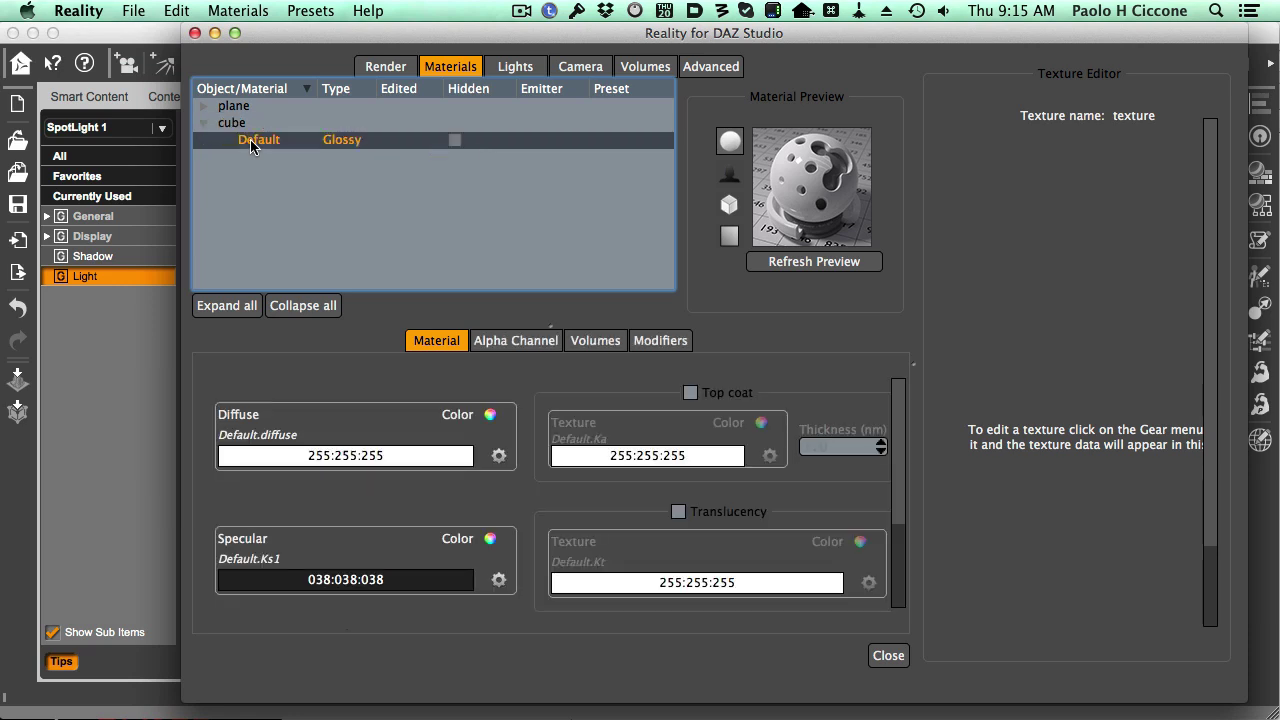
# - Convert the cube's Default material to a Null material using To Null
pyautogui.rightClick(386, 139)
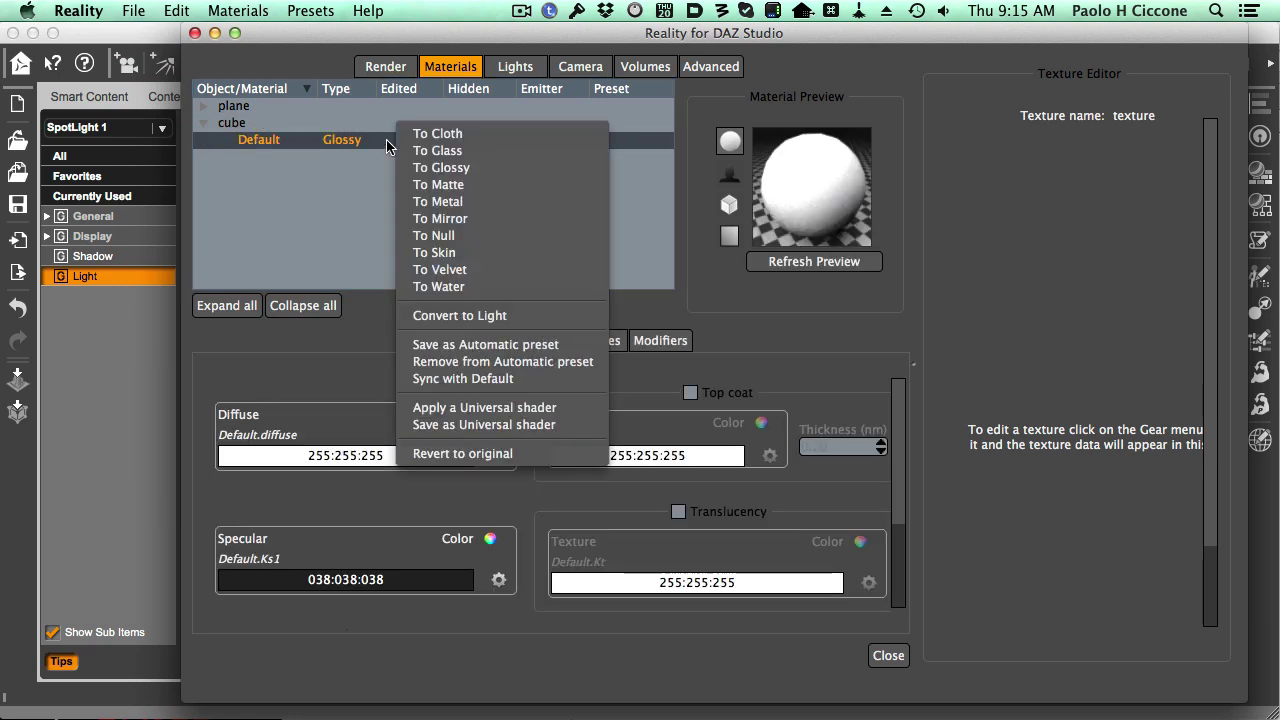
pyautogui.click(466, 238)
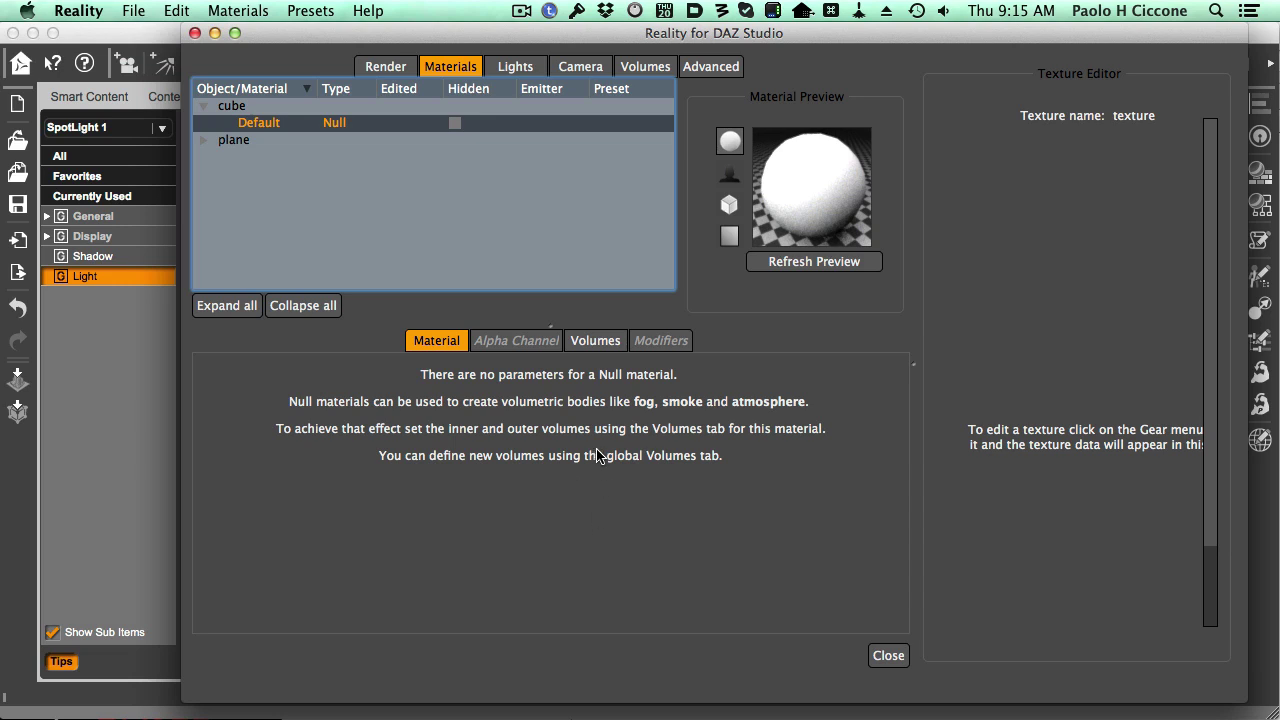
# - Set Fog as the inner volume of the cube's Null material
pyautogui.click(598, 341)
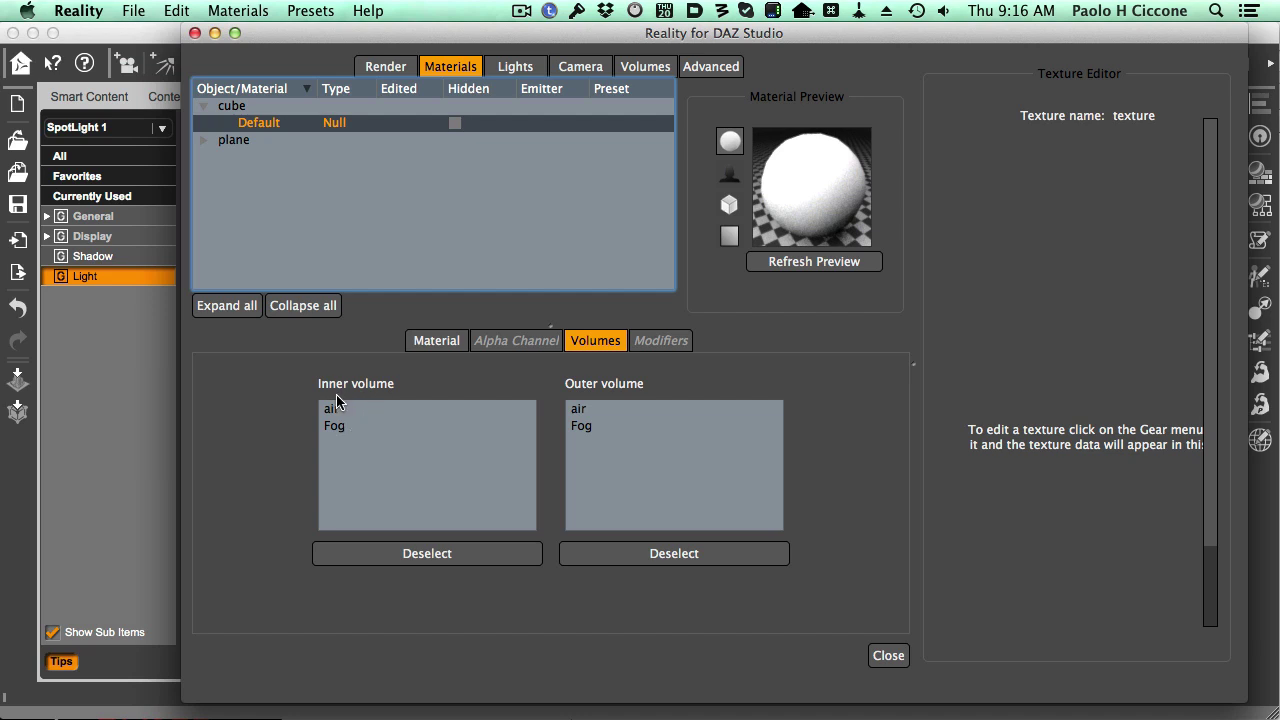
pyautogui.click(335, 427)
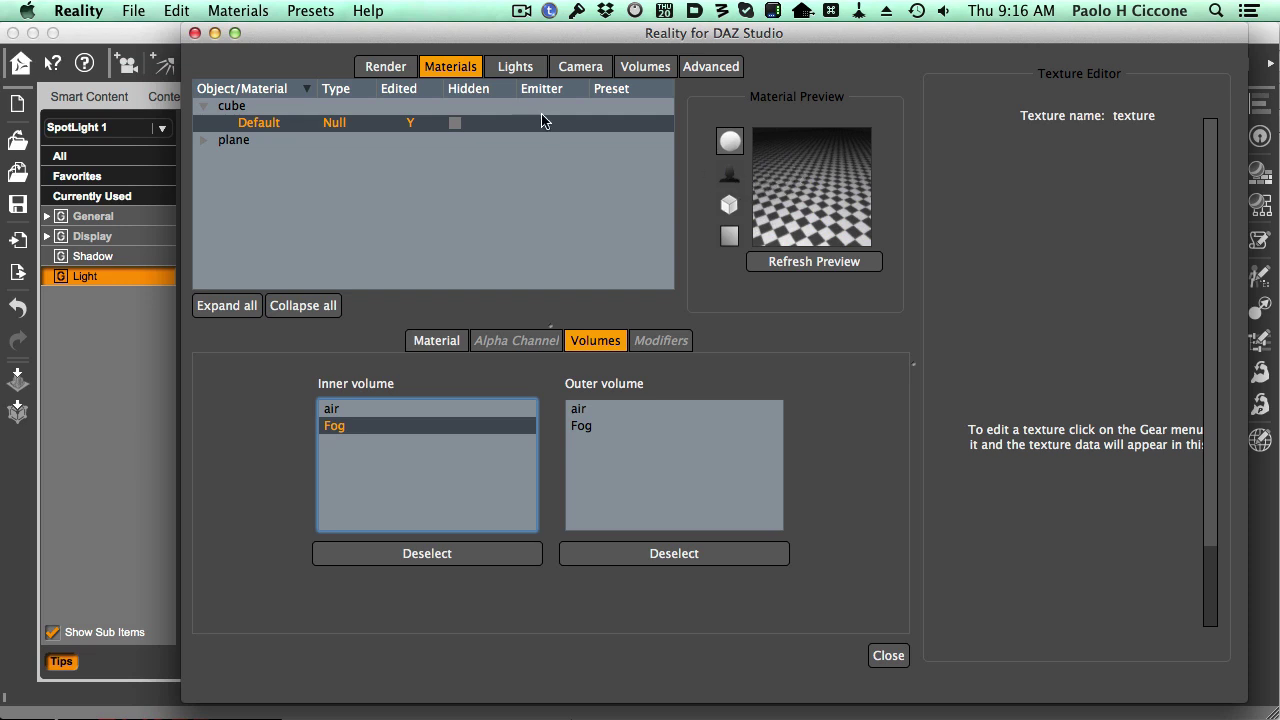
# - Bring DAZ Studio forward and switch the viewport to Perspective View, then to Default Camera
pyautogui.click(140, 40)
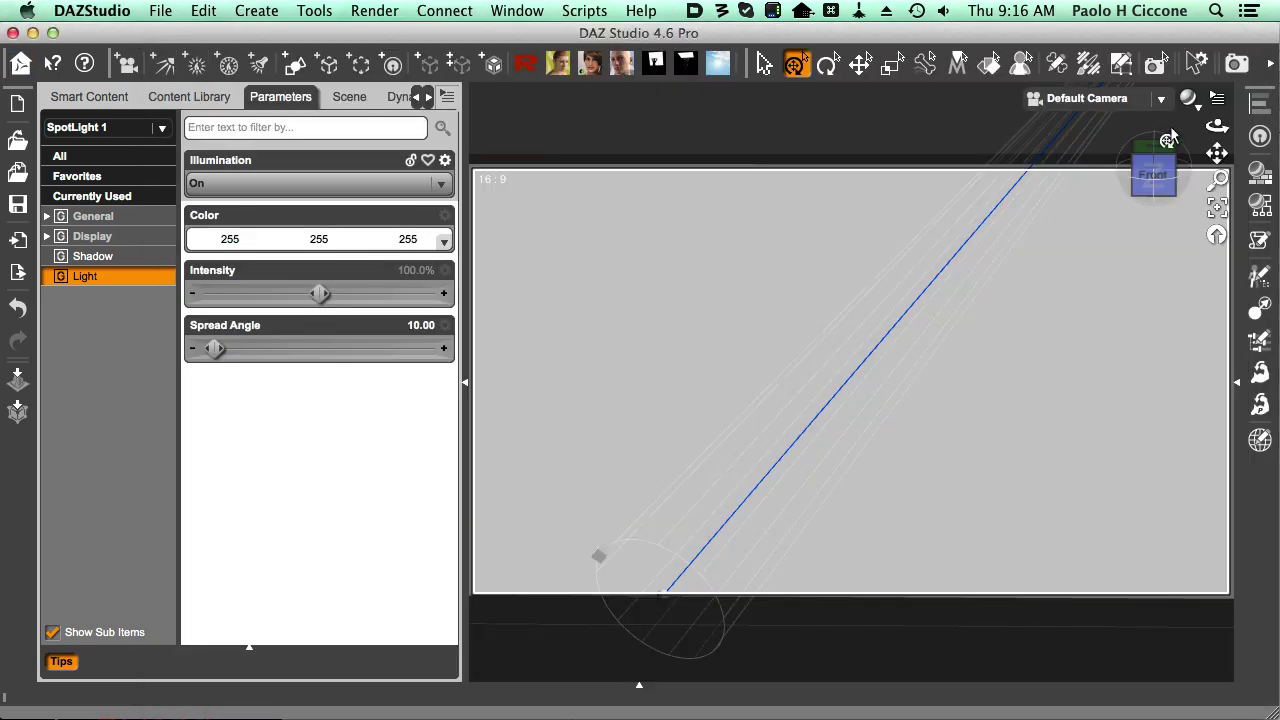
pyautogui.click(1150, 100)
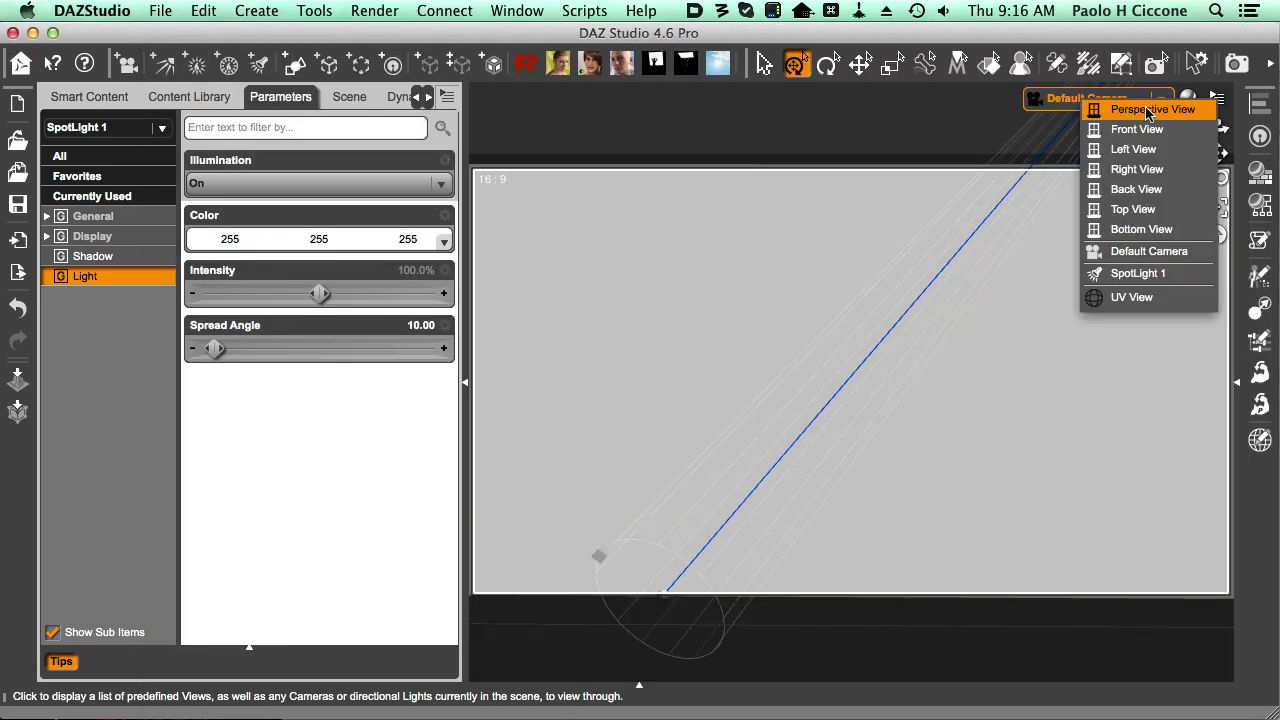
pyautogui.click(1147, 110)
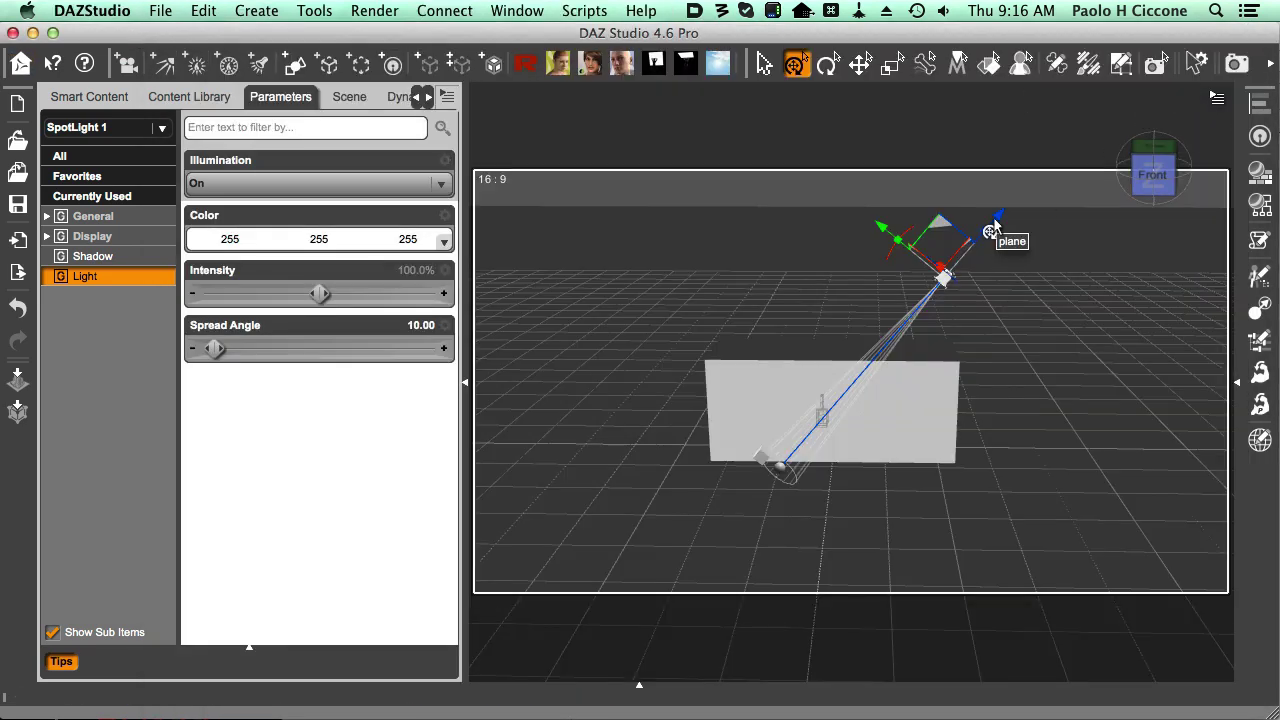
pyautogui.click(1150, 100)
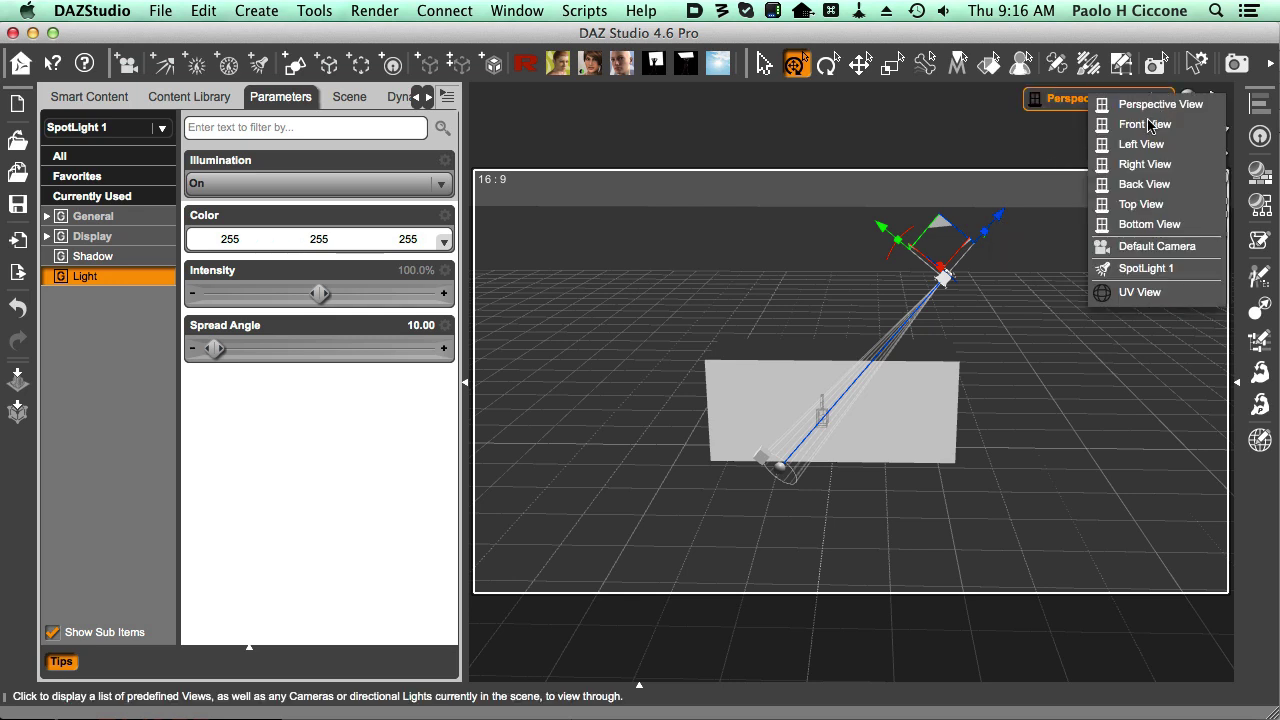
pyautogui.click(1130, 248)
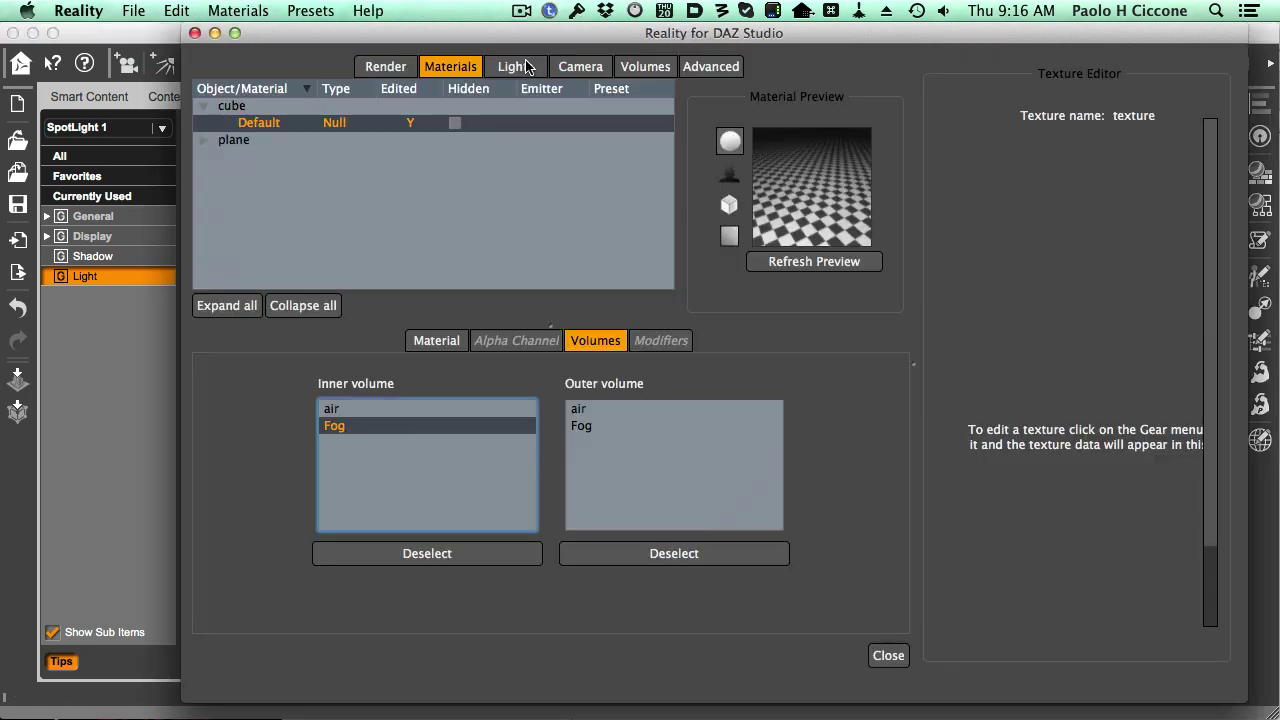
# - From Reality's Render tab, export the scene and start rendering it in LuxRender
pyautogui.click(525, 65)
pyautogui.click(380, 68)
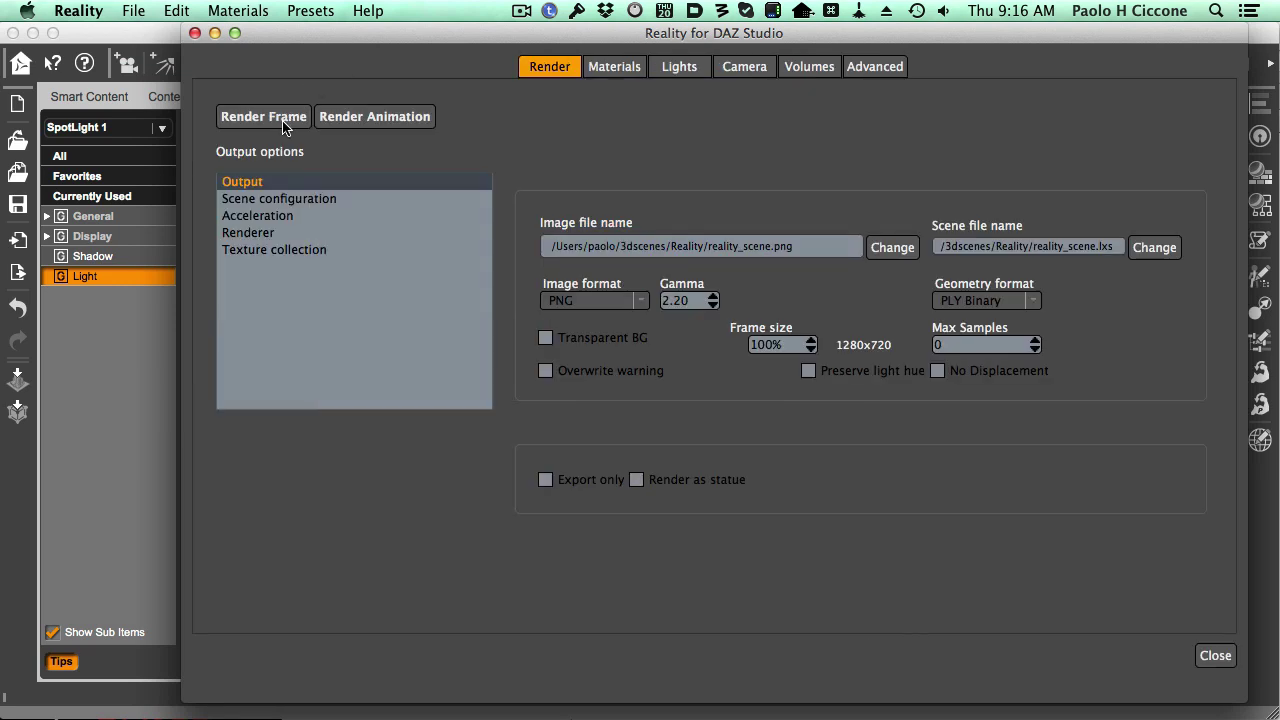
pyautogui.click(263, 117)
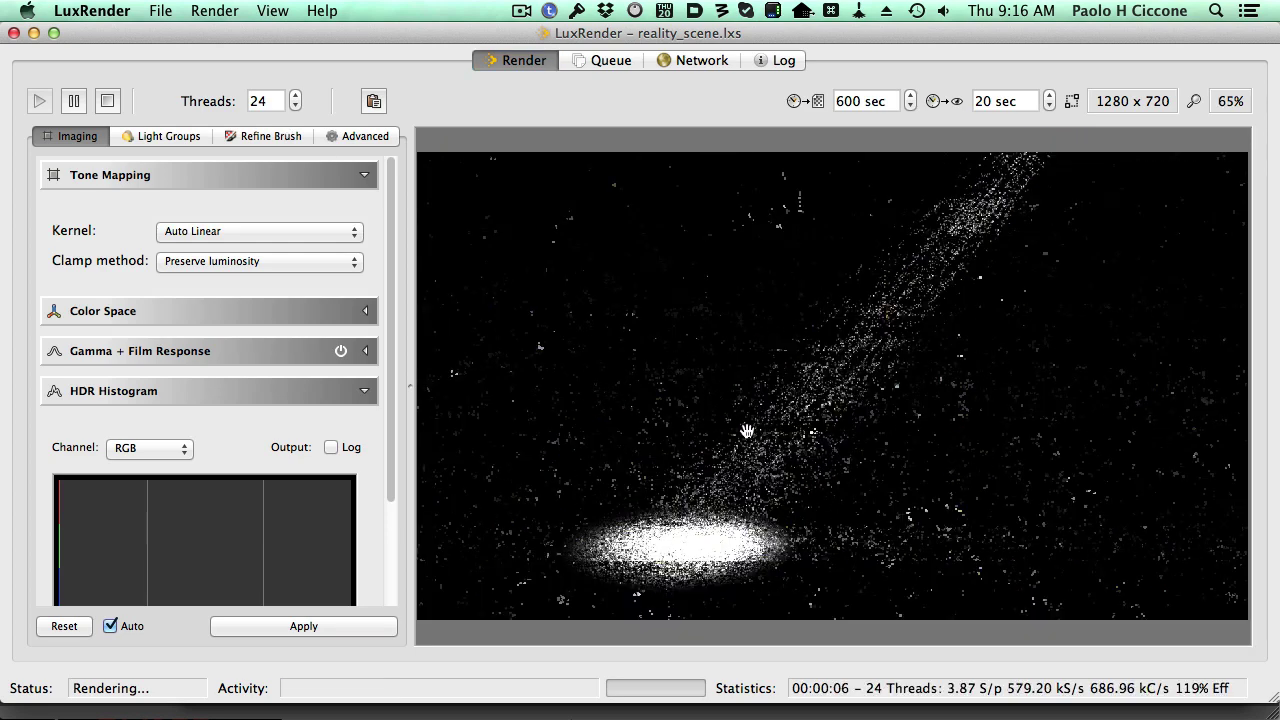
# - Re-apply LuxRender's tone mapping twice as the foggy beam resolves, then start quitting
pyautogui.click(350, 625)
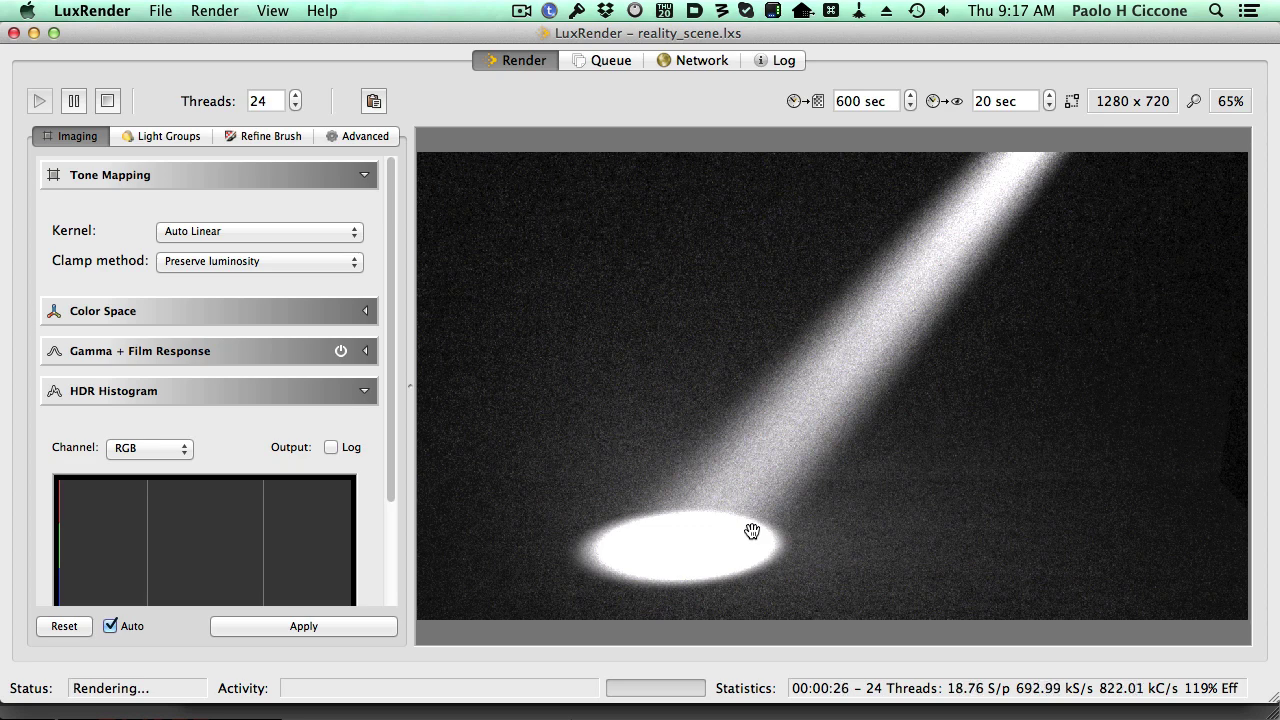
pyautogui.click(357, 624)
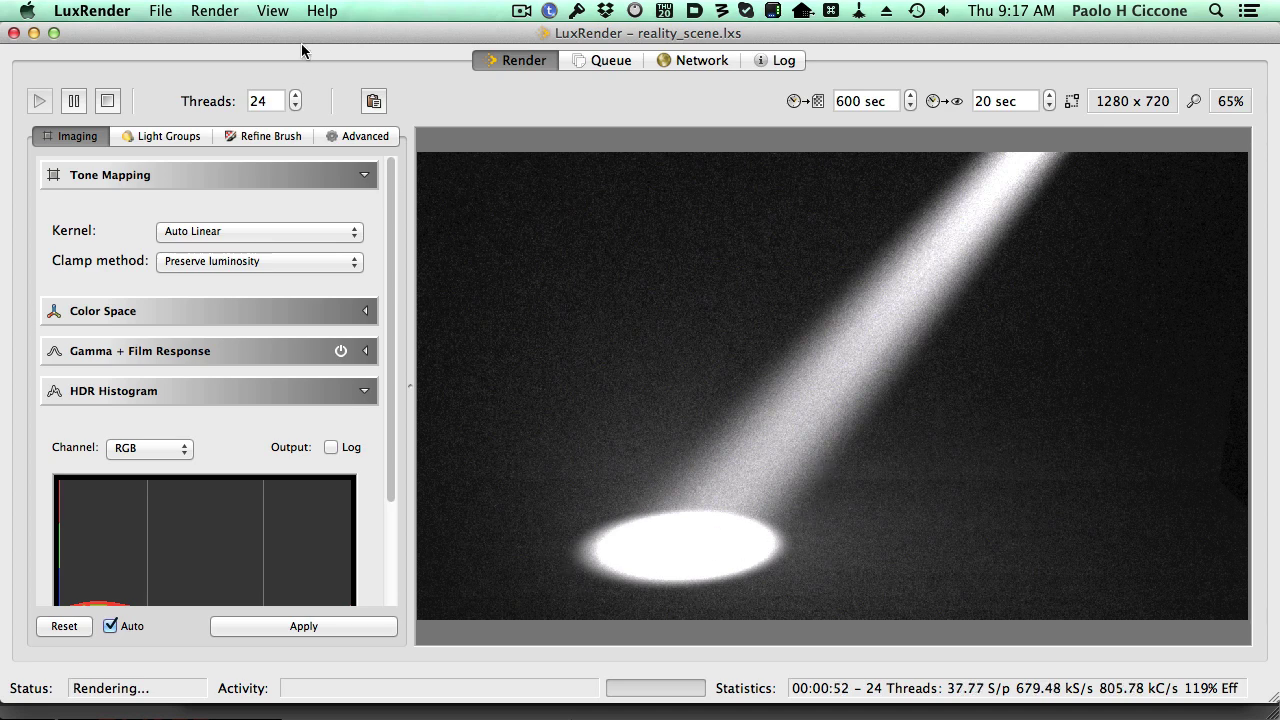
pyautogui.click(90, 12)
# - Quit LuxRender and change SpotLight 1's Cone feather from 5.00 to 1.00 in Reality's Lights tab
pyautogui.click(110, 166)
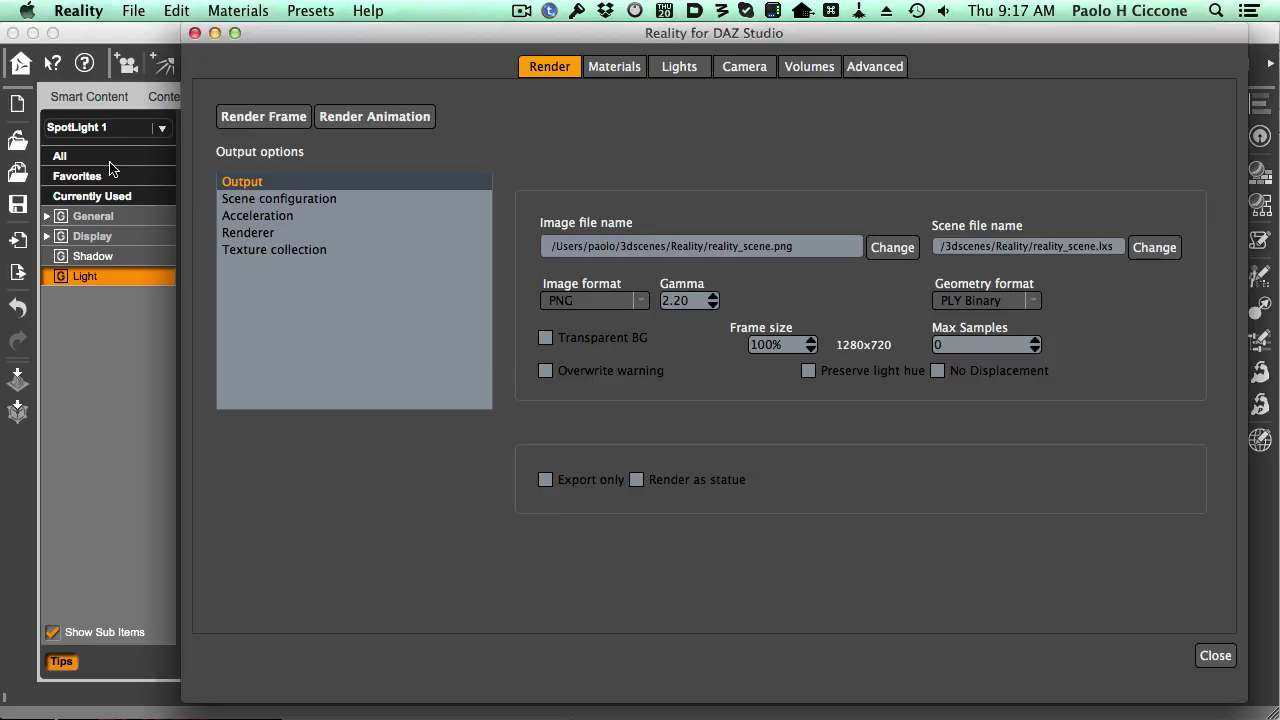
pyautogui.click(665, 70)
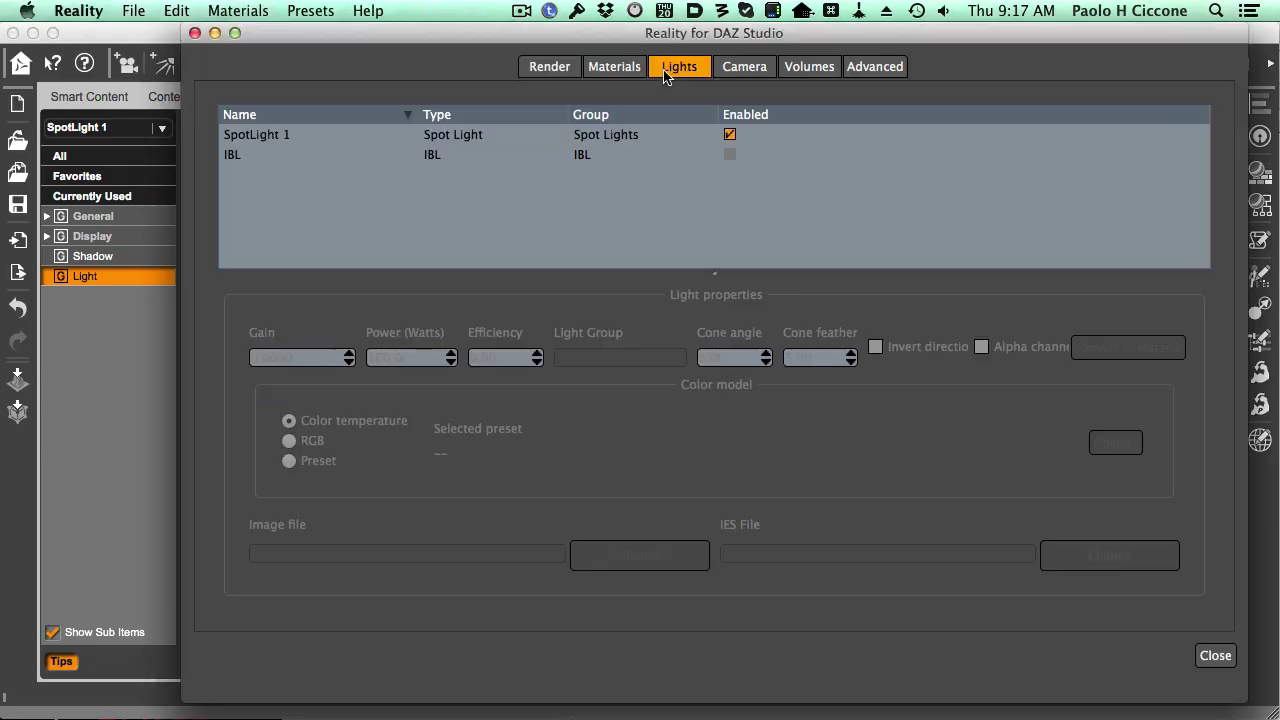
pyautogui.click(596, 138)
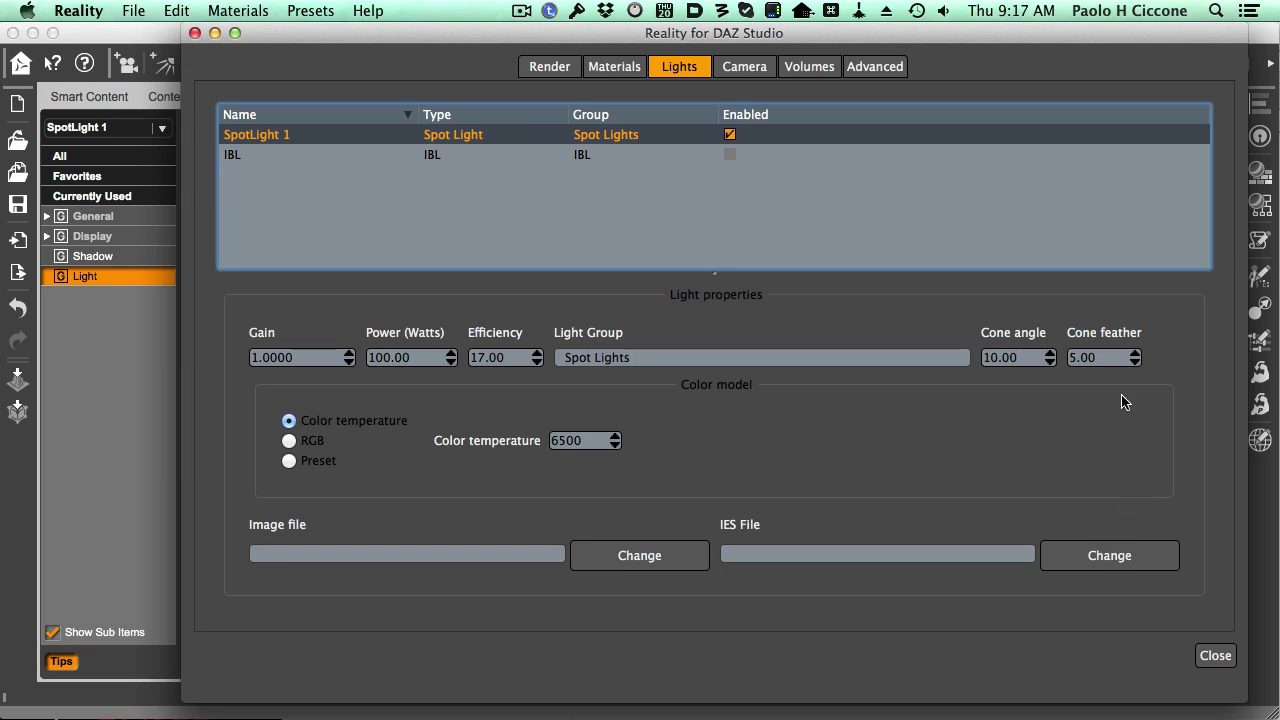
pyautogui.click(1097, 357)
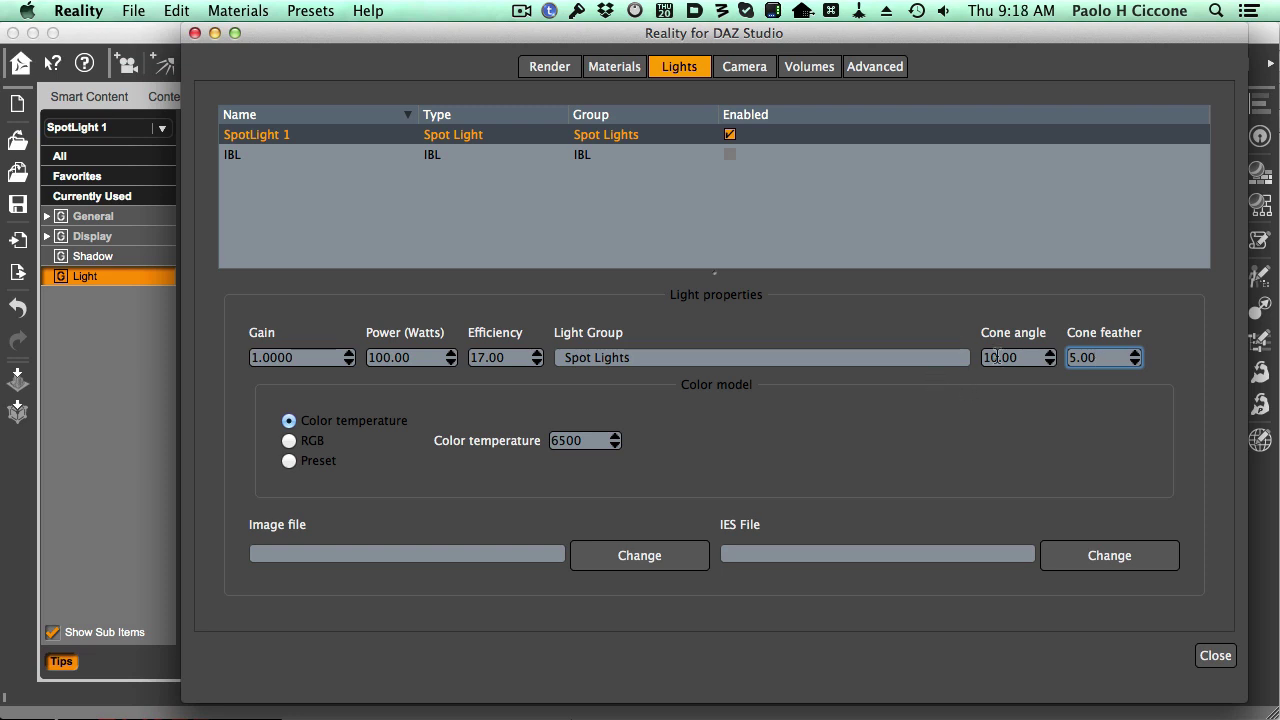
pyautogui.doubleClick(1090, 357)
pyautogui.write('1')
pyautogui.press('Tab')
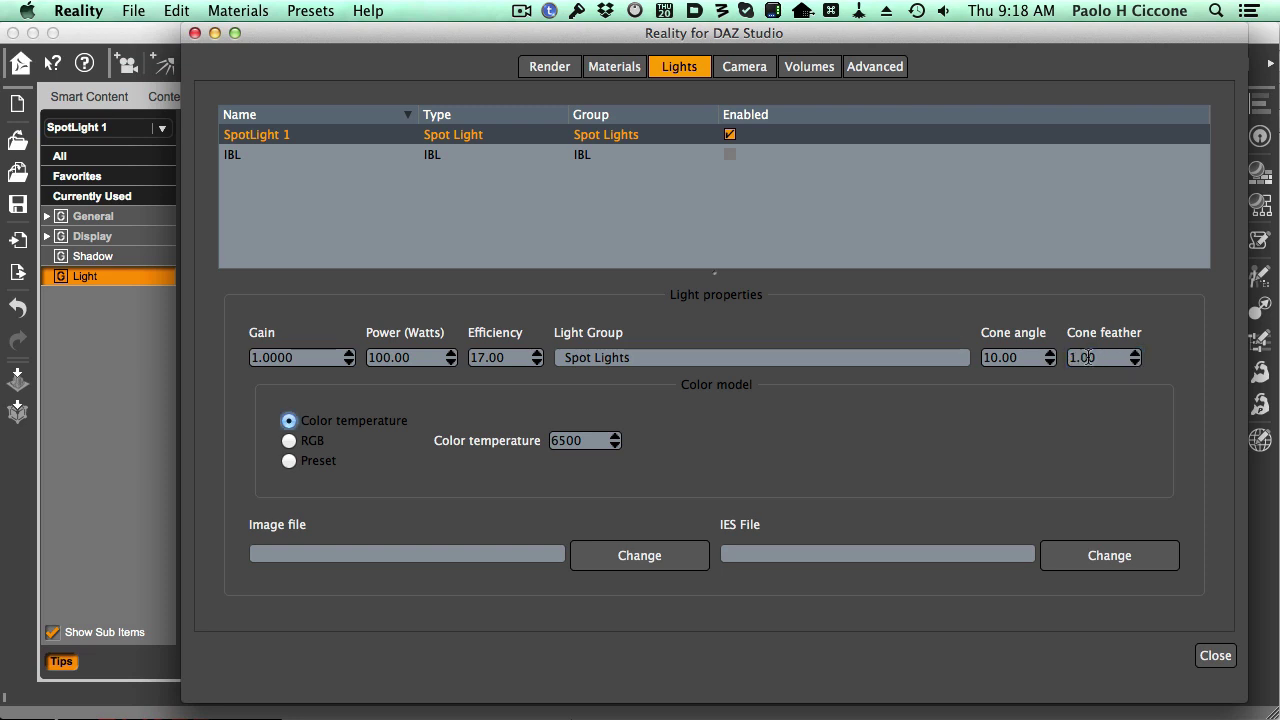
# - Render the frame again with the sharper cone and apply tone mapping in LuxRender
pyautogui.click(553, 66)
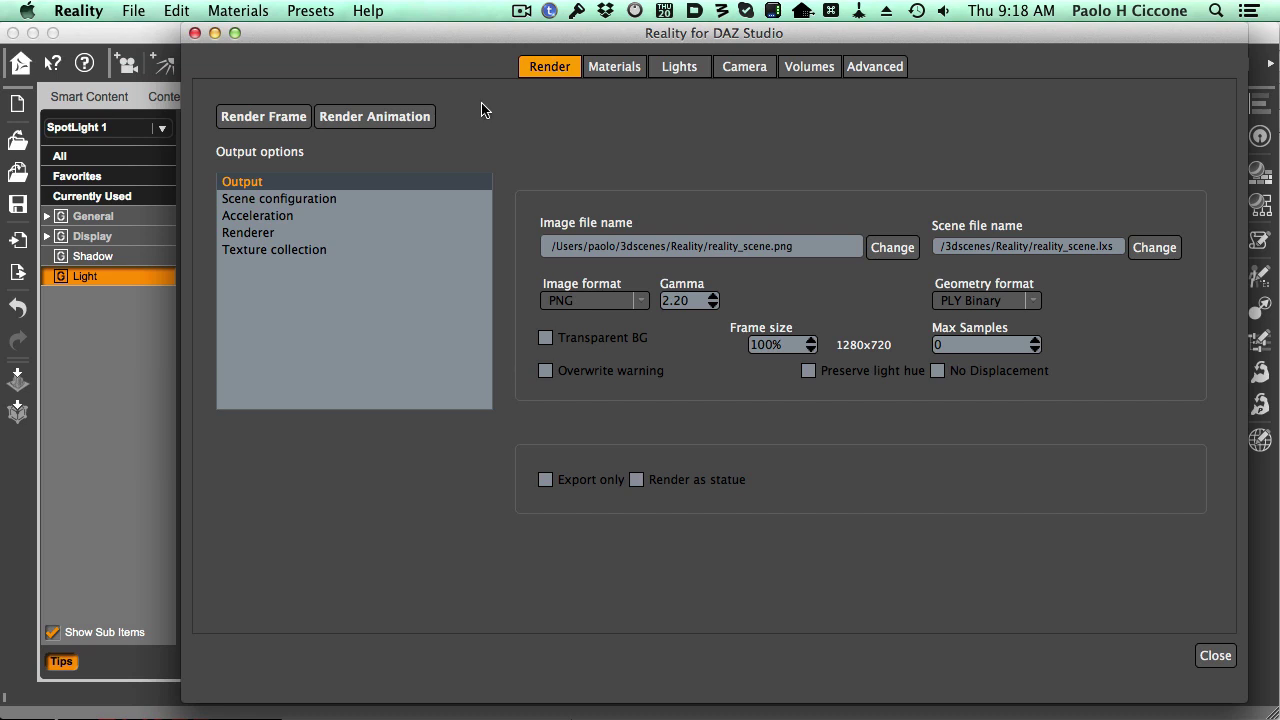
pyautogui.click(295, 118)
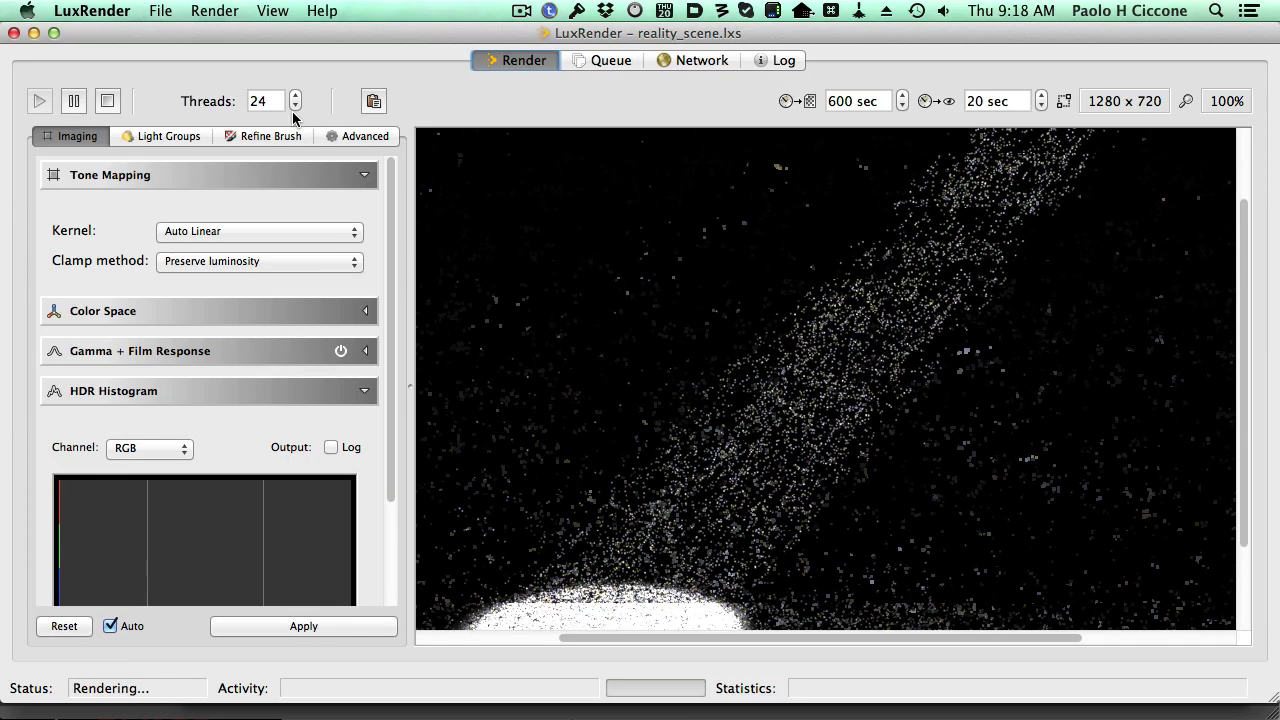
pyautogui.click(286, 626)
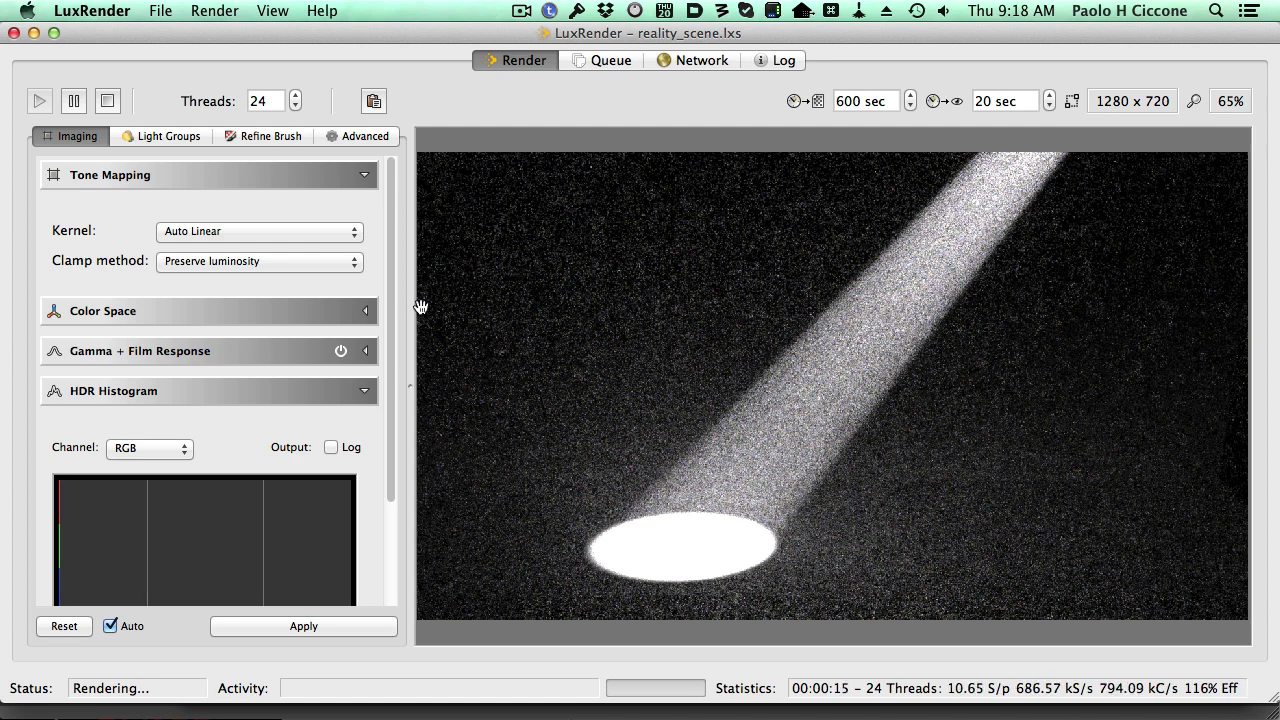
pyautogui.click(341, 233)
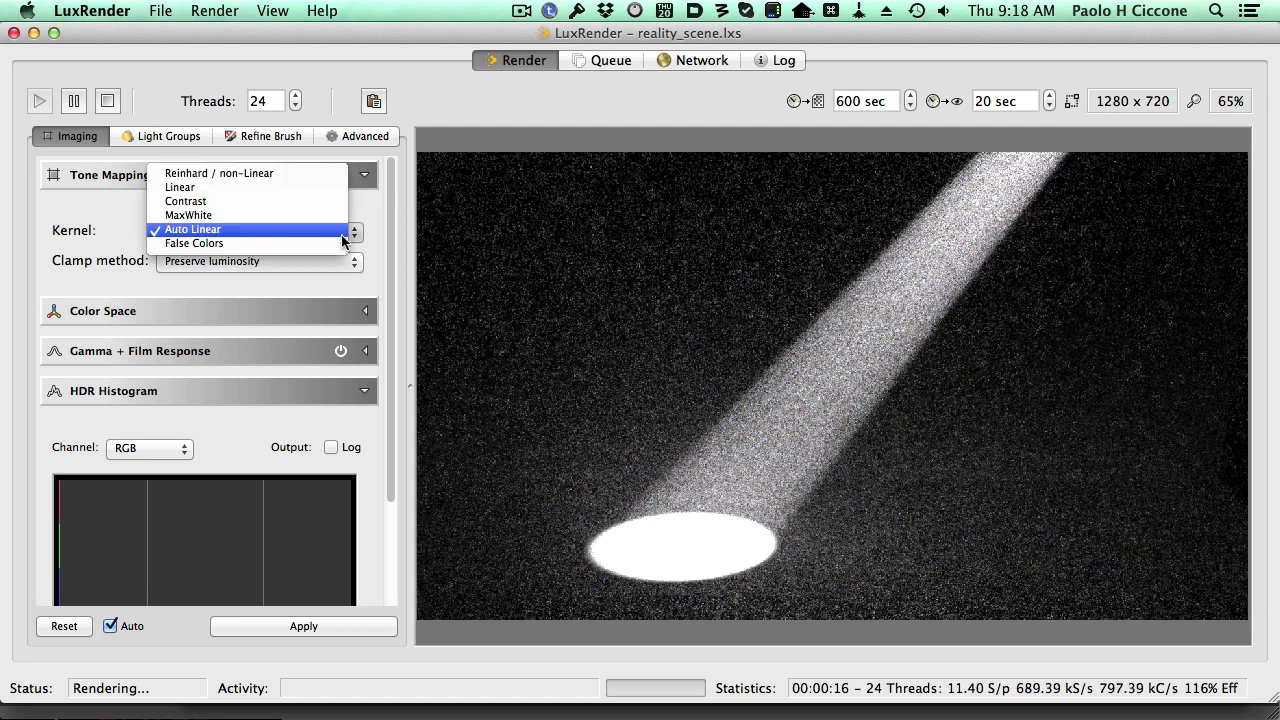
# - Switch to the Linear kernel, estimate exposure settings, and step Film ISO down through 125 and 100 to 50
pyautogui.click(303, 188)
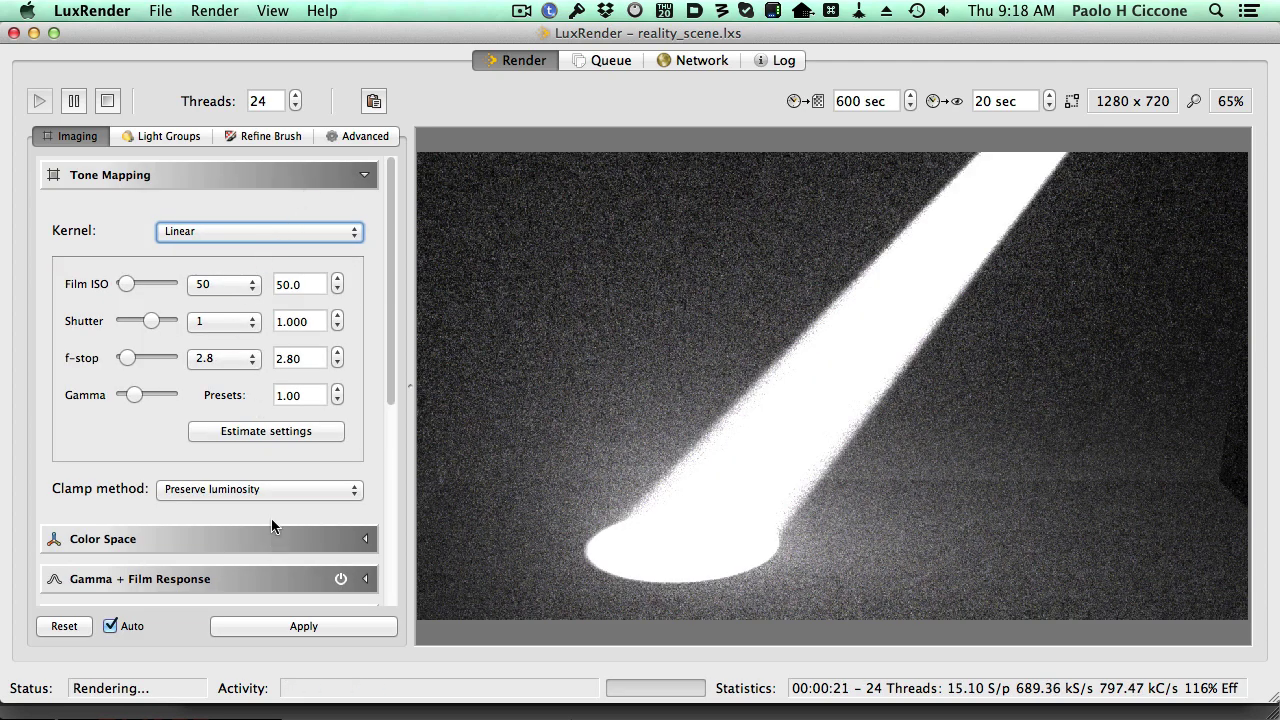
pyautogui.click(261, 432)
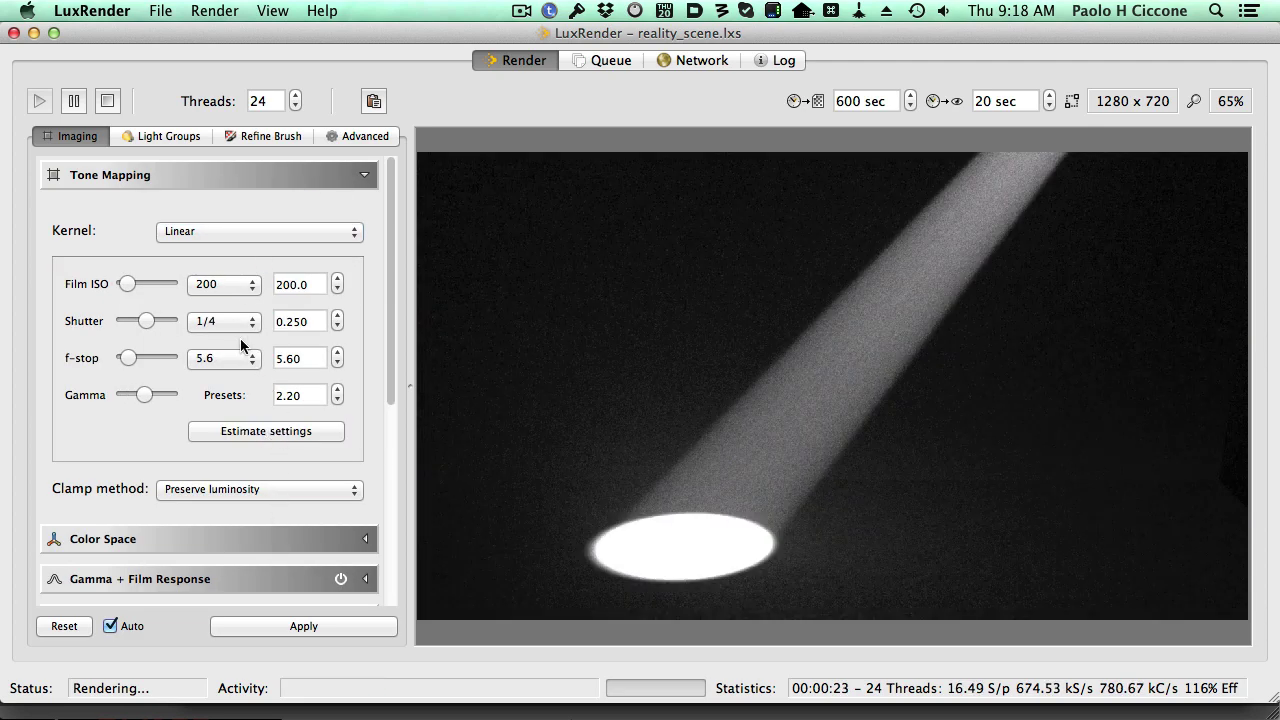
pyautogui.click(229, 289)
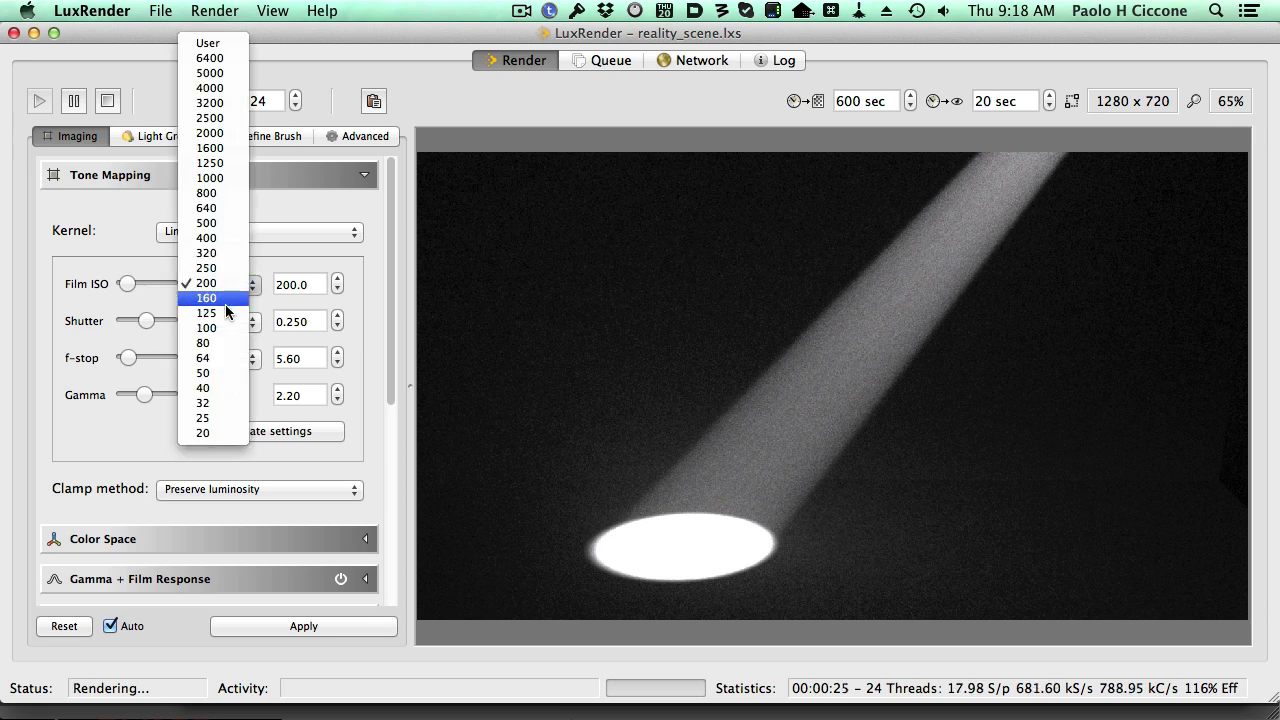
pyautogui.click(226, 313)
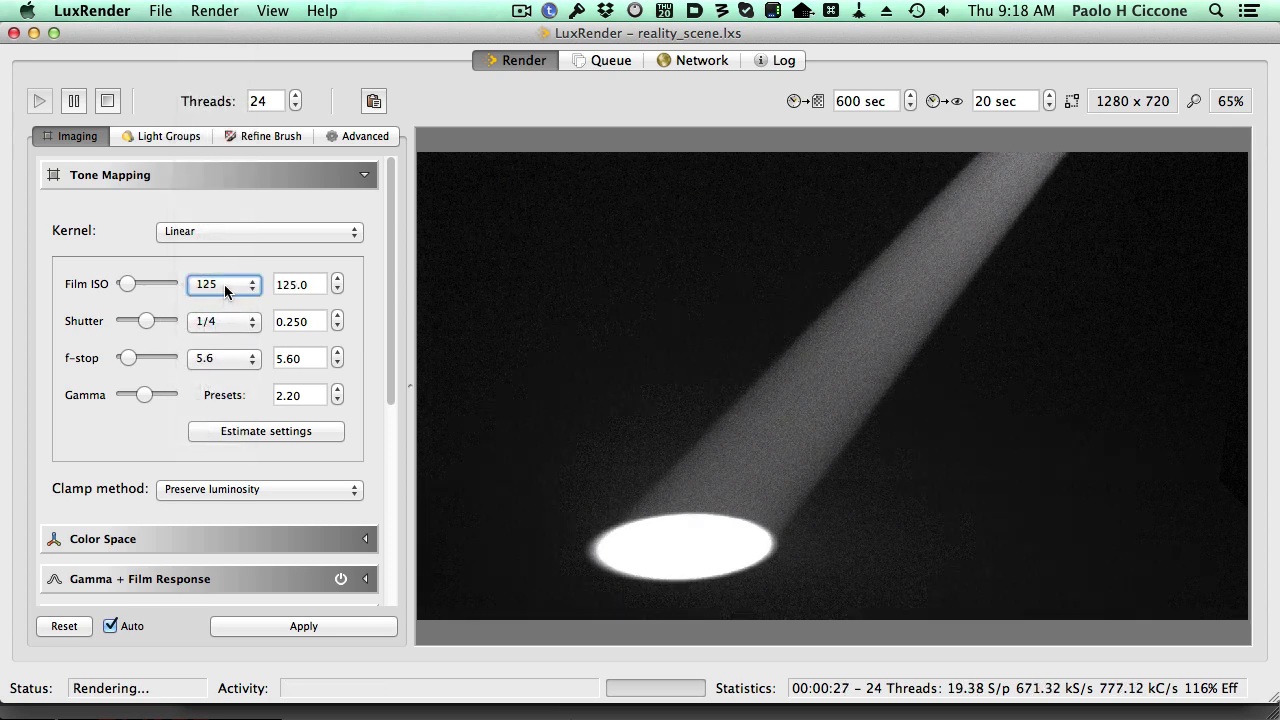
pyautogui.click(224, 284)
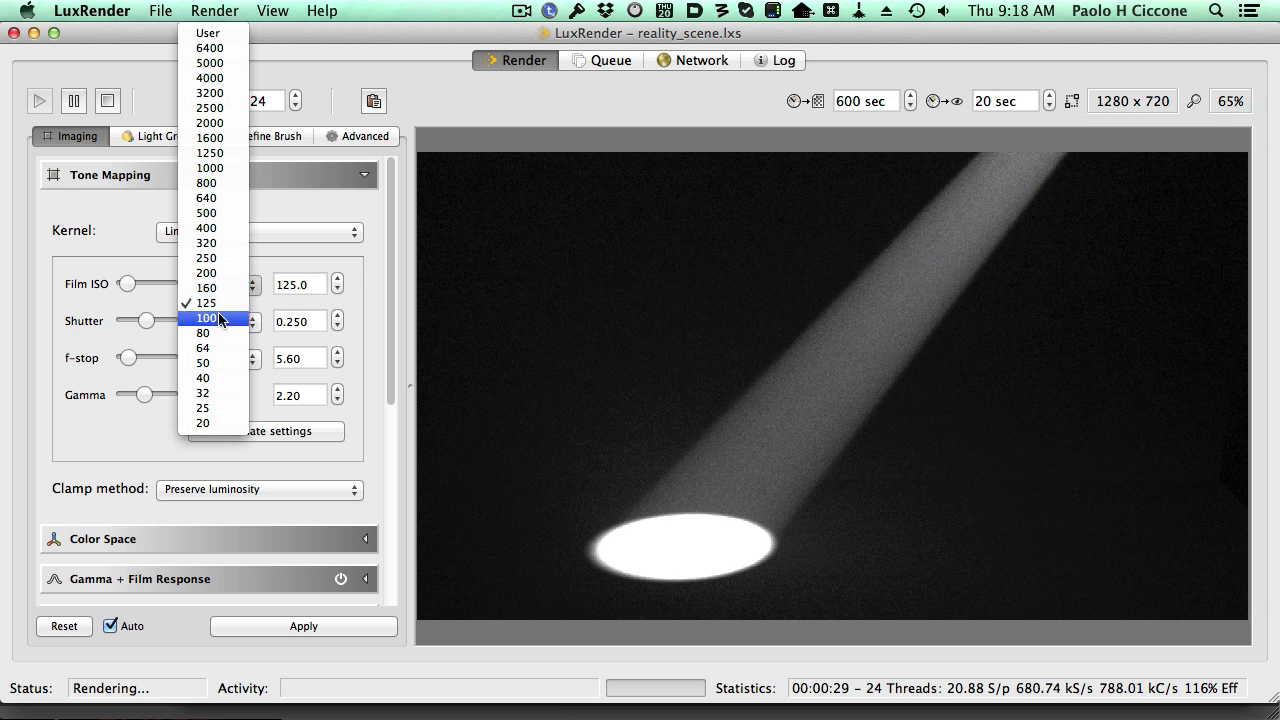
pyautogui.click(220, 321)
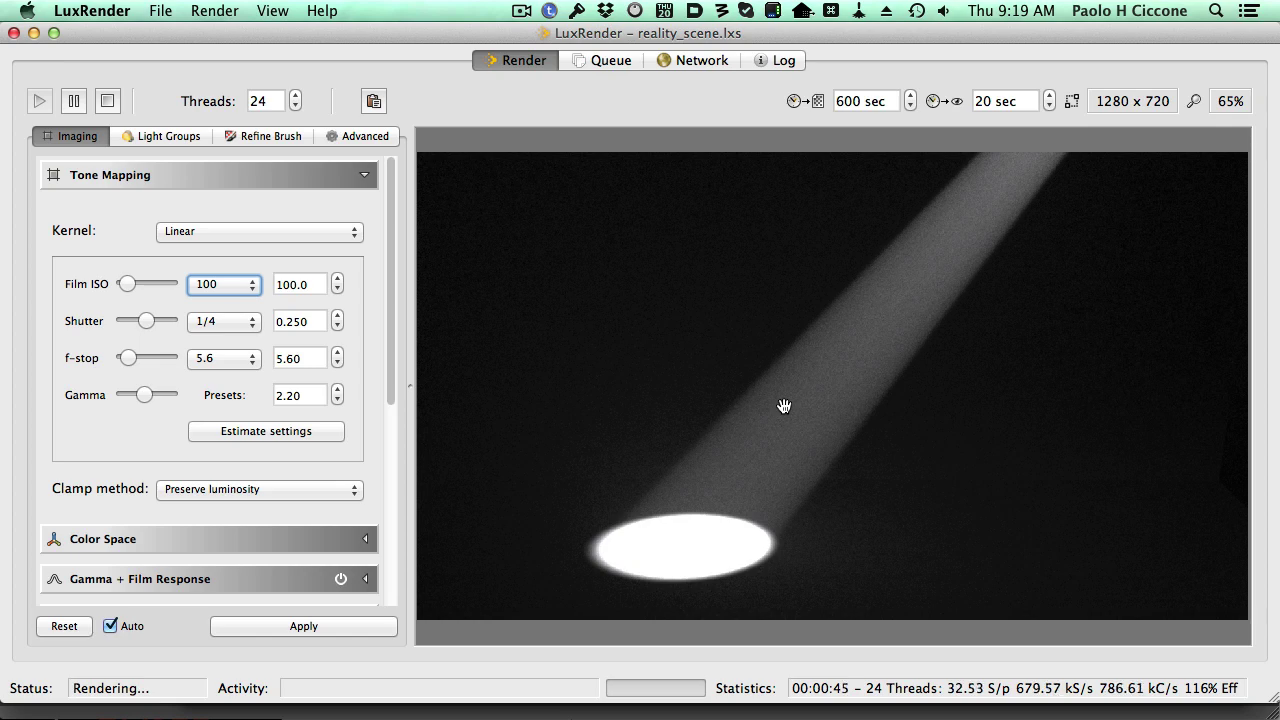
pyautogui.click(248, 287)
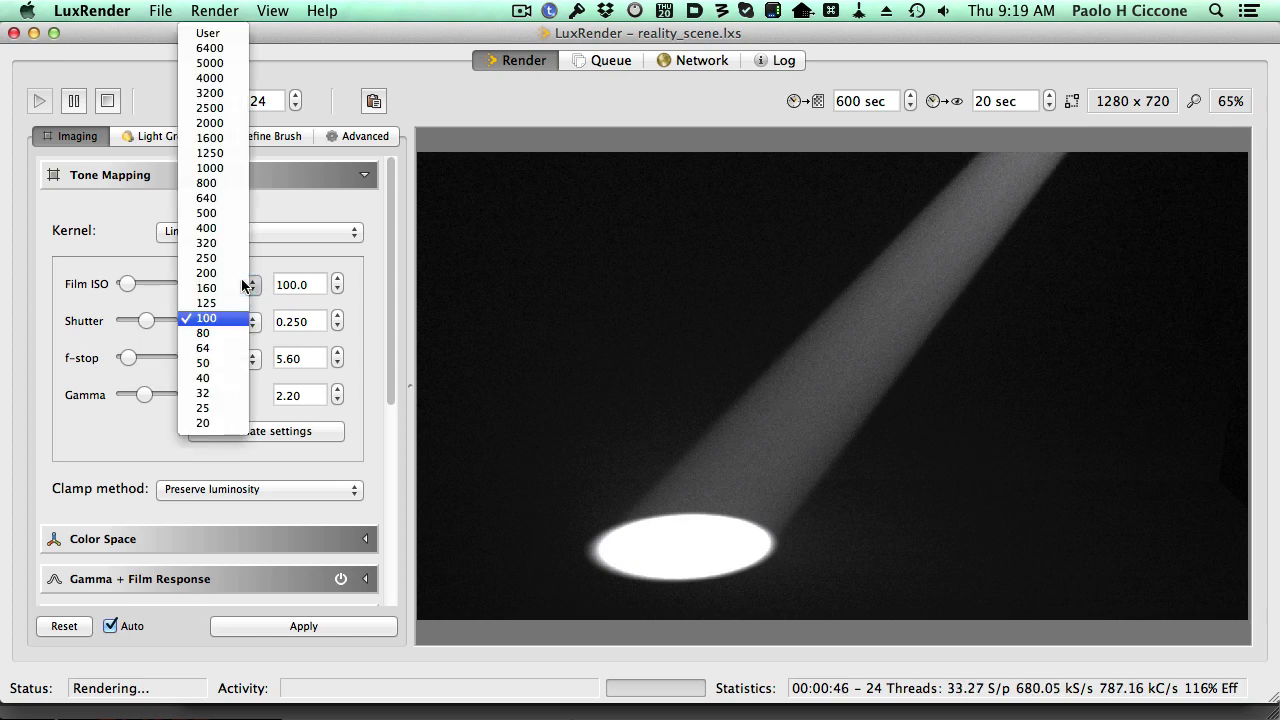
pyautogui.click(220, 363)
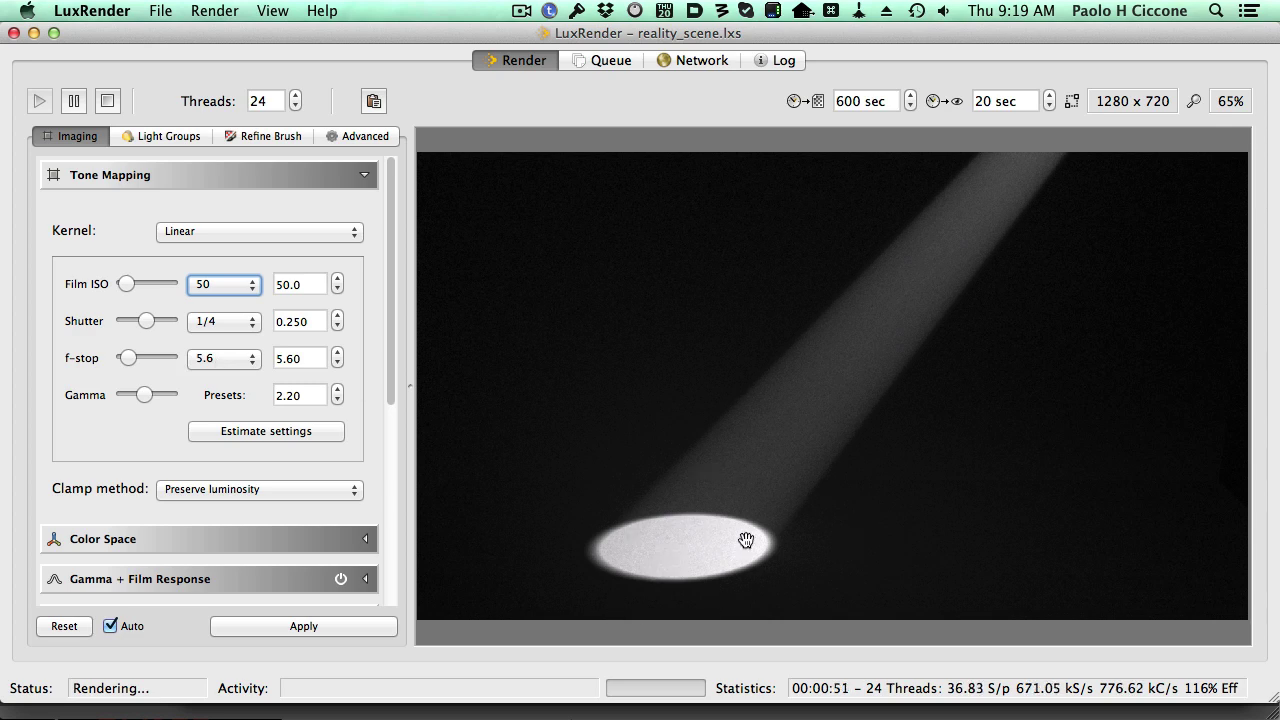
# - Enable RGB on the Spot Lights group and pick green in the colour chooser
pyautogui.click(182, 142)
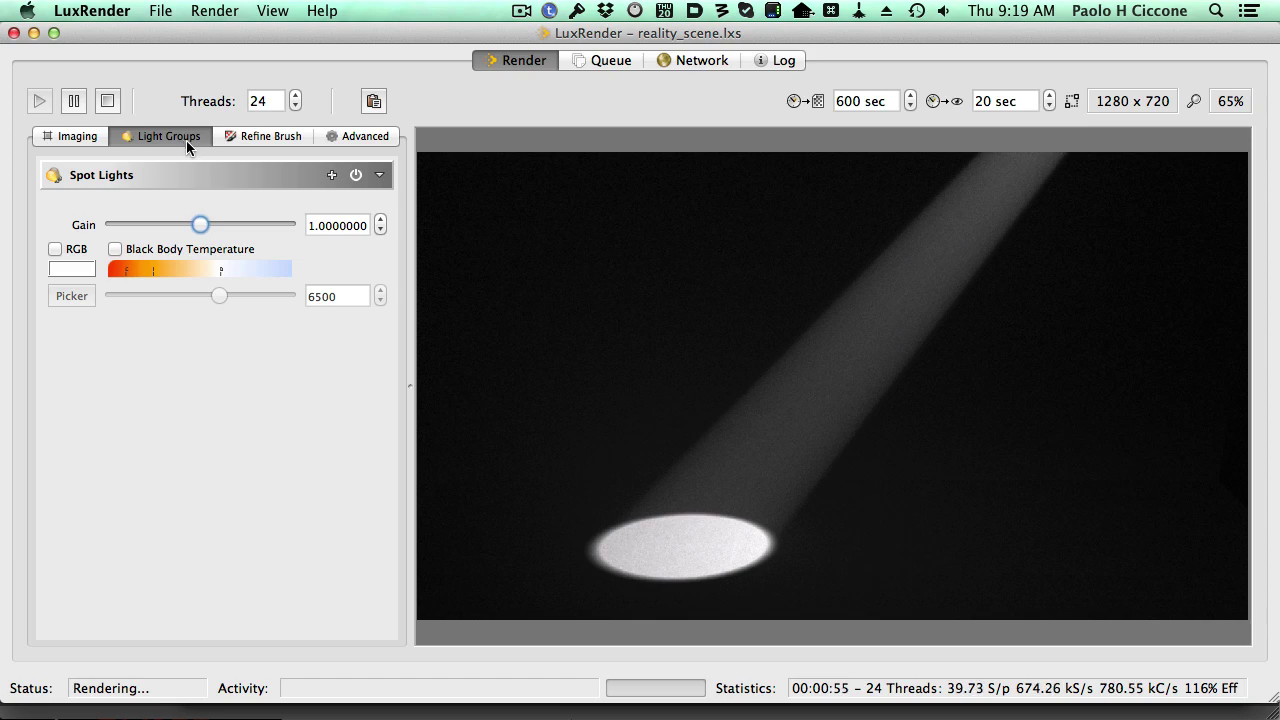
pyautogui.click(55, 249)
pyautogui.click(68, 296)
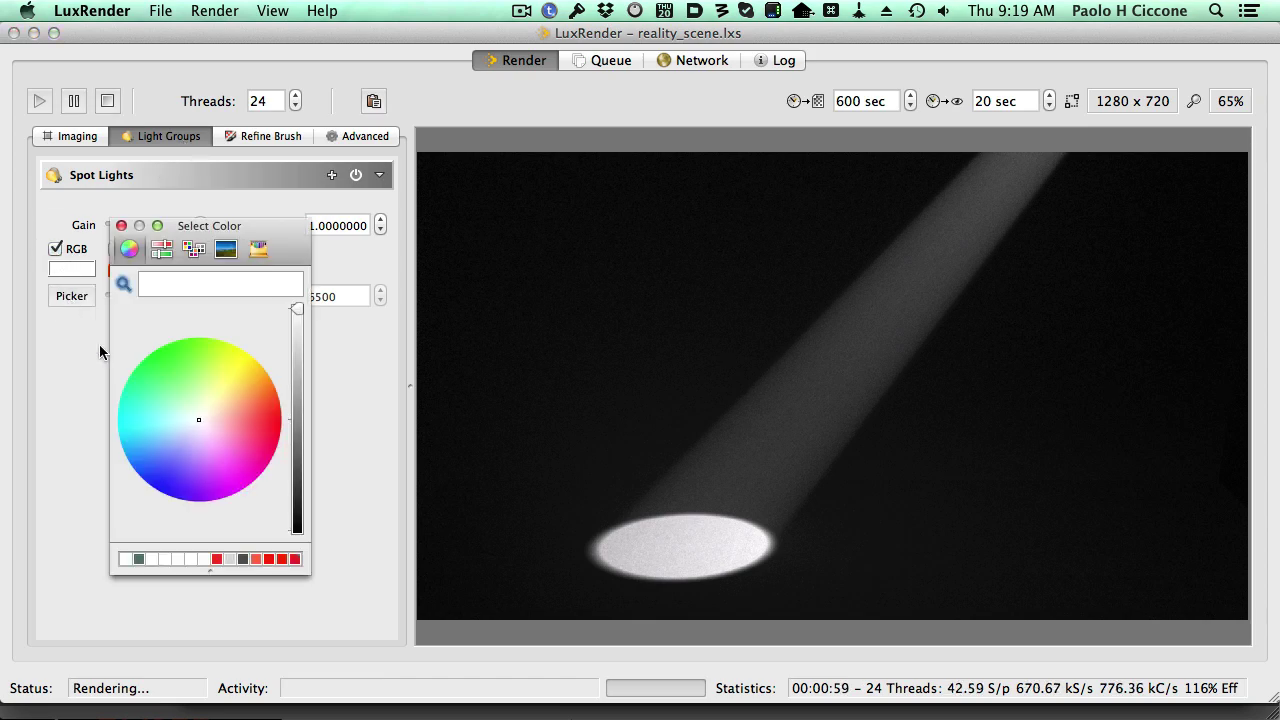
pyautogui.click(176, 439)
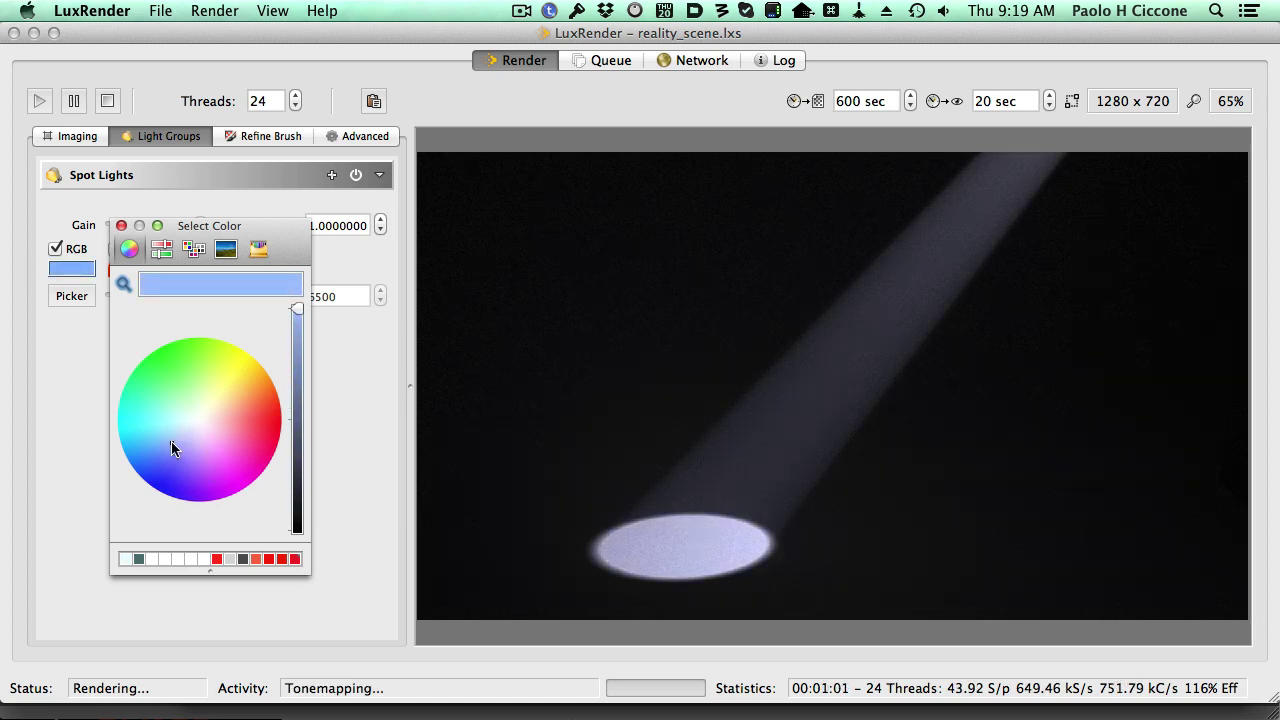
pyautogui.click(158, 433)
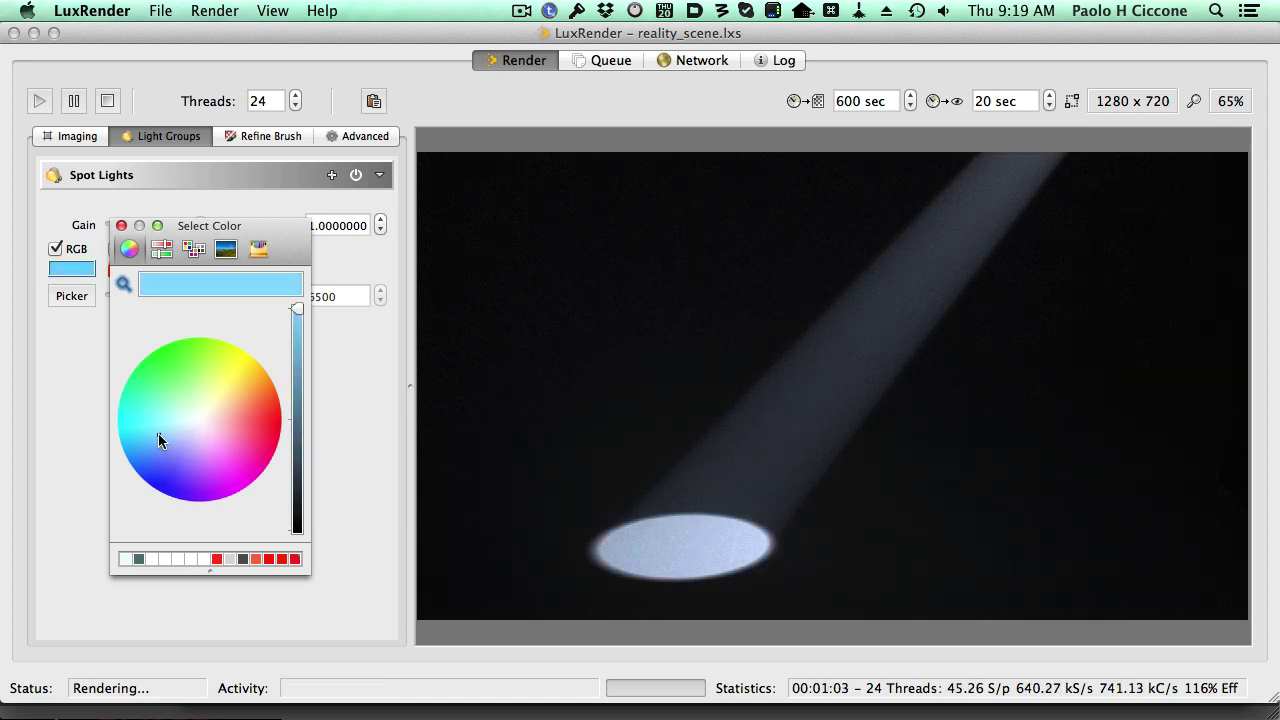
pyautogui.click(160, 468)
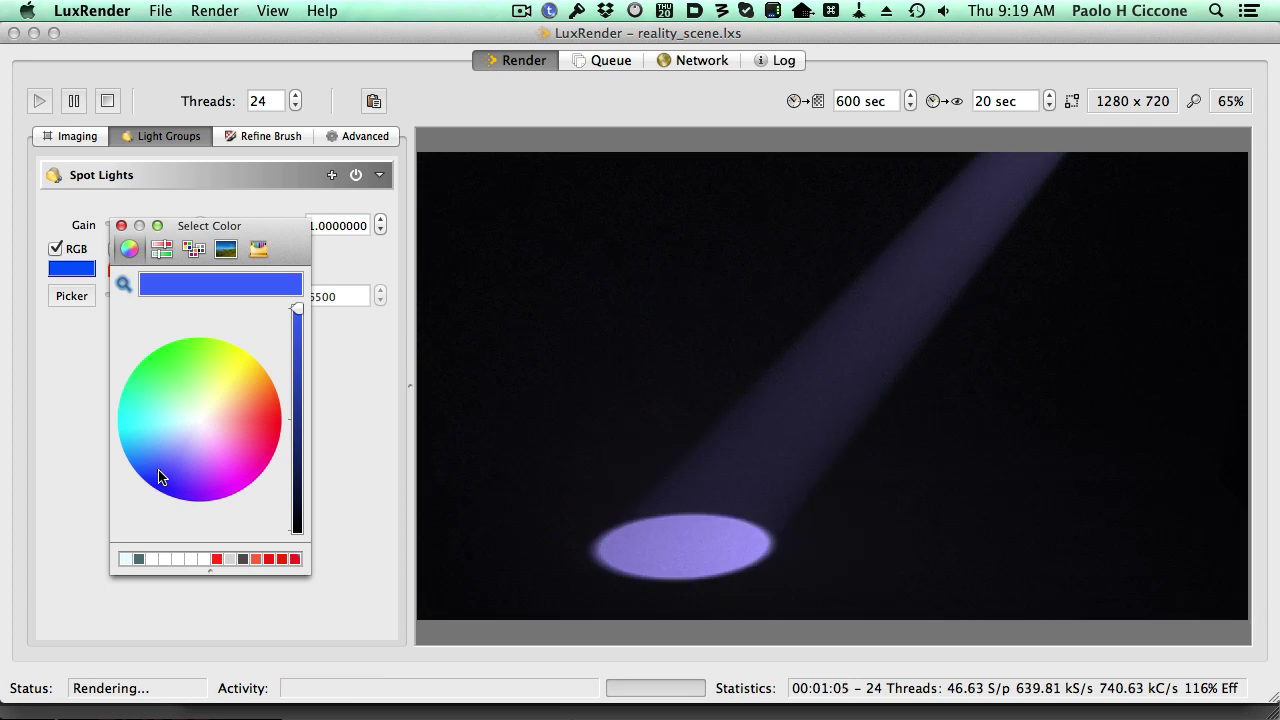
pyautogui.click(257, 430)
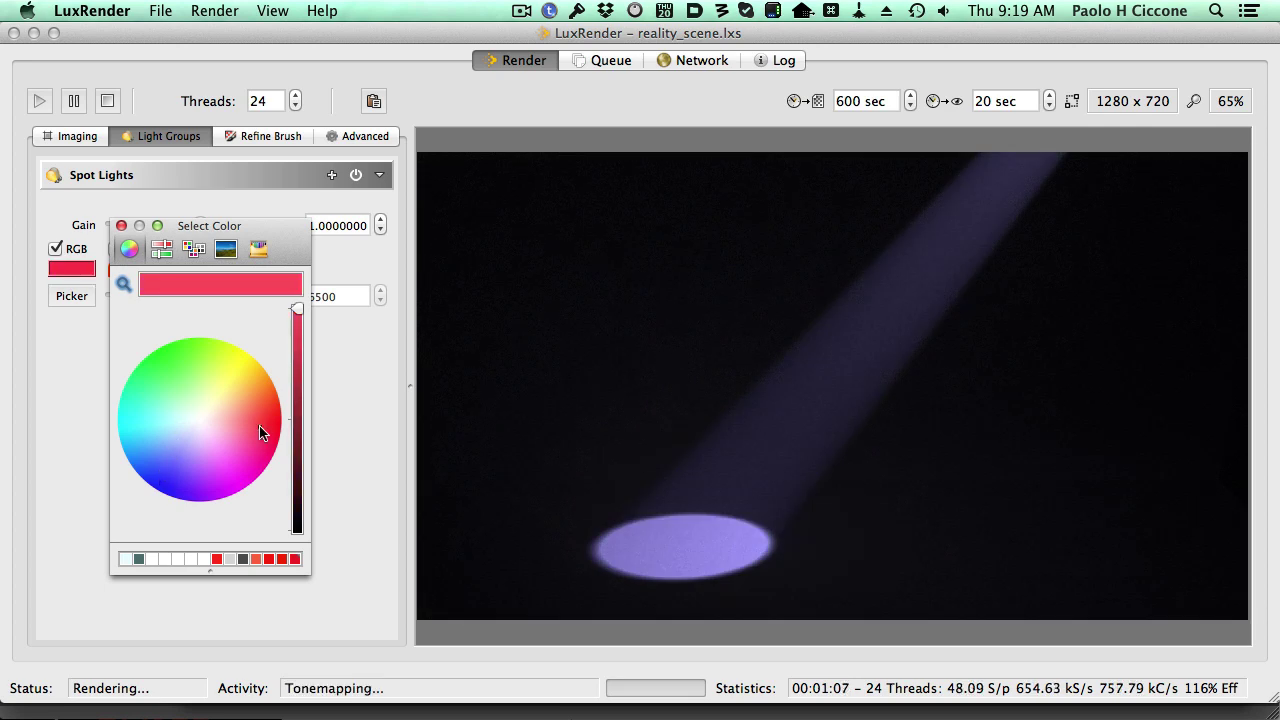
pyautogui.click(228, 389)
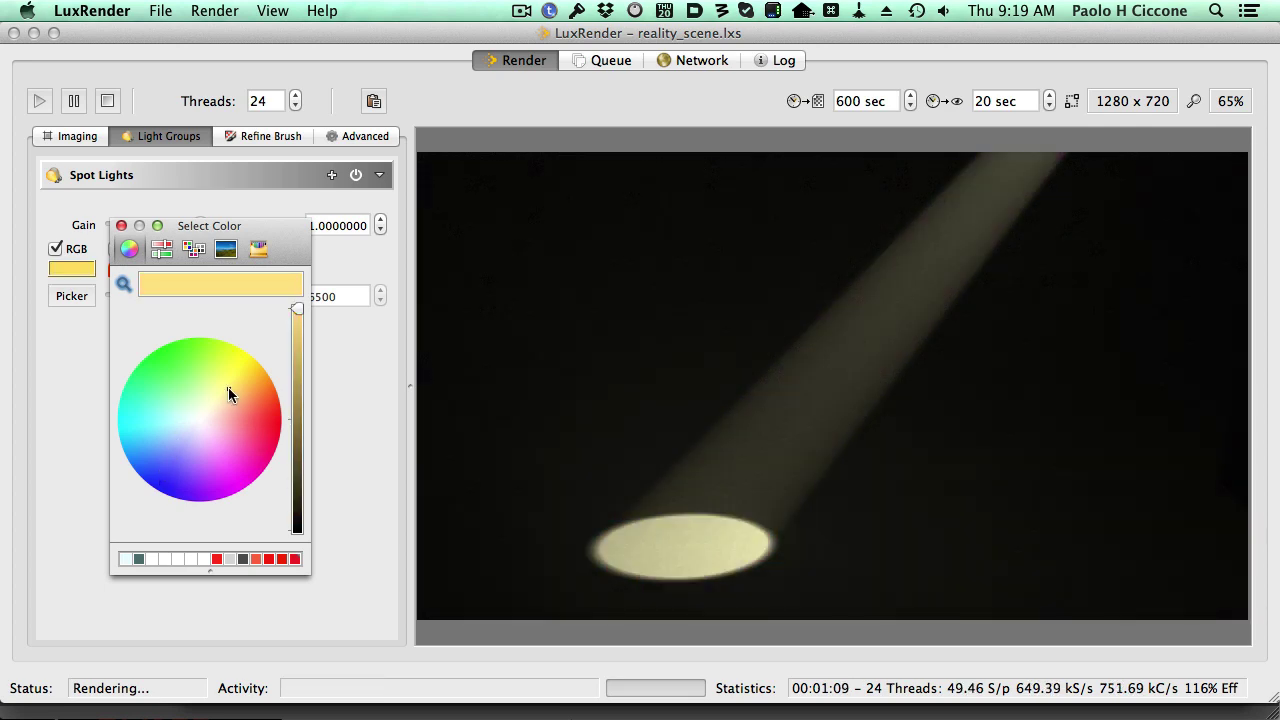
pyautogui.click(174, 377)
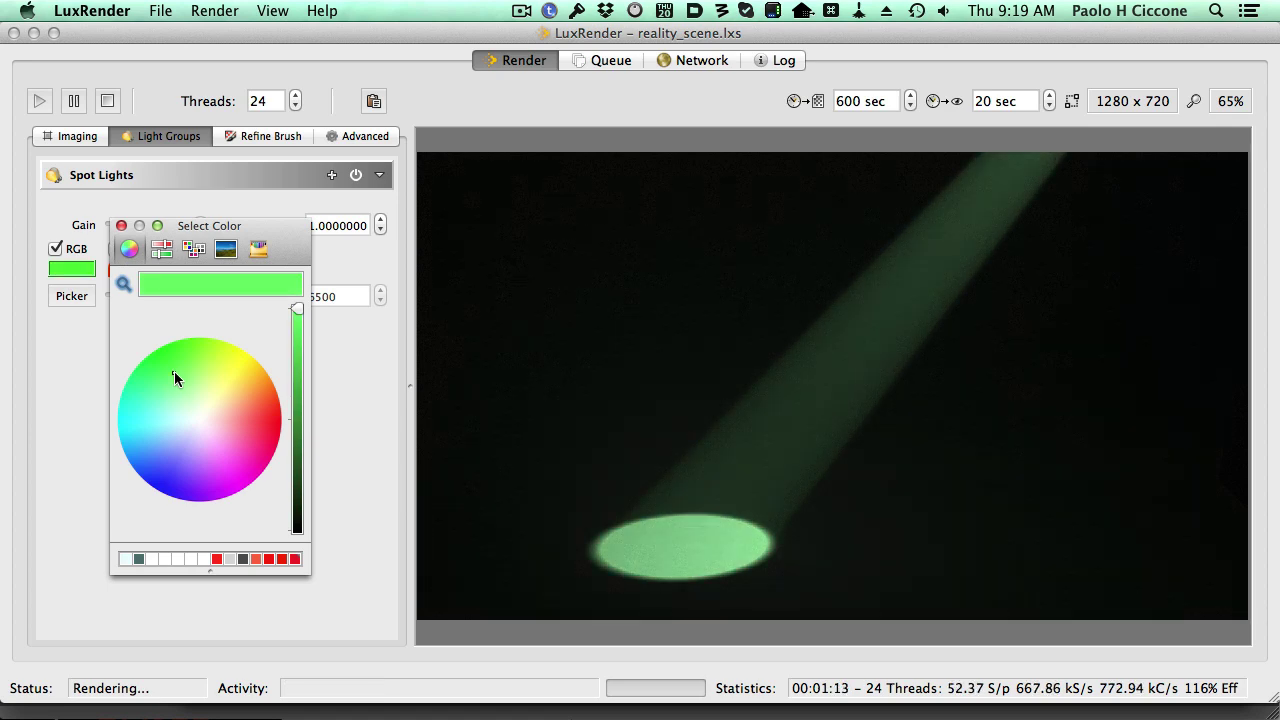
pyautogui.click(120, 226)
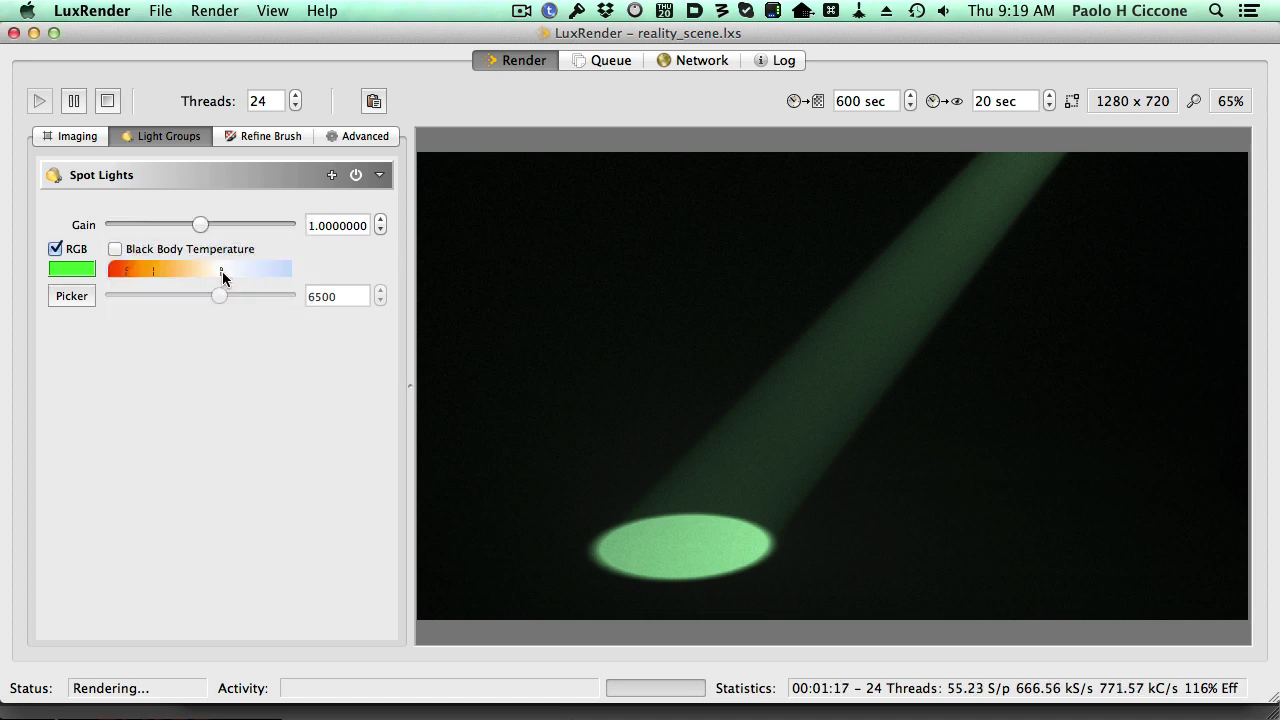